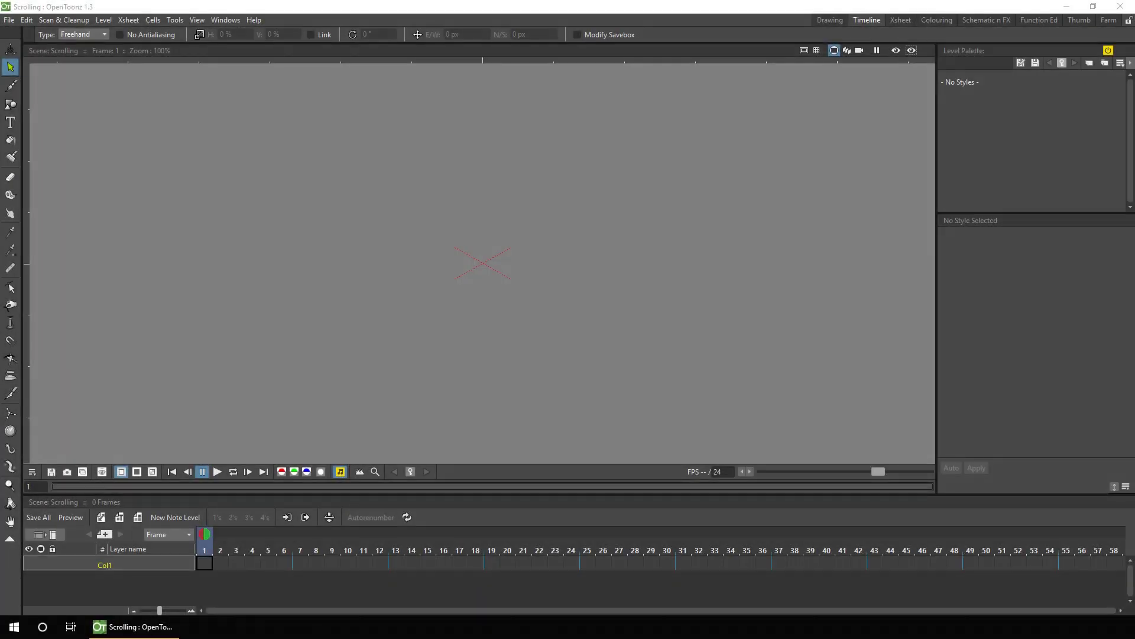
- Create a new vector level and rename its column to BG
left_click(101, 517)
left_click(422, 379)
double_click(133, 564)
type("BG")
key("Return")
- Draw a filled rectangle slightly larger than the camera frame and color it light blue (H 204, S 20, V 100)
key("g")
scroll(485, 264, "down", 5)
mouse_move(331, 176)
left_mouse_down()
mouse_move(654, 372)
mouse_move(641, 355)
left_mouse_up()
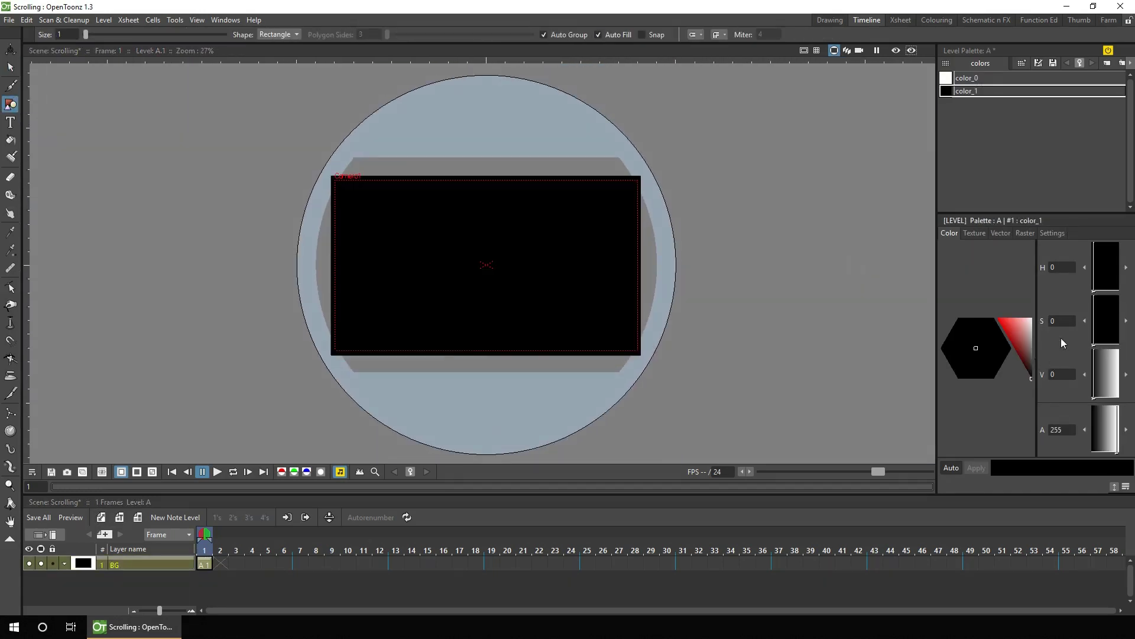
left_click(1005, 322)
left_click(968, 349)
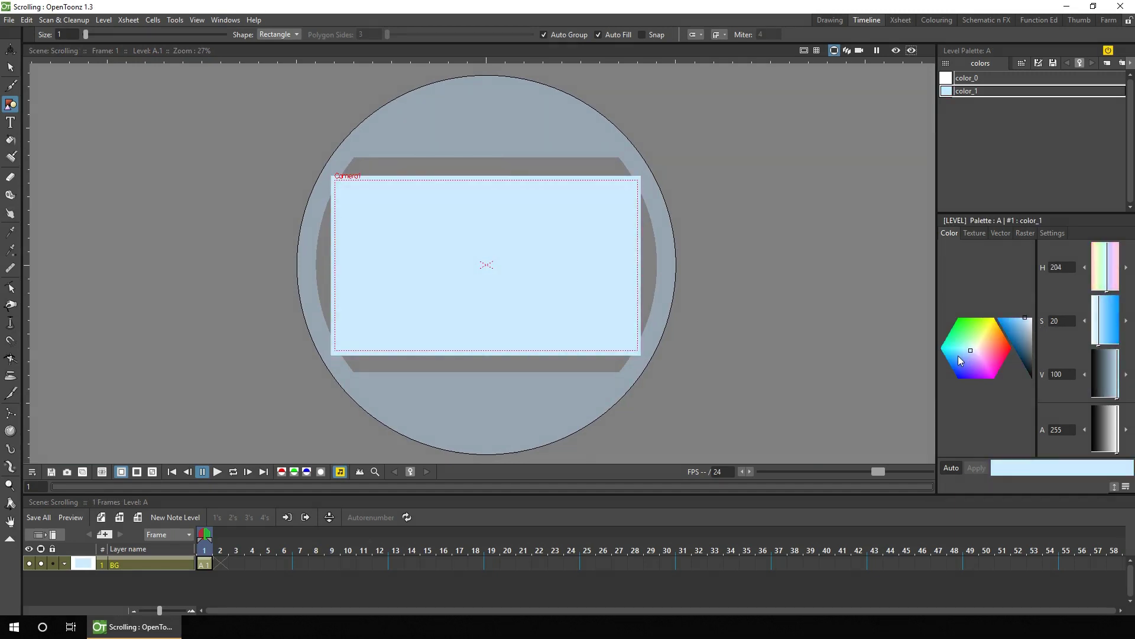
- Create a Toonz Raster level B at 1920 x 1080 px in a new column and save the scene
left_click(119, 516)
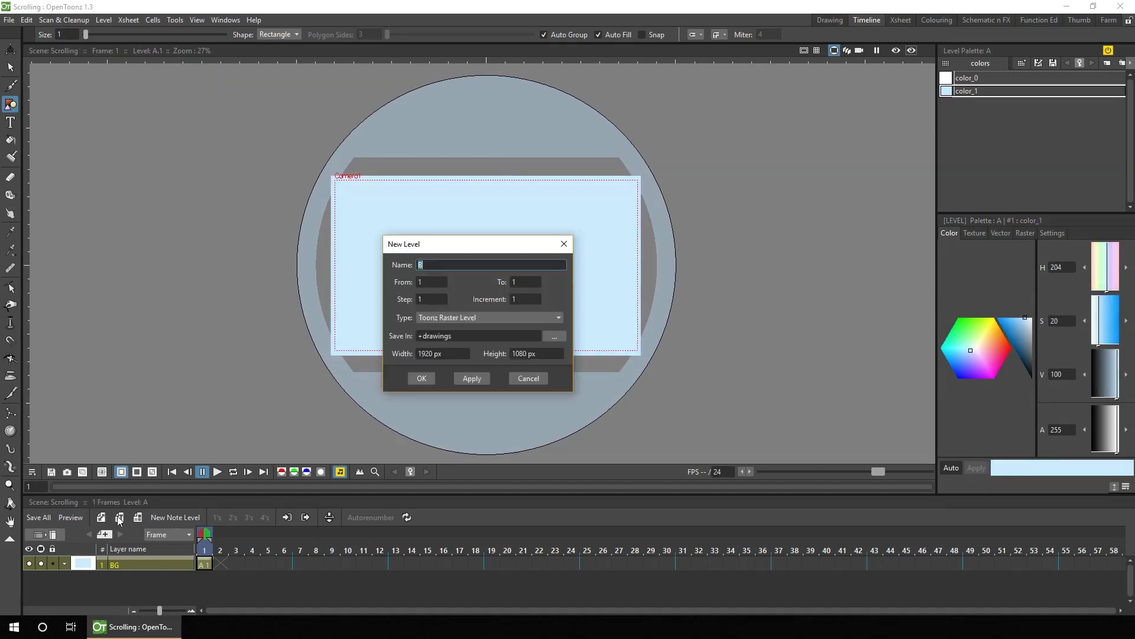
left_click(421, 378)
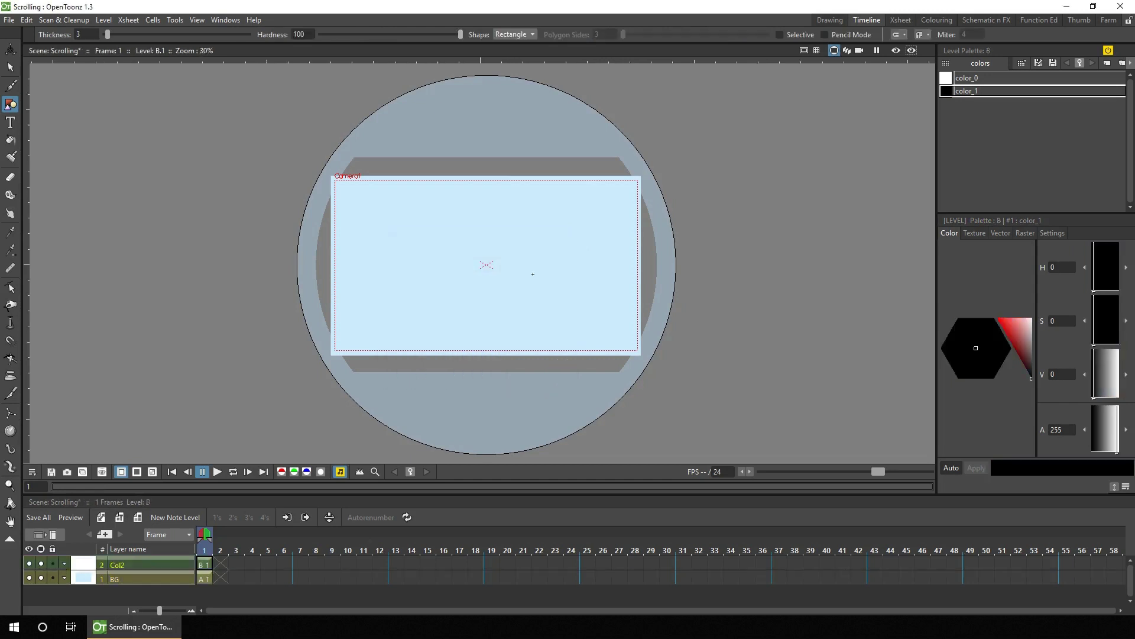
scroll(532, 273, "up", 1)
key("ctrl+s")
scroll(551, 274, "up", 1)
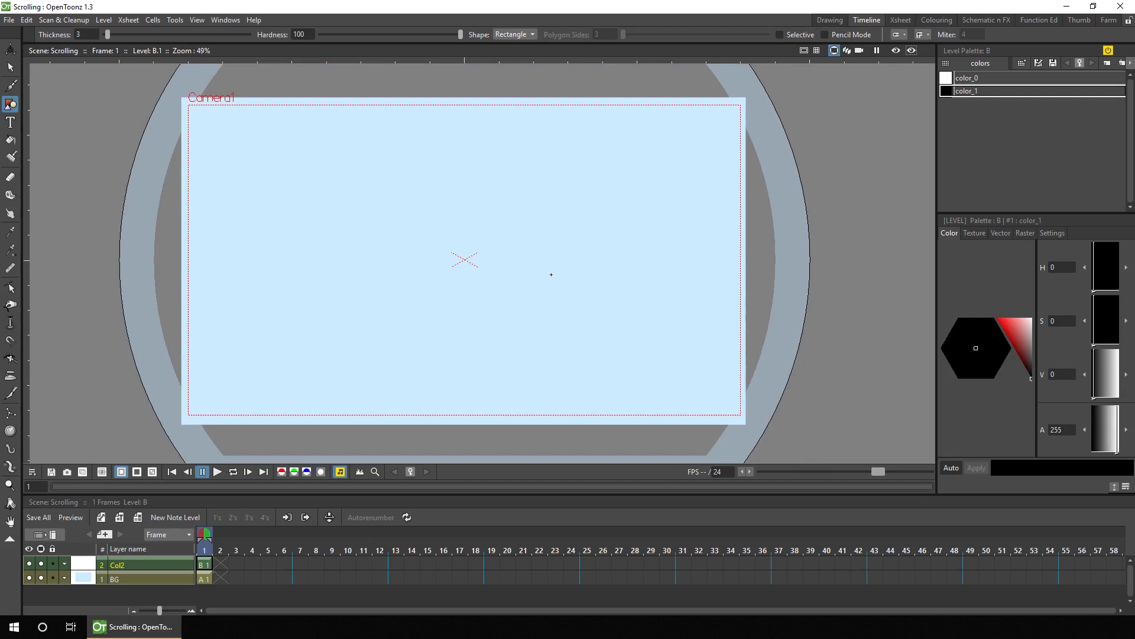
- Brush black outlines of three adjoining buildings along the left part of the camera frame's lower edge
key("b")
mouse_move(198, 236)
left_mouse_down()
mouse_move(195, 414)
mouse_move(269, 414)
left_mouse_up()
left_click_drag(322, 221, 330, 414)
mouse_move(322, 222)
left_mouse_down()
mouse_move(404, 222)
mouse_move(408, 414)
left_mouse_up()
key("ctrl+z")
left_click_drag(270, 248, 325, 247)
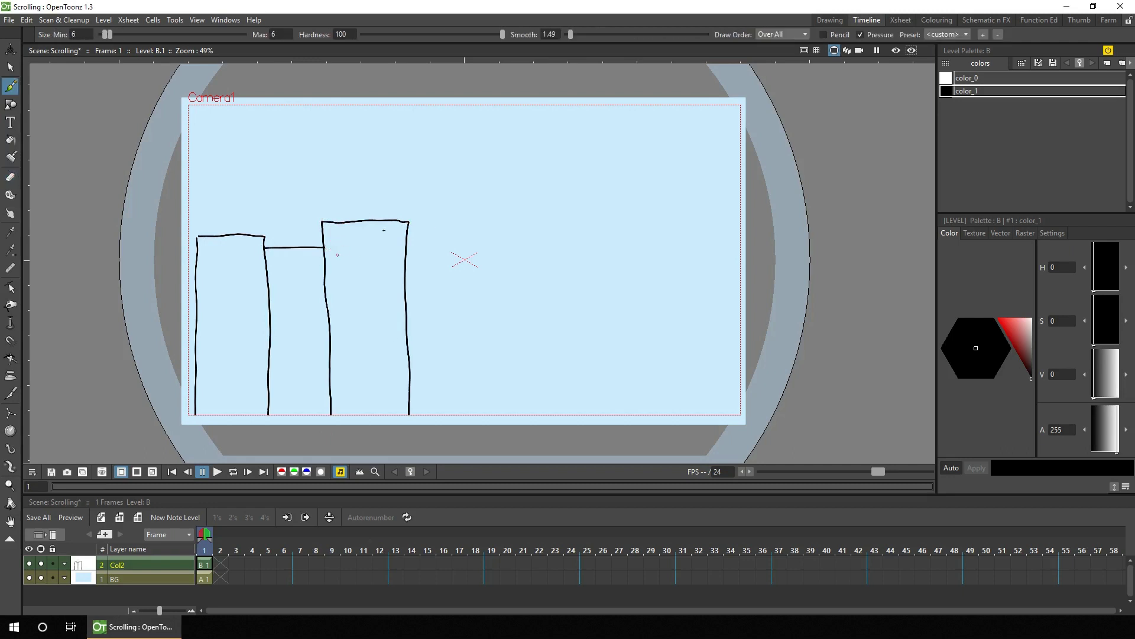
- Continue the skyline with black outlines of four more buildings of varying height, ending just short of the camera's right edge
mouse_move(407, 233)
left_mouse_down()
mouse_move(491, 228)
mouse_move(495, 414)
left_mouse_up()
left_click_drag(488, 205, 570, 205)
left_click_drag(570, 205, 574, 414)
mouse_move(567, 253)
left_mouse_down()
mouse_move(650, 250)
mouse_move(650, 414)
left_mouse_up()
mouse_move(650, 250)
left_mouse_down()
mouse_move(720, 292)
mouse_move(690, 371)
left_mouse_up()
key("ctrl+z")
key("ctrl+z")
mouse_move(648, 250)
left_mouse_down()
mouse_move(698, 229)
mouse_move(706, 413)
left_mouse_up()
- Add a new style to the level palette and make it orange (H 27, S 79, V 100)
key("f")
left_click(1106, 63)
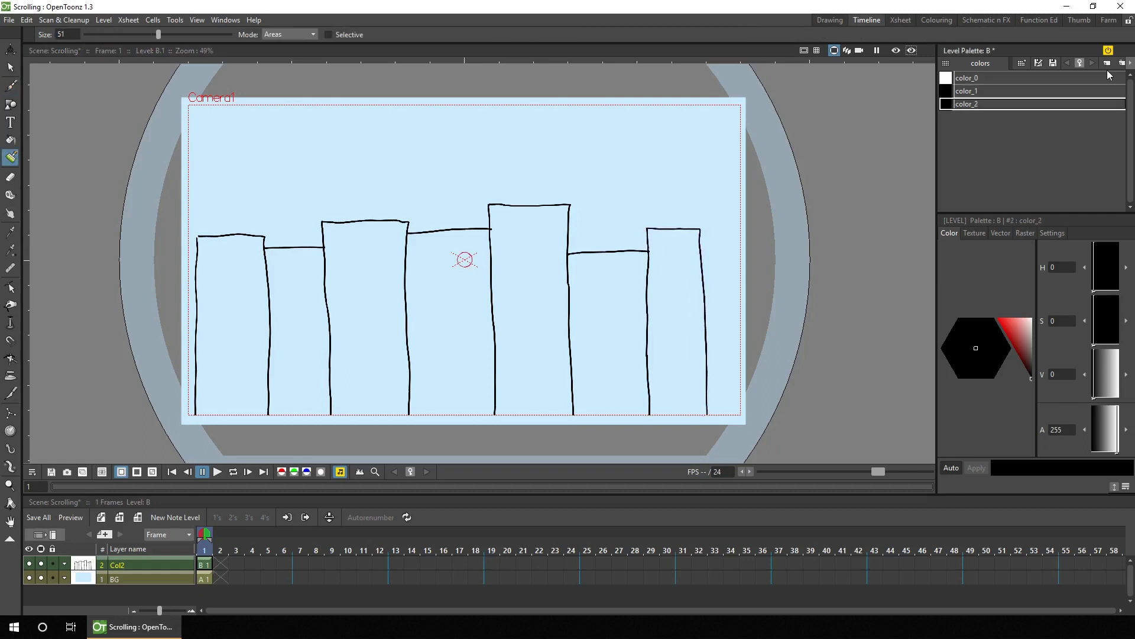
left_click(1114, 486)
left_click(1083, 265)
- Fill the enclosed building outlines with orange using a rectangular area fill
key("f")
left_click(83, 34)
left_click(77, 48)
left_click_drag(260, 178, 793, 433)
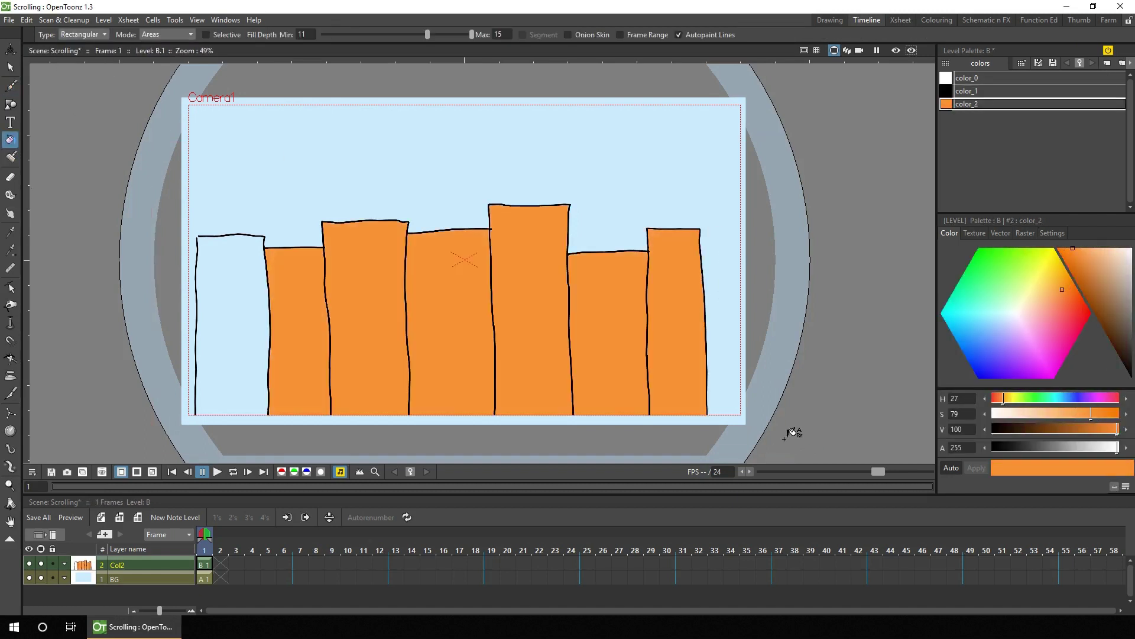
- Paint the unfilled leftmost building orange with the Paint Brush tool in Areas mode
key("k")
mouse_move(201, 244)
left_mouse_down()
mouse_move(228, 242)
mouse_move(206, 248)
mouse_move(200, 414)
left_mouse_up()
left_click_drag(259, 244, 264, 413)
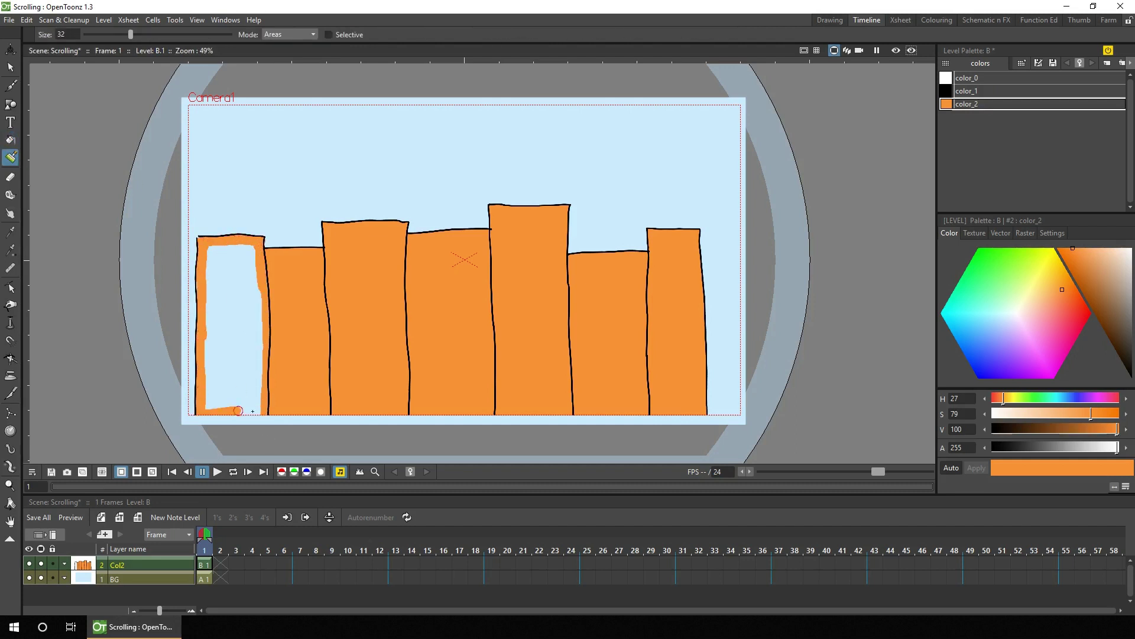
mouse_move(213, 247)
left_mouse_down()
mouse_move(210, 356)
mouse_move(200, 319)
mouse_move(226, 256)
mouse_move(243, 264)
mouse_move(248, 291)
mouse_move(260, 408)
left_mouse_up()
- Save the scene and brush rows of black windows onto the three leftmost buildings using color_1
key("b")
key("ctrl+s")
left_click(984, 89)
left_click_drag(208, 245, 207, 264)
left_click_drag(207, 303, 204, 366)
left_click_drag(225, 299, 225, 316)
left_click_drag(225, 376, 224, 392)
left_click_drag(241, 324, 241, 341)
left_click_drag(255, 243, 254, 254)
left_click_drag(255, 346, 254, 360)
left_click_drag(205, 401, 204, 410)
mouse_move(290, 251)
left_mouse_down()
mouse_move(289, 266)
mouse_move(314, 264)
left_mouse_up()
left_click_drag(293, 270, 307, 303)
mouse_move(278, 314)
left_mouse_down()
mouse_move(319, 315)
mouse_move(322, 350)
left_mouse_up()
left_click_drag(278, 365, 294, 376)
left_click_drag(311, 362, 309, 376)
left_click_drag(294, 385, 293, 399)
left_click_drag(319, 386, 320, 403)
mouse_move(332, 229)
left_mouse_down()
mouse_move(331, 249)
mouse_move(396, 243)
left_mouse_up()
left_click_drag(335, 290, 338, 339)
left_click_drag(362, 288, 363, 305)
left_click_drag(364, 369, 364, 388)
left_click_drag(395, 282, 398, 331)
left_click_drag(399, 340, 398, 414)
left_click_drag(379, 286, 382, 359)
left_click_drag(381, 368, 381, 389)
left_click_drag(353, 286, 352, 306)
left_click_drag(353, 317, 353, 336)
left_click_drag(353, 391, 353, 411)
- With the brush's minimum and maximum size at 20, paint black windows on the remaining four buildings and save the scene
left_click(292, 30)
type("15")
key("Return")
left_click(89, 33)
type("020")
key("Return")
mouse_move(420, 242)
left_mouse_down()
mouse_move(419, 258)
mouse_move(438, 255)
left_mouse_up()
left_click_drag(478, 236, 479, 254)
left_click_drag(421, 262, 420, 279)
left_click_drag(424, 385, 424, 404)
left_click_drag(440, 313, 440, 329)
left_click_drag(442, 377, 442, 401)
left_click_drag(461, 308, 467, 351)
left_click_drag(483, 259, 483, 274)
left_click_drag(484, 378, 483, 404)
left_click_drag(531, 215, 504, 257)
left_click_drag(511, 350, 512, 396)
left_click_drag(535, 263, 536, 286)
left_click_drag(537, 370, 537, 395)
mouse_move(558, 261)
left_mouse_down()
mouse_move(557, 280)
mouse_move(582, 273)
left_mouse_up()
left_click_drag(584, 338, 586, 405)
left_click_drag(609, 336, 611, 408)
left_click_drag(635, 334, 639, 403)
left_click_drag(660, 239, 662, 328)
left_click_drag(662, 361, 662, 405)
left_click_drag(680, 285, 679, 322)
left_click_drag(680, 319, 679, 353)
left_click_drag(679, 384, 680, 408)
left_click_drag(695, 286, 694, 304)
left_click_drag(695, 307, 696, 380)
left_click_drag(696, 385, 696, 408)
key("ctrl+s")
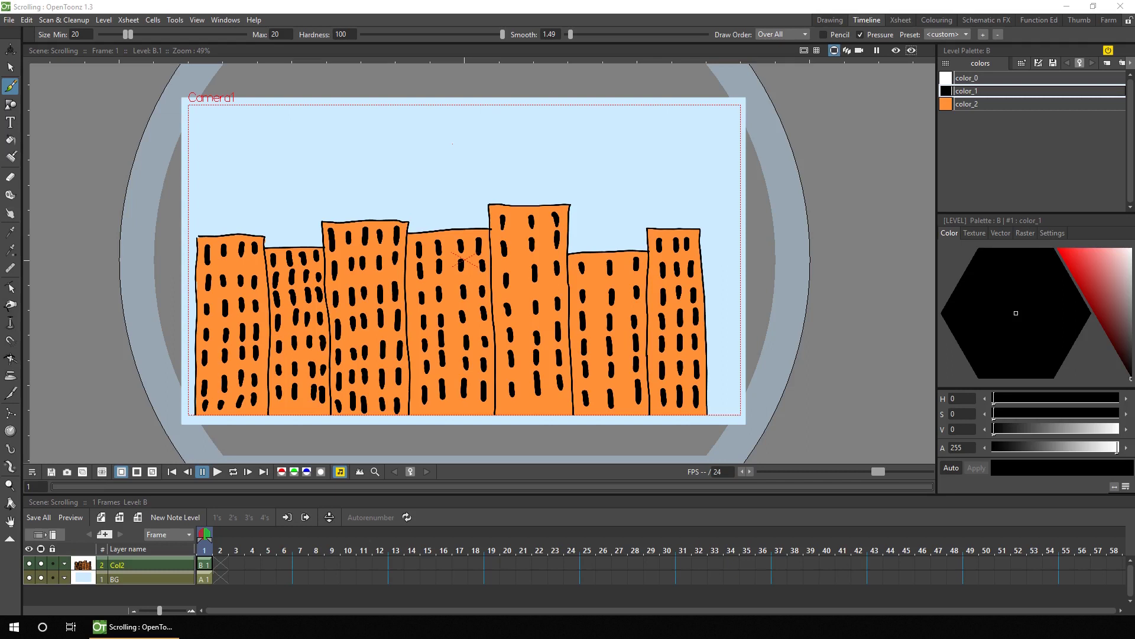
- Insert a column beside the buildings column, paste a copy of the buildings drawing into its frame 1, and save
left_click(159, 559)
key("Insert")
left_click(201, 565)
key("ctrl+c")
left_click(204, 576)
key("ctrl+v")
key("ctrl+s")
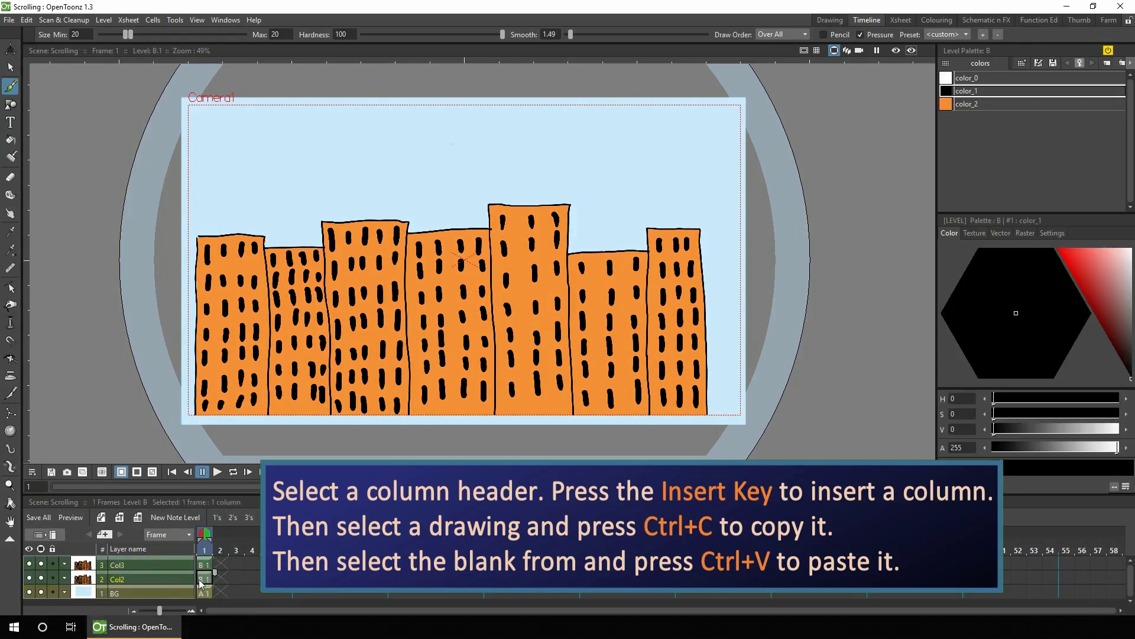
- With the Animate tool, lock north-south movement and move the Col3 buildings east by about 1926 px
left_click(10, 50)
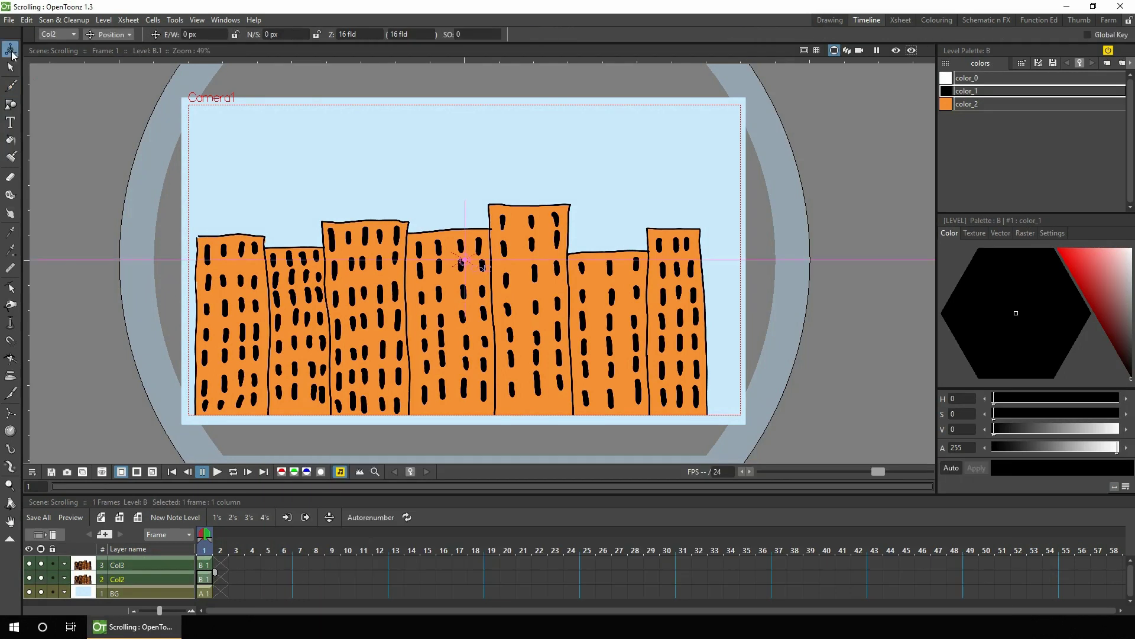
left_click(315, 35)
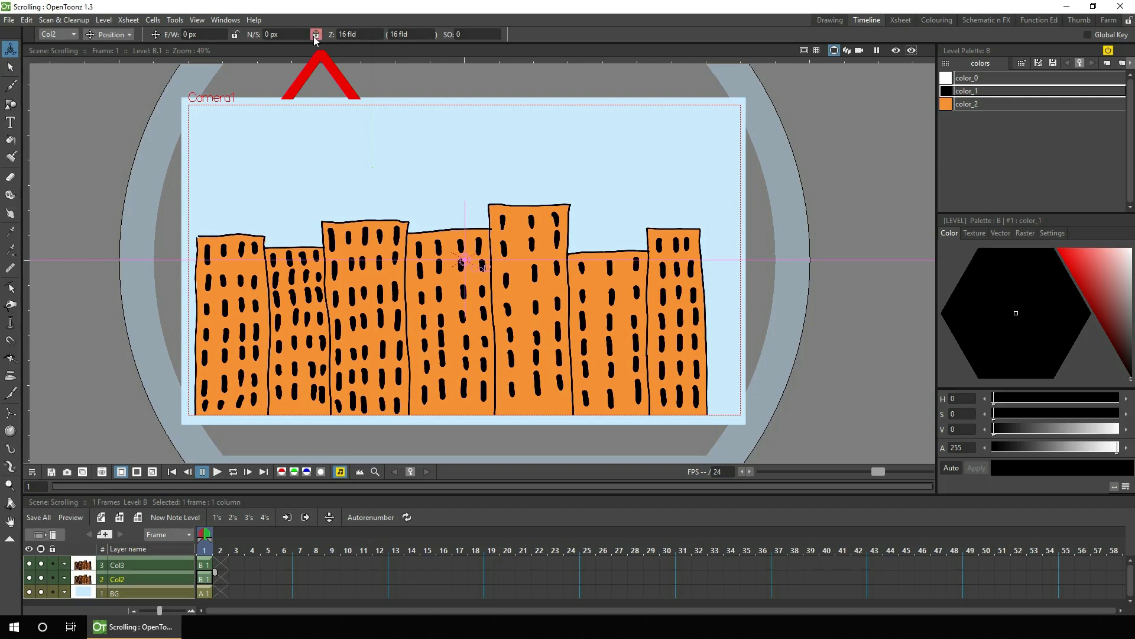
left_click(204, 564)
left_click_drag(243, 350, 793, 384)
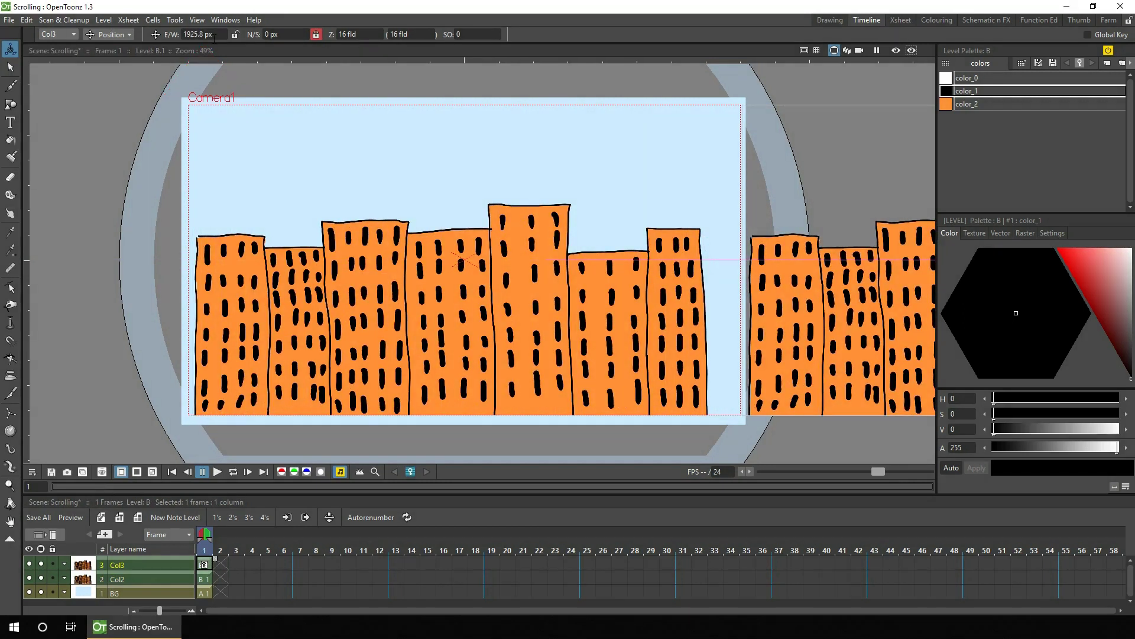
- Check the default level width in the New Level dialog without adding a level
left_click(120, 517)
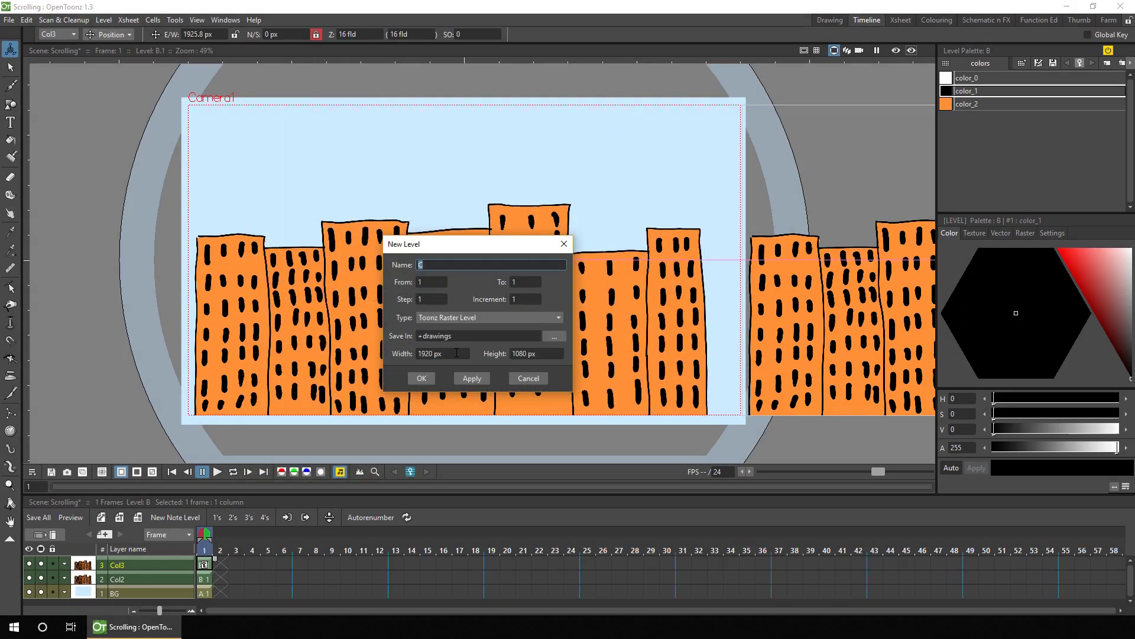
key("Return")
key("b")
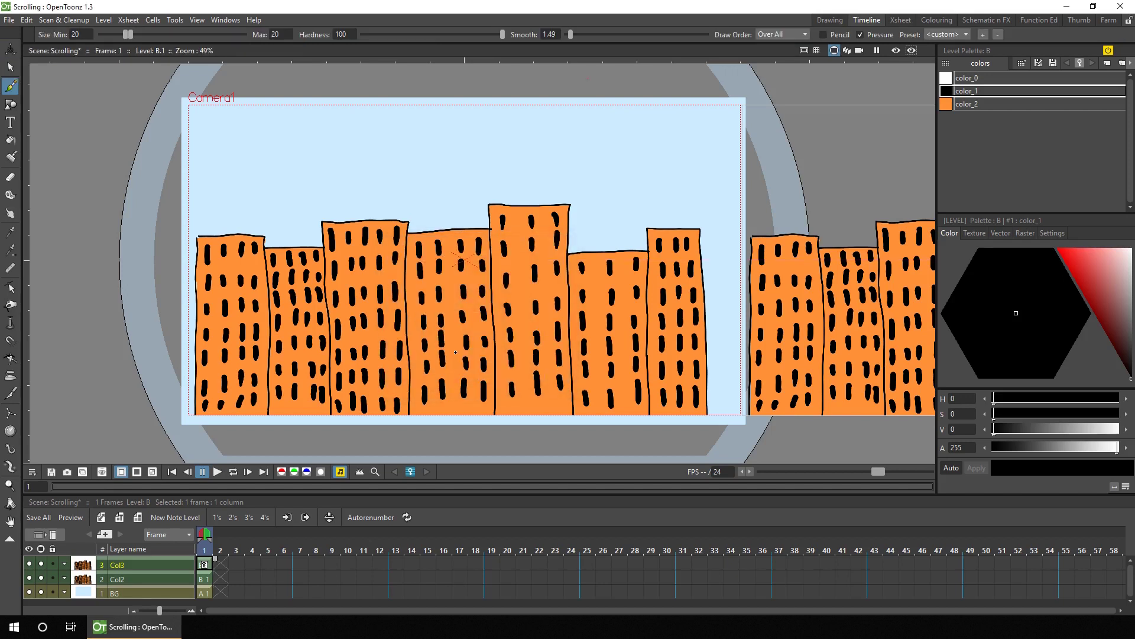
- Set the interface preferences to pixel units and enable Pixels Only
left_click(183, 21)
left_click(200, 91)
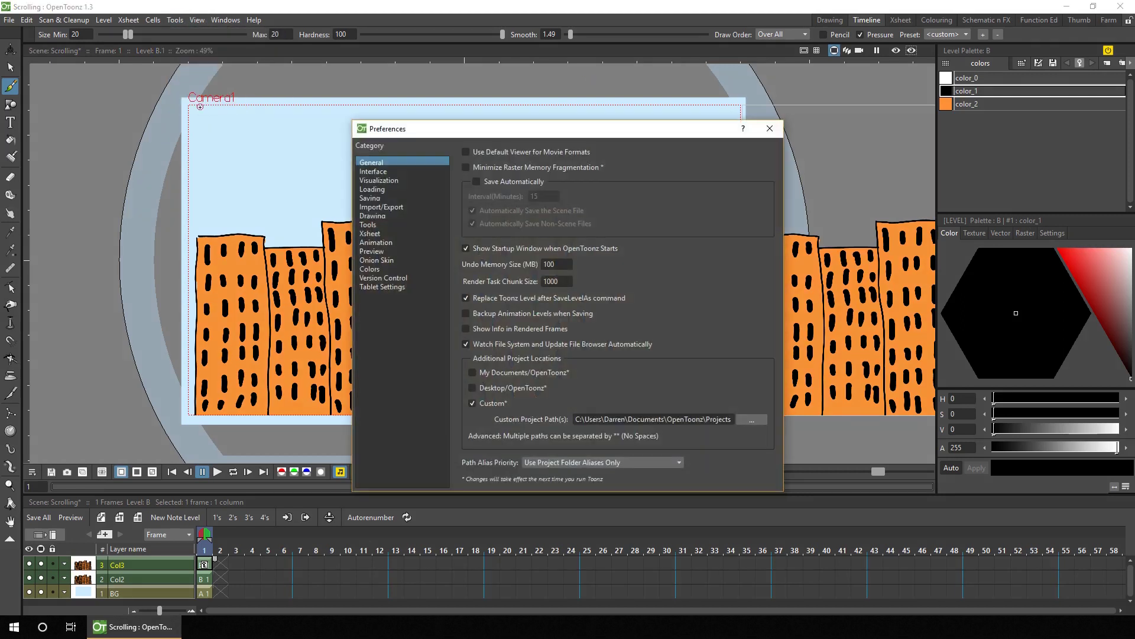
left_click(373, 170)
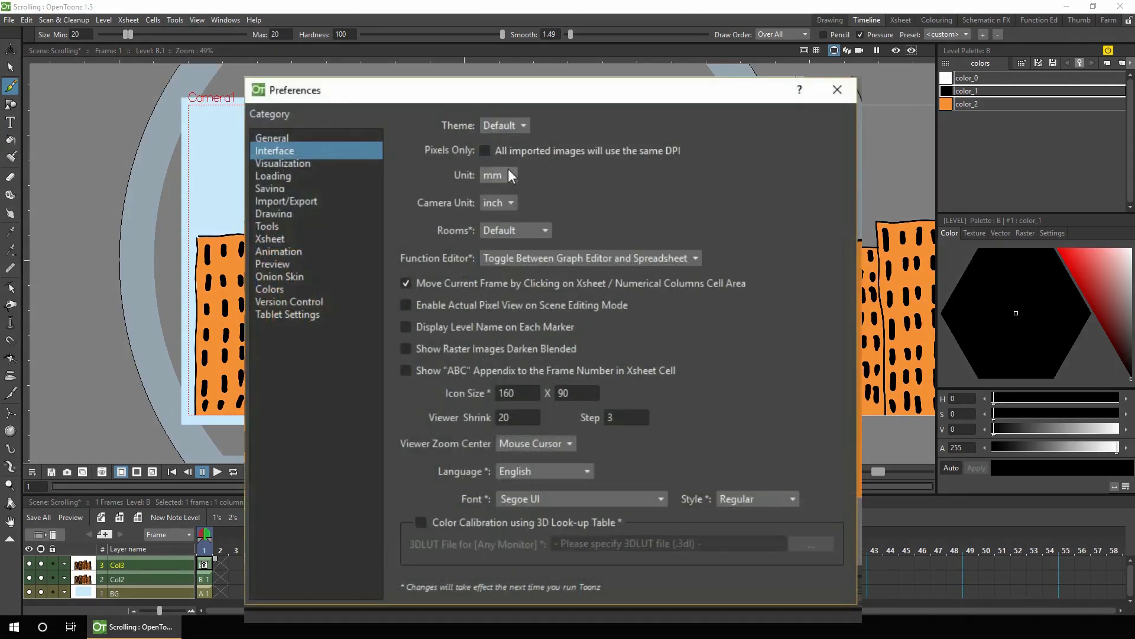
left_click(509, 175)
left_click(499, 241)
left_click(484, 151)
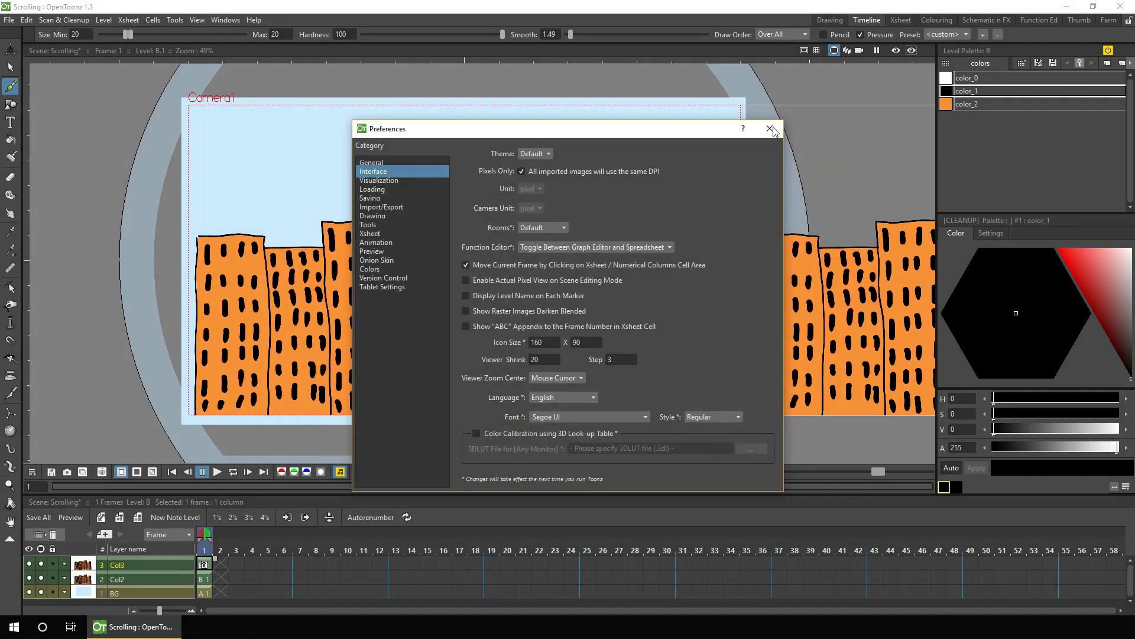
left_click(770, 129)
- Set Col3's E/W position to 1920 px with the Animate tool
key("a")
left_click(221, 35)
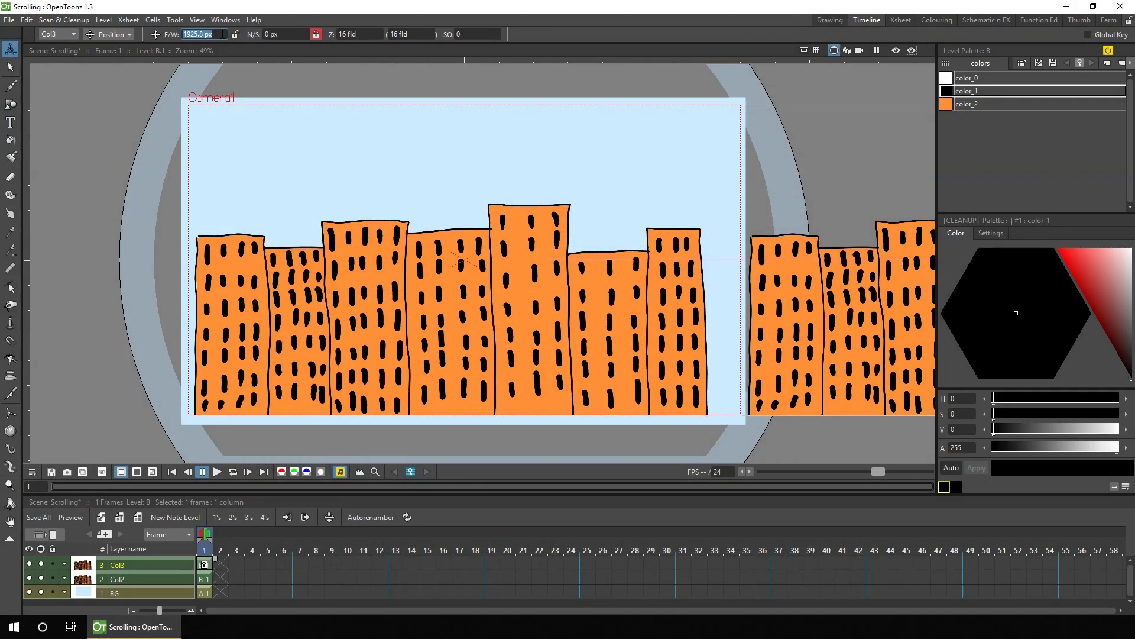
type("1920")
key("Return")
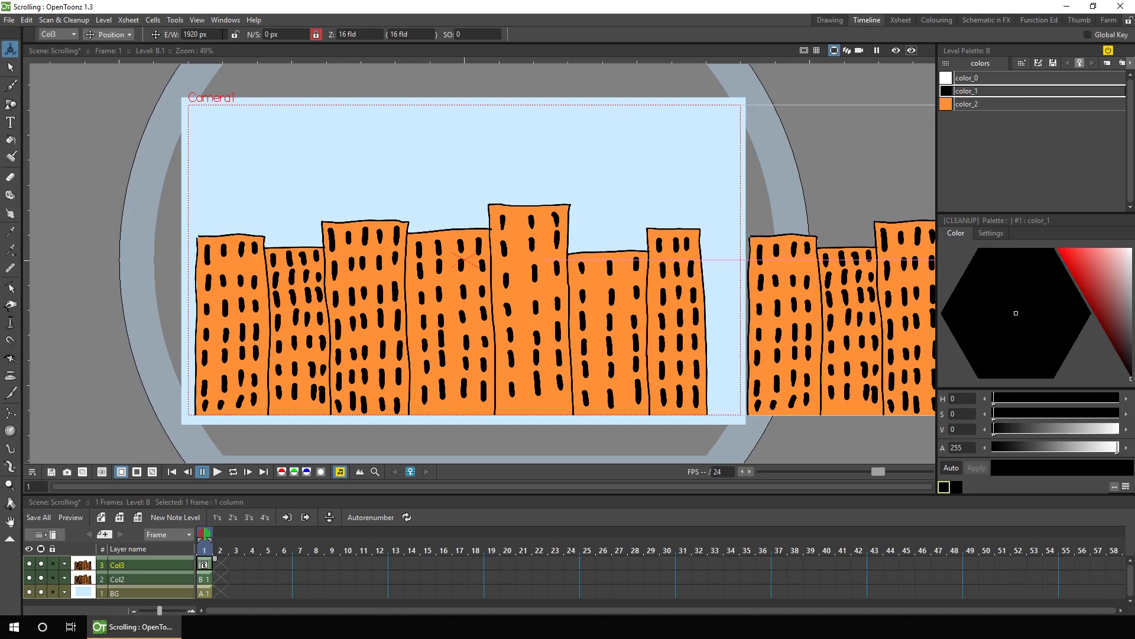
- Draw a windowed building in the gap between the two skyline copies and fill it orange
key("b")
left_click_drag(701, 260, 741, 261)
left_click_drag(718, 287, 737, 343)
left_click(967, 104)
key("f")
left_click(722, 355)
left_click_drag(726, 388, 743, 331)
key("b")
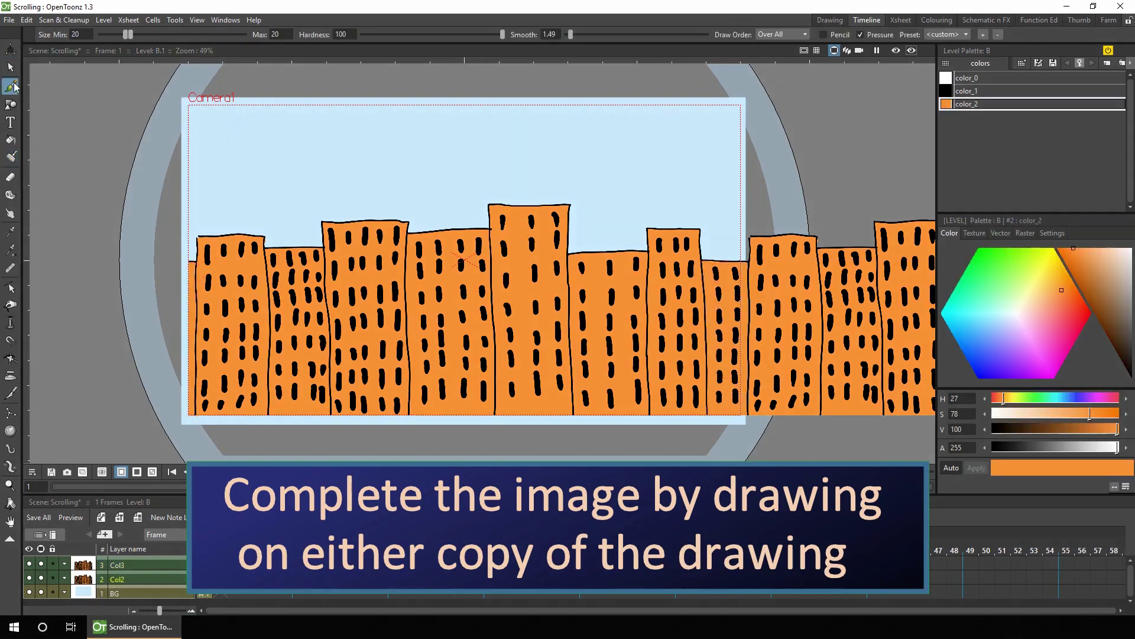
- Set a position keyframe on Col2 at frame 1 with E/W at 0 px
left_click(207, 580)
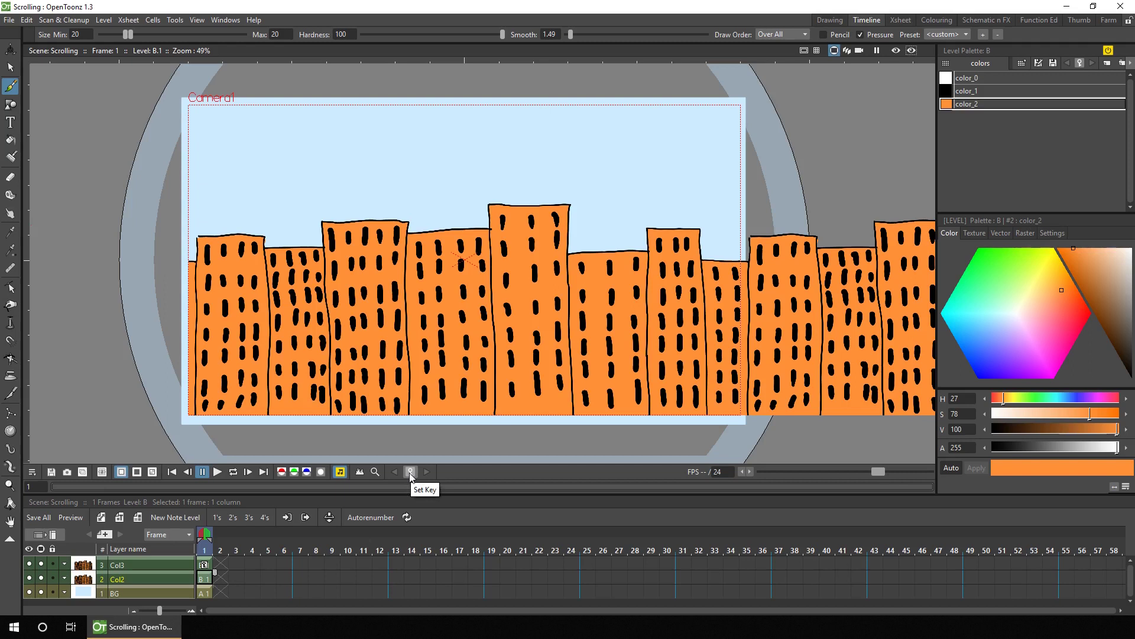
left_click(14, 49)
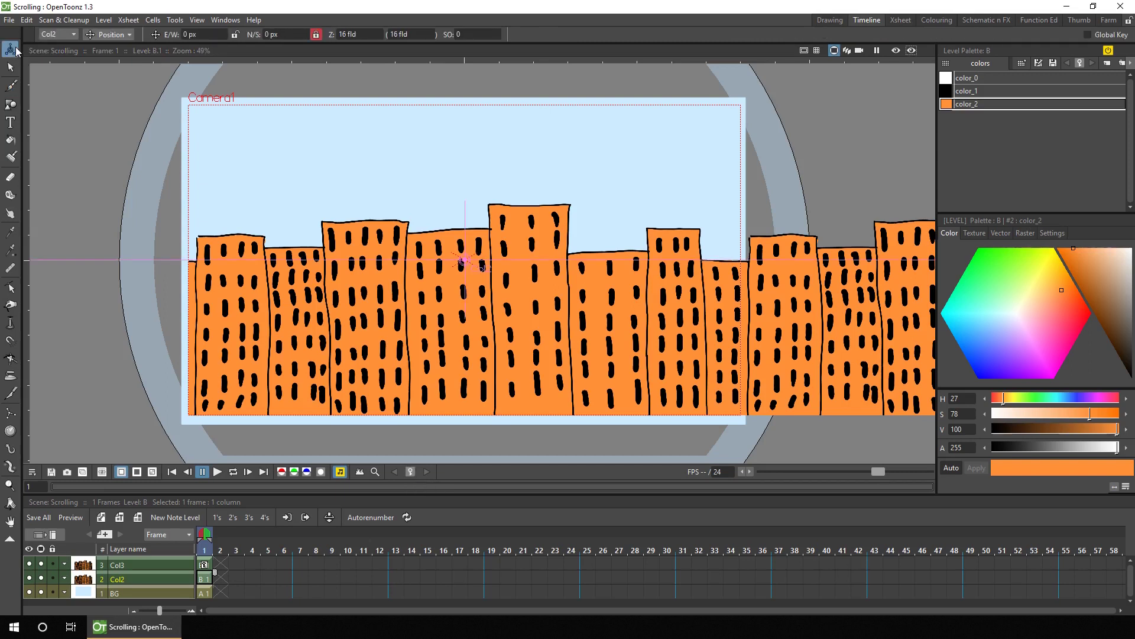
left_click(208, 35)
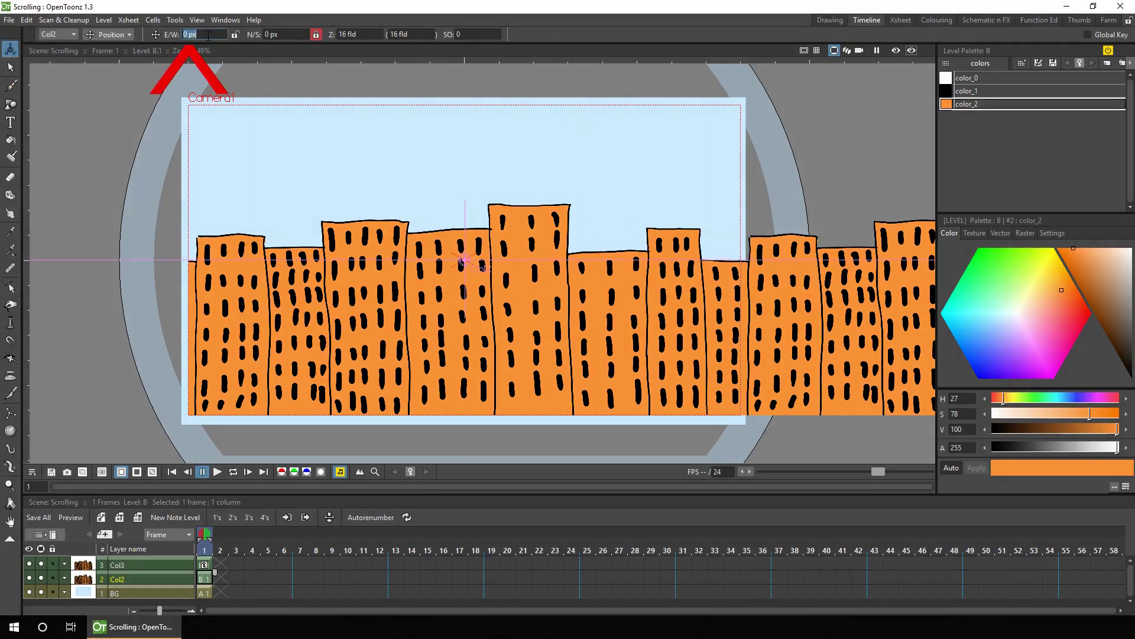
key("Return")
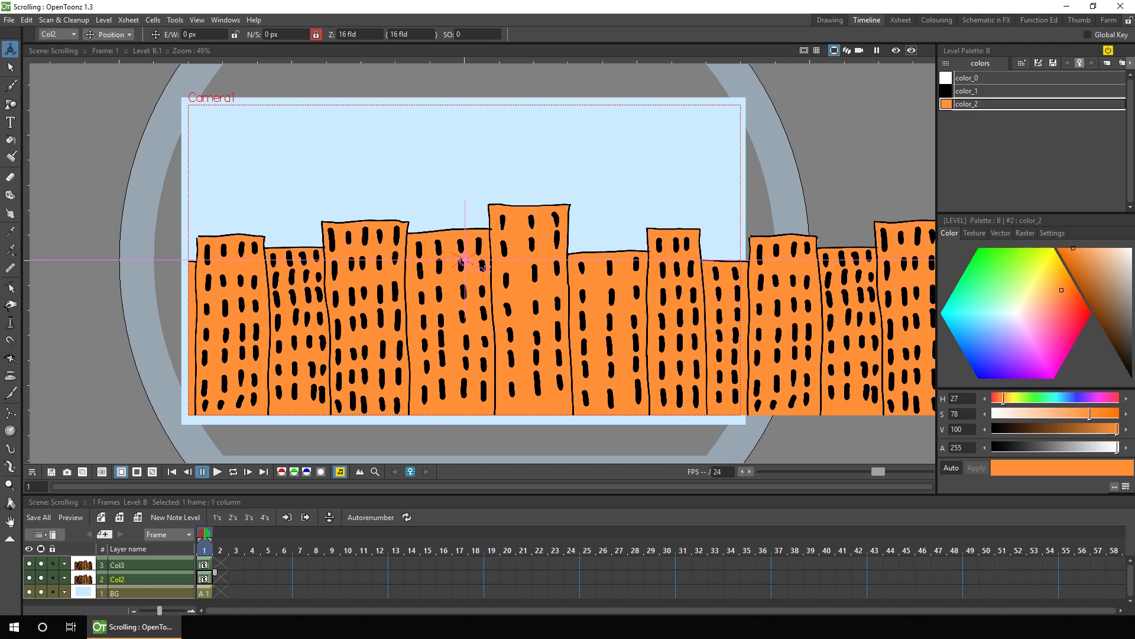
- Set the default interpolation to Linear in the animation preferences
left_click(176, 20)
left_click(199, 96)
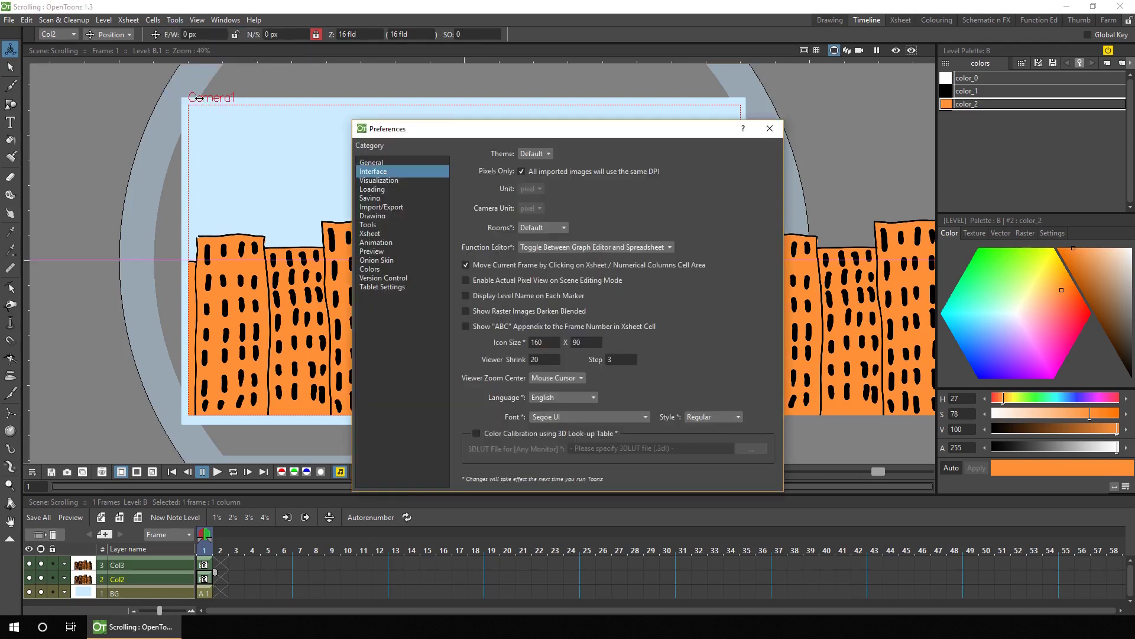
left_click(388, 242)
left_click(603, 155)
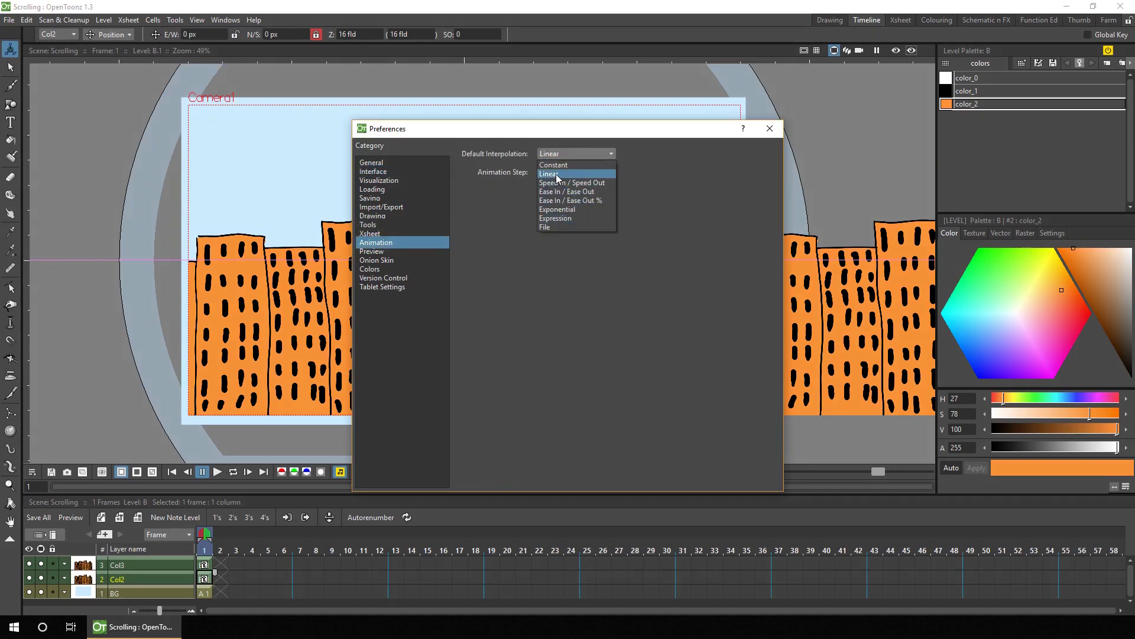
left_click(556, 174)
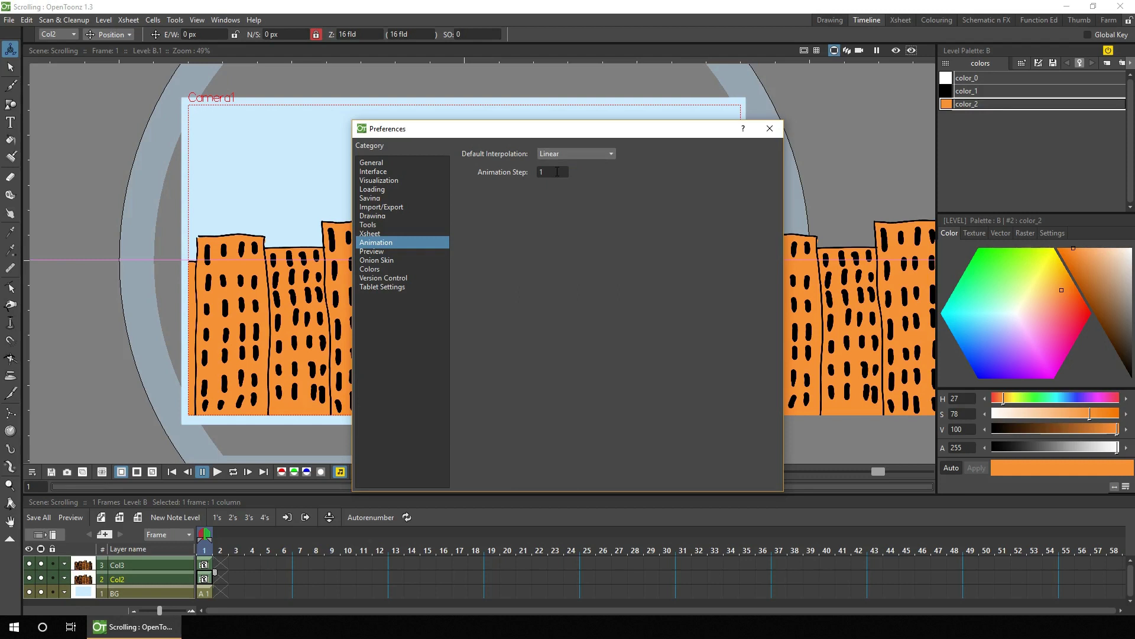
left_click(771, 128)
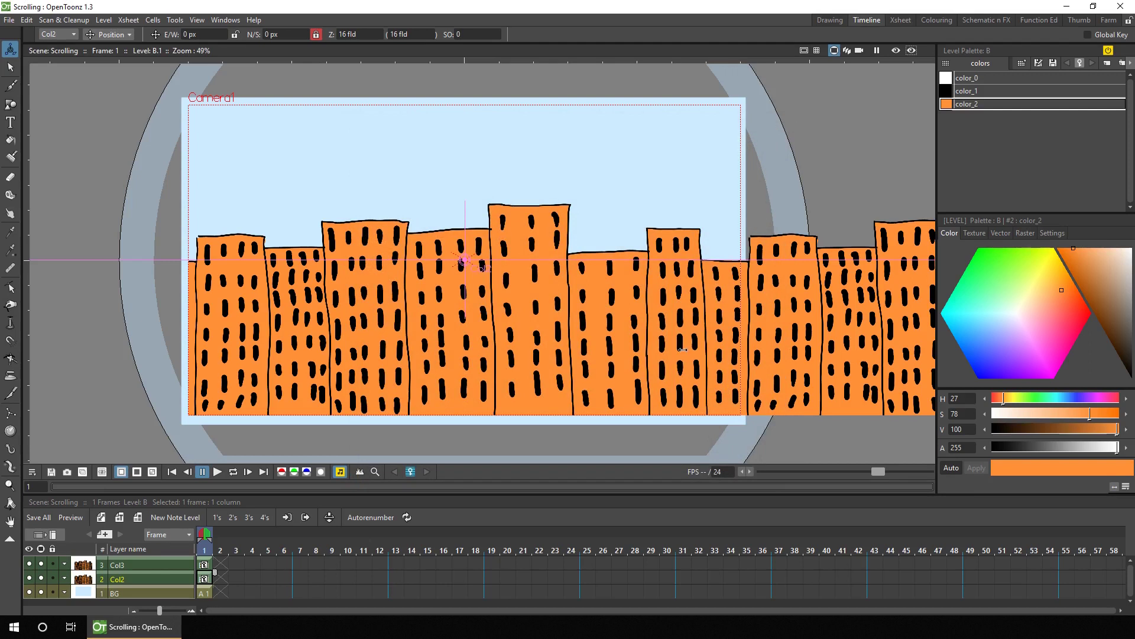
- Try sliding both building columns west by one camera width at frame 1, and reset Col3's E/W position to 1920 px
left_click_drag(624, 370, 132, 353)
left_click(204, 565)
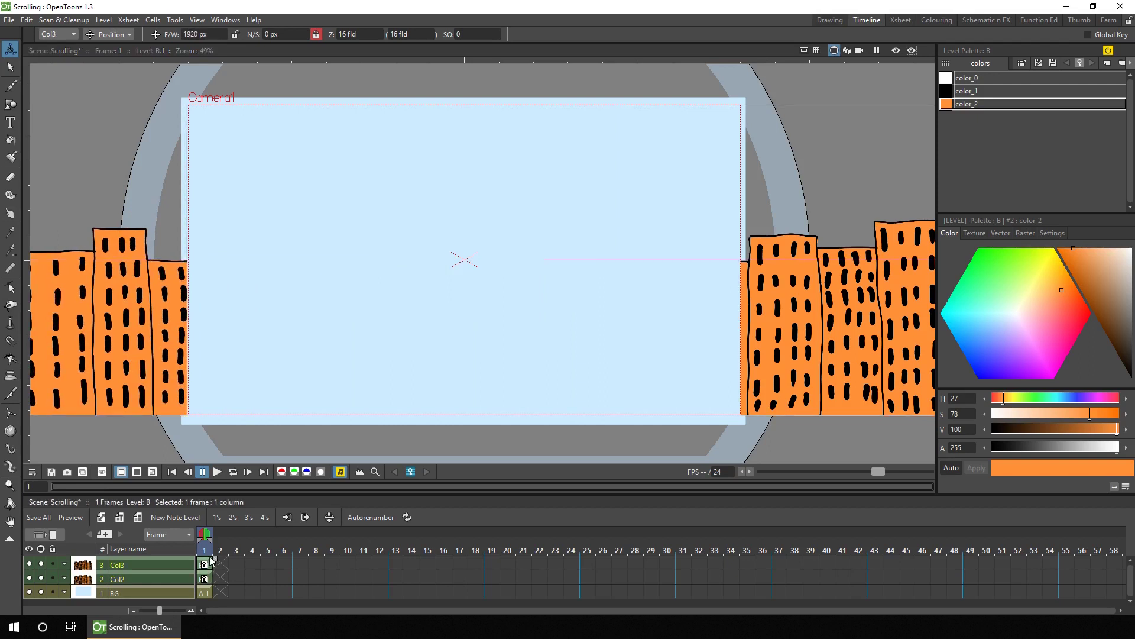
left_click_drag(810, 335, 304, 349)
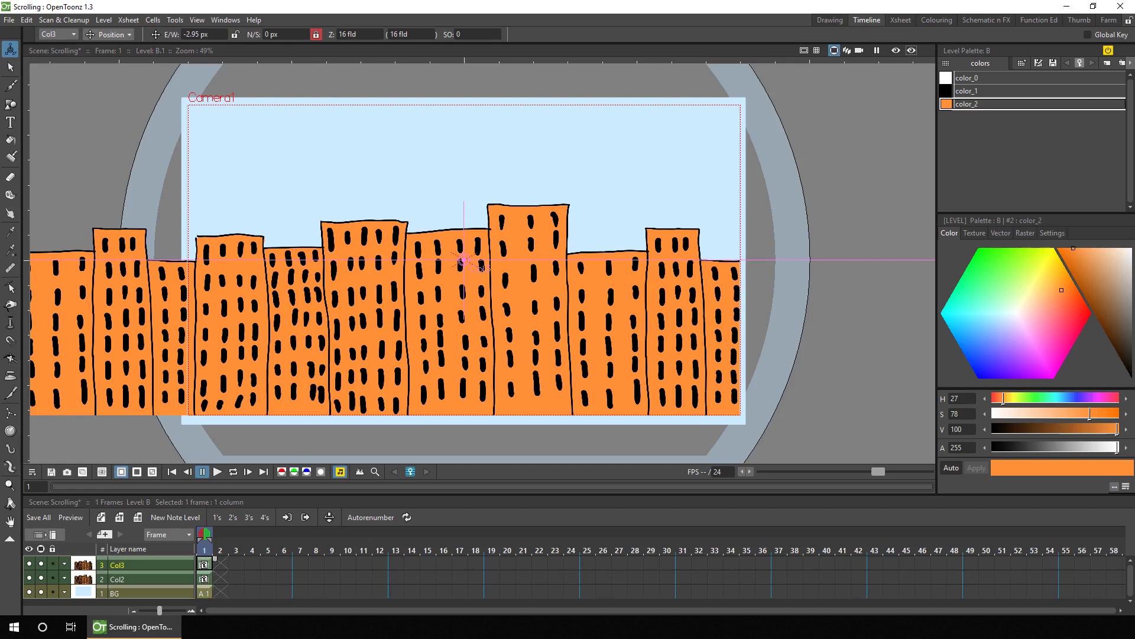
type("1920")
key("Return")
- Extend the drawings of all three columns to frame 49 and save the scene
left_click_drag(212, 565, 980, 592)
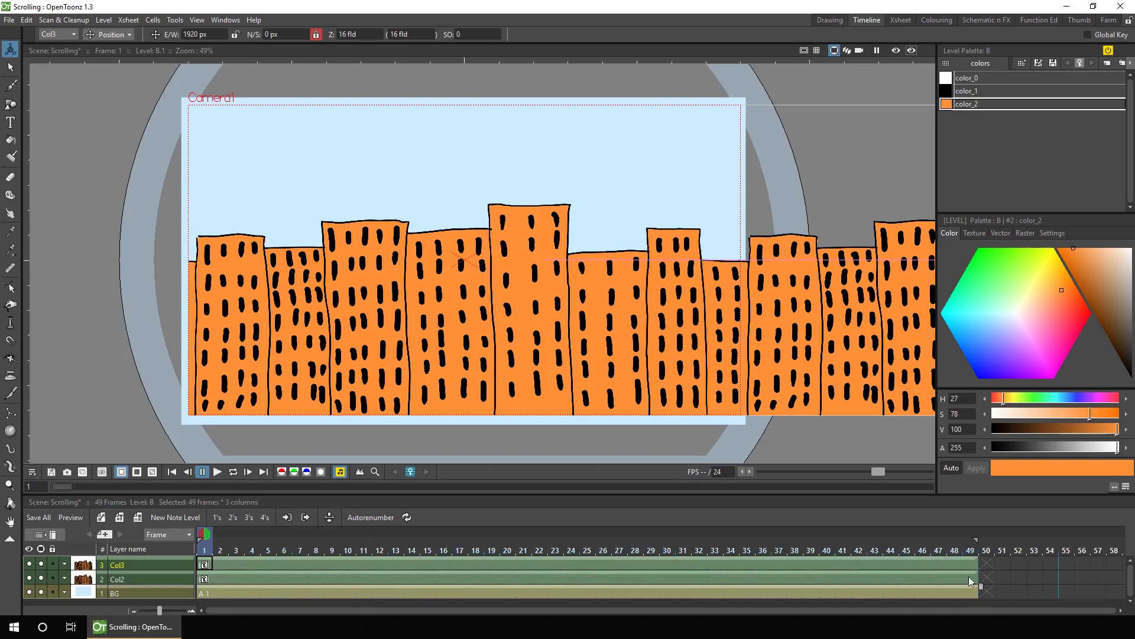
key("ctrl+s")
- Set a position keyframe on Col2 at frame 49 with E/W at -1920 px
left_click(968, 578)
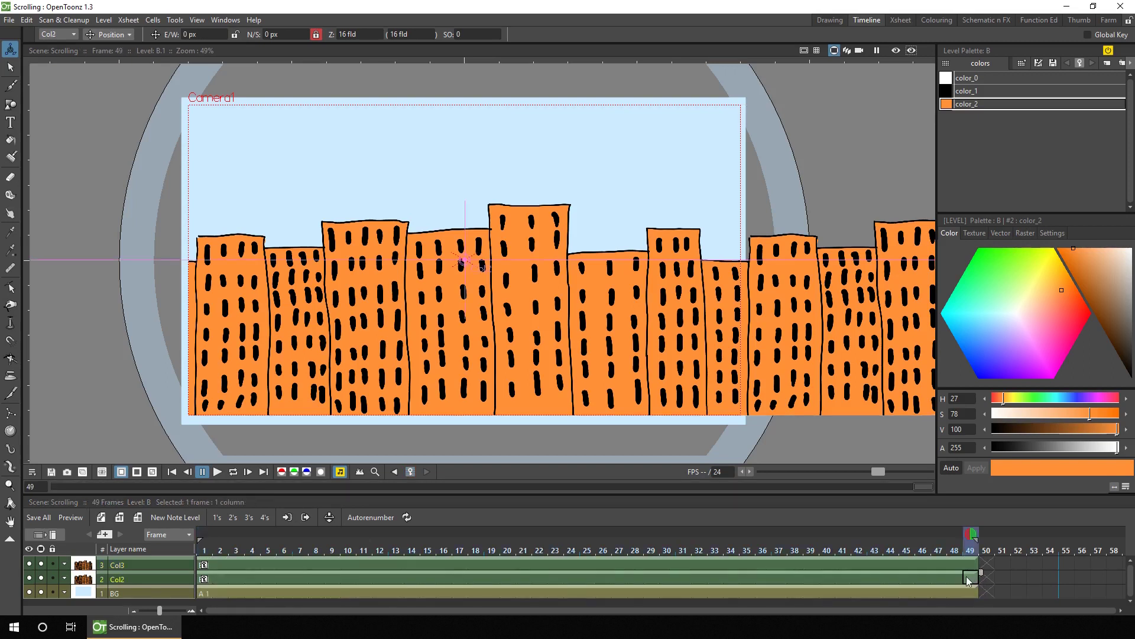
left_click_drag(686, 392, 134, 394)
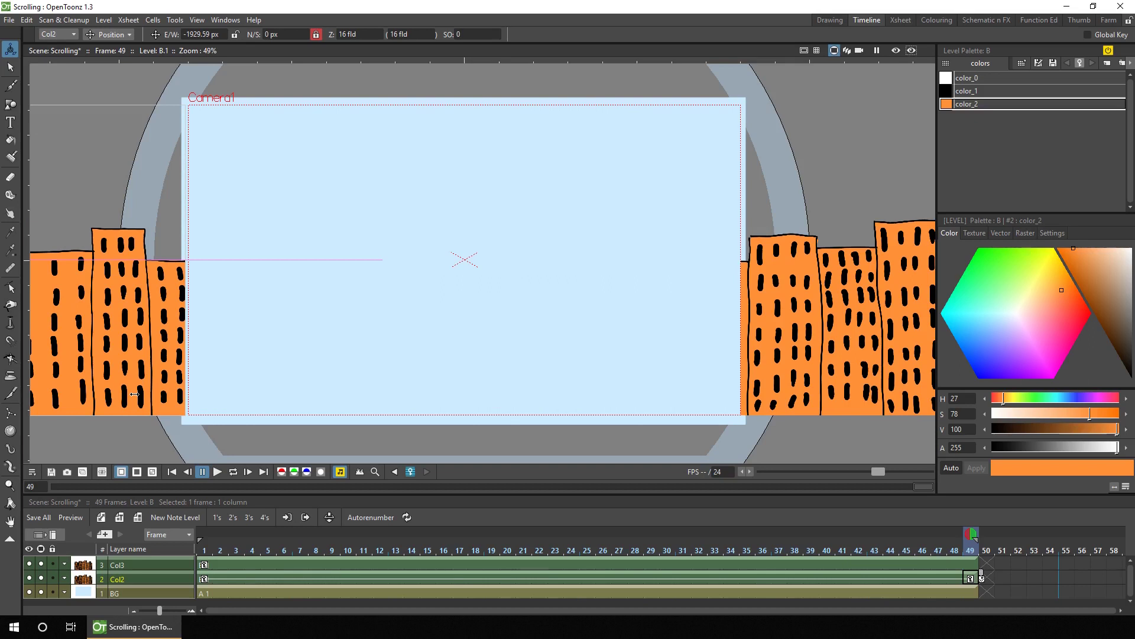
left_click(223, 34)
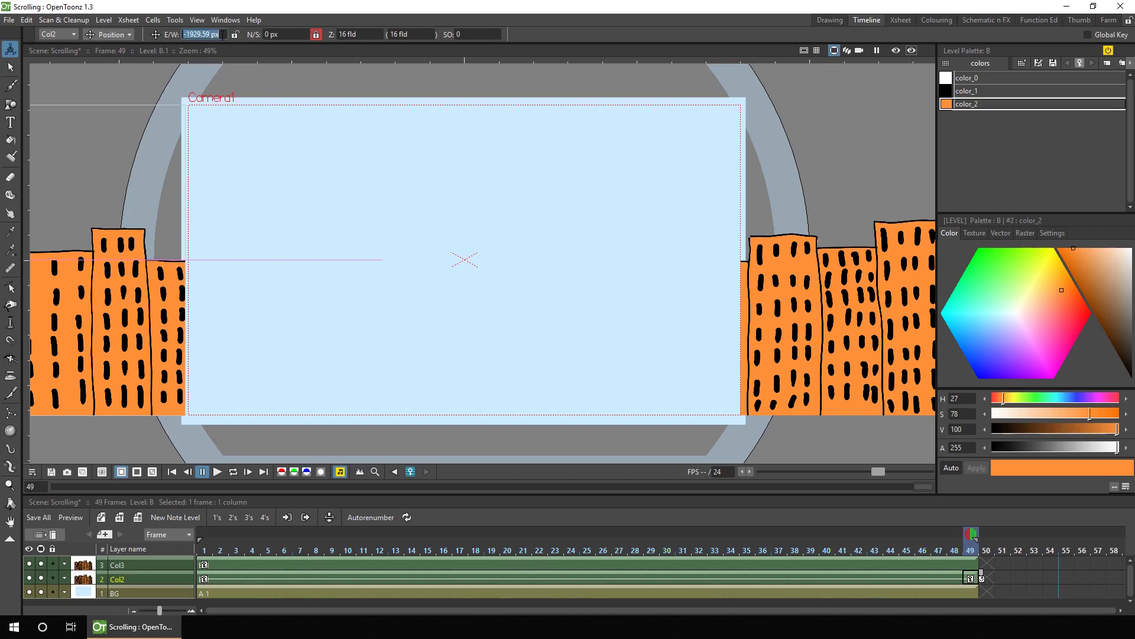
type("-1920")
key("Return")
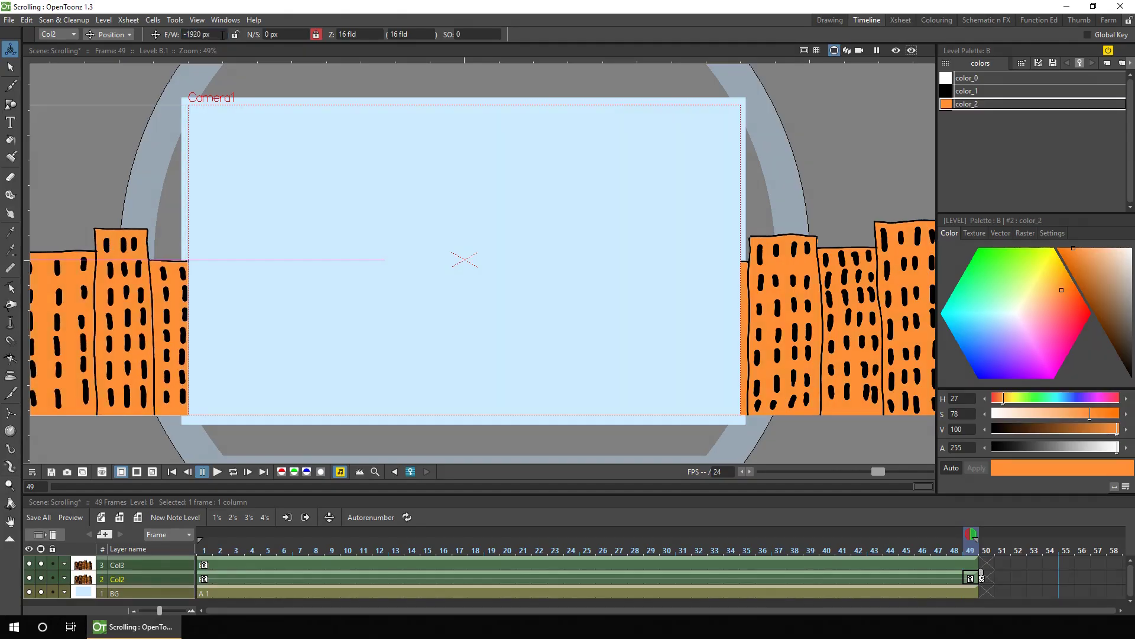
- Set a position keyframe on Col3 at frame 49 with E/W at 0 px
left_click_drag(846, 344, 316, 358)
left_click(215, 36)
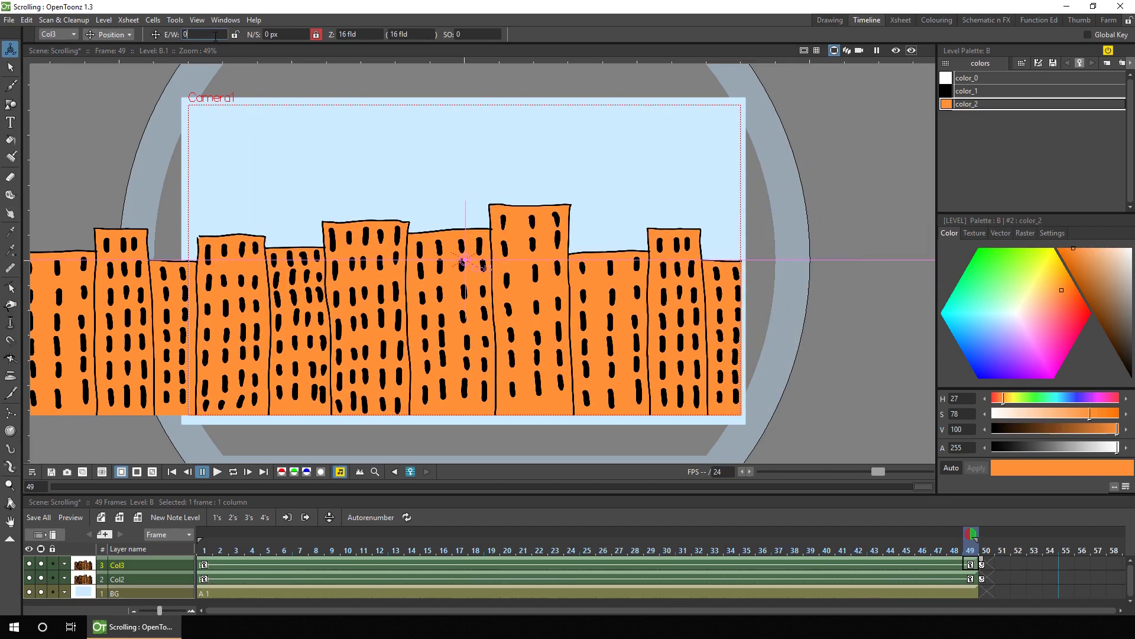
type("0")
key("Return")
- Play the scroll from frame 1, check it in camera view, loop the playback and return to the first frame
left_click(171, 472)
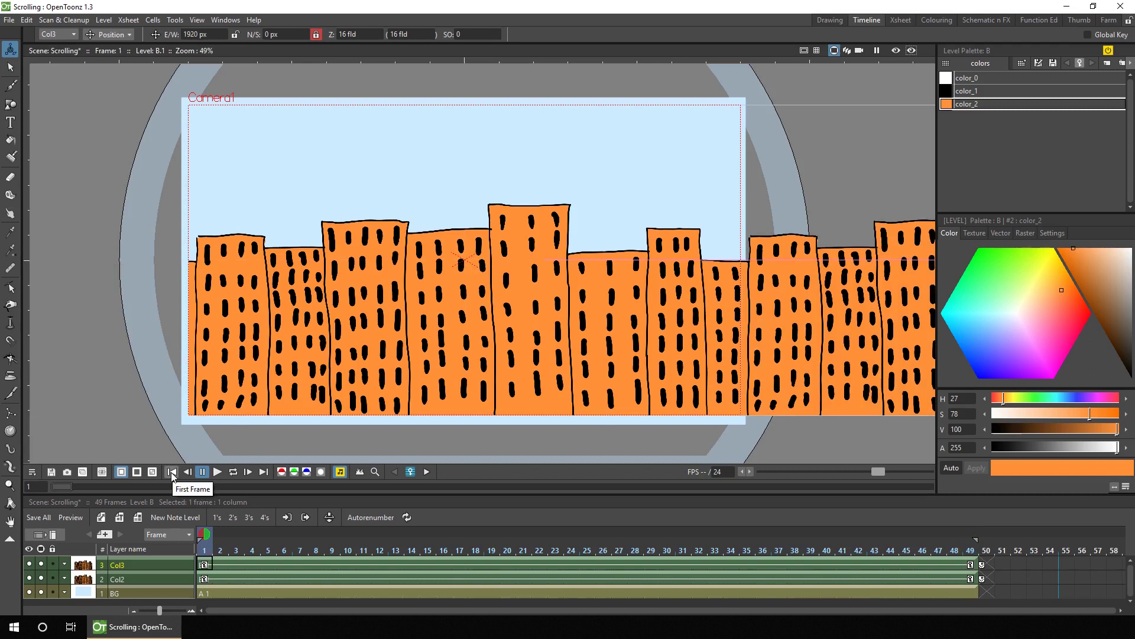
left_click(217, 472)
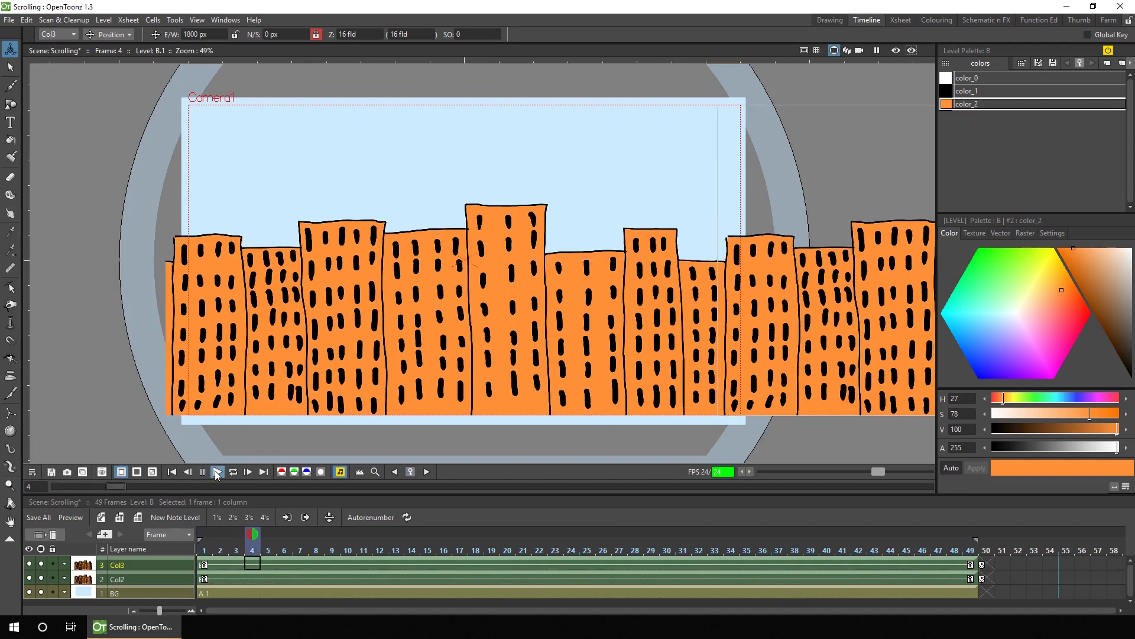
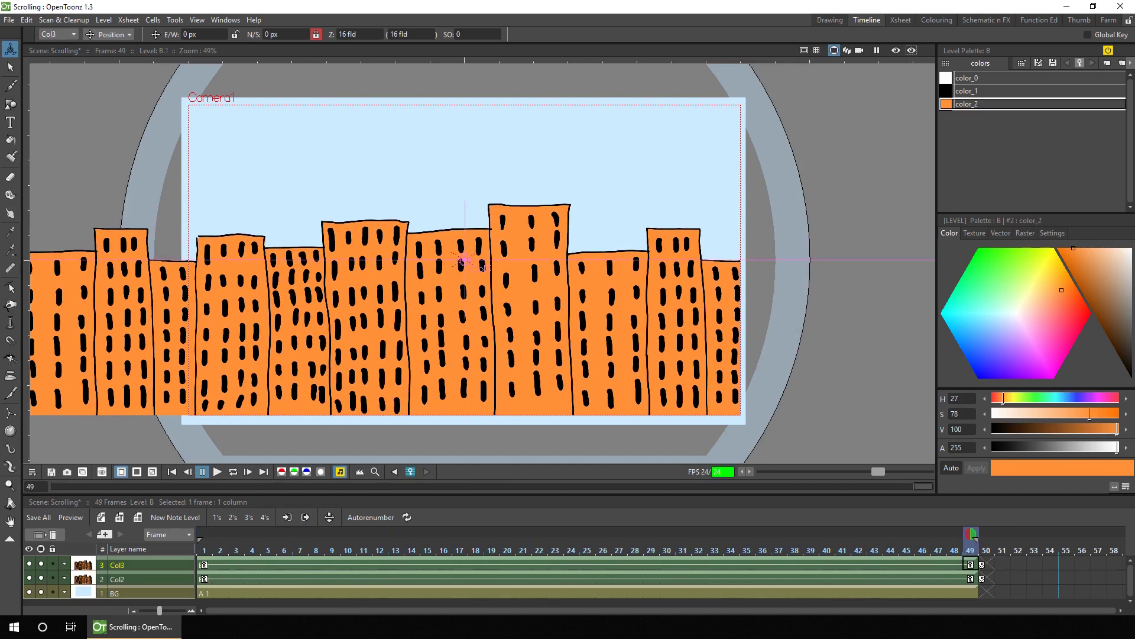
left_click(860, 51)
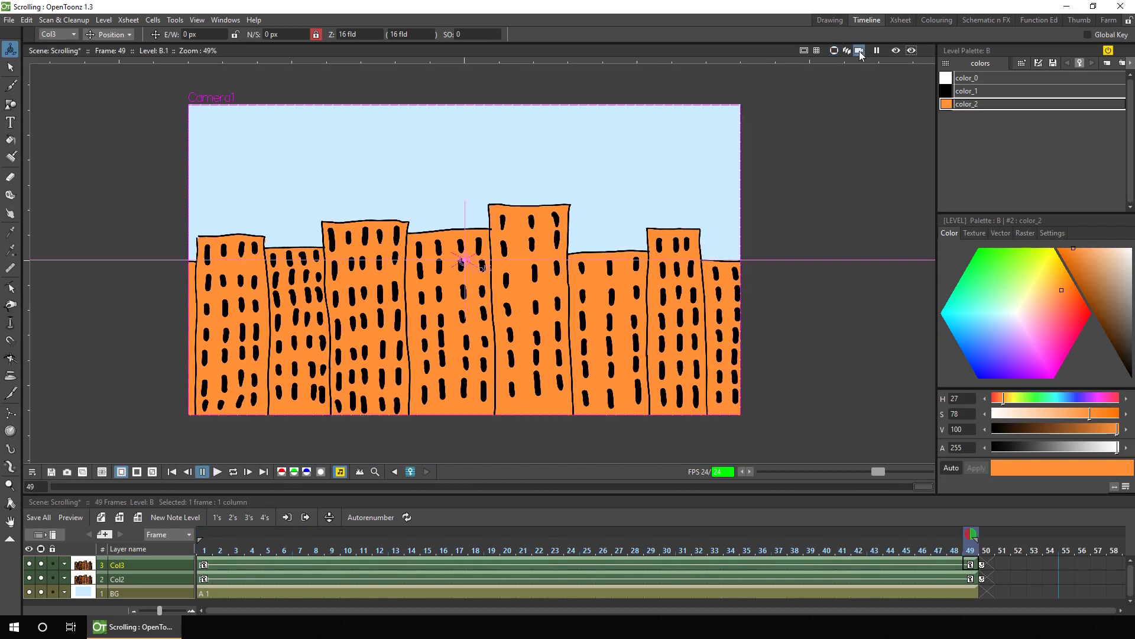
left_click(234, 475)
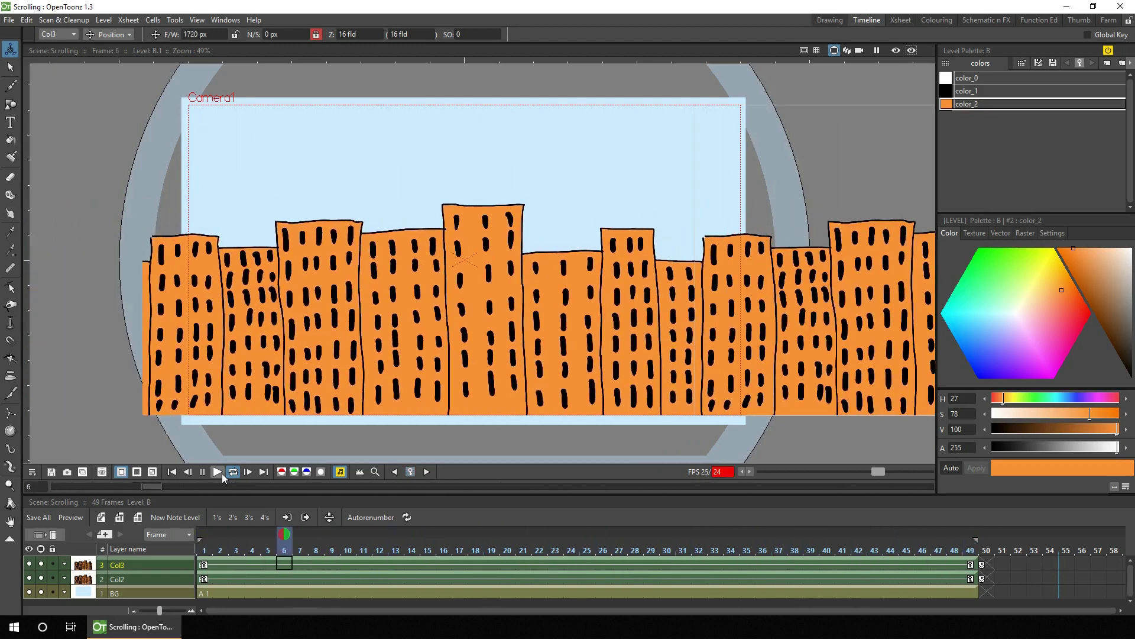
left_click(201, 471)
left_click(172, 473)
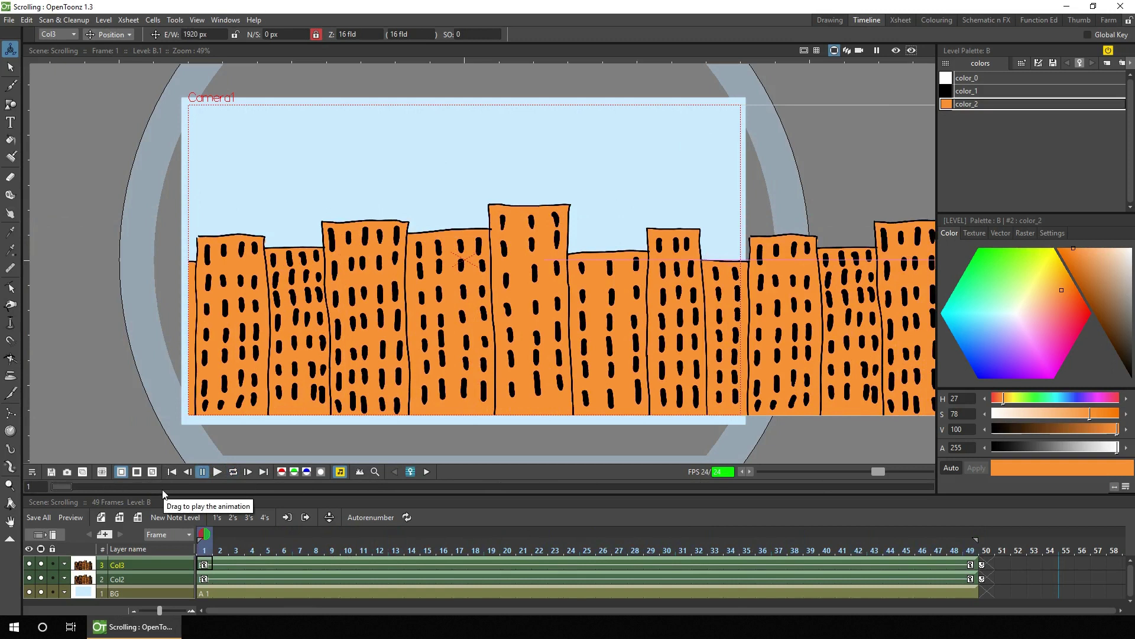
- Set a position keyframe on Col3 at frame 48 with E/W at 40 px
left_click(952, 567)
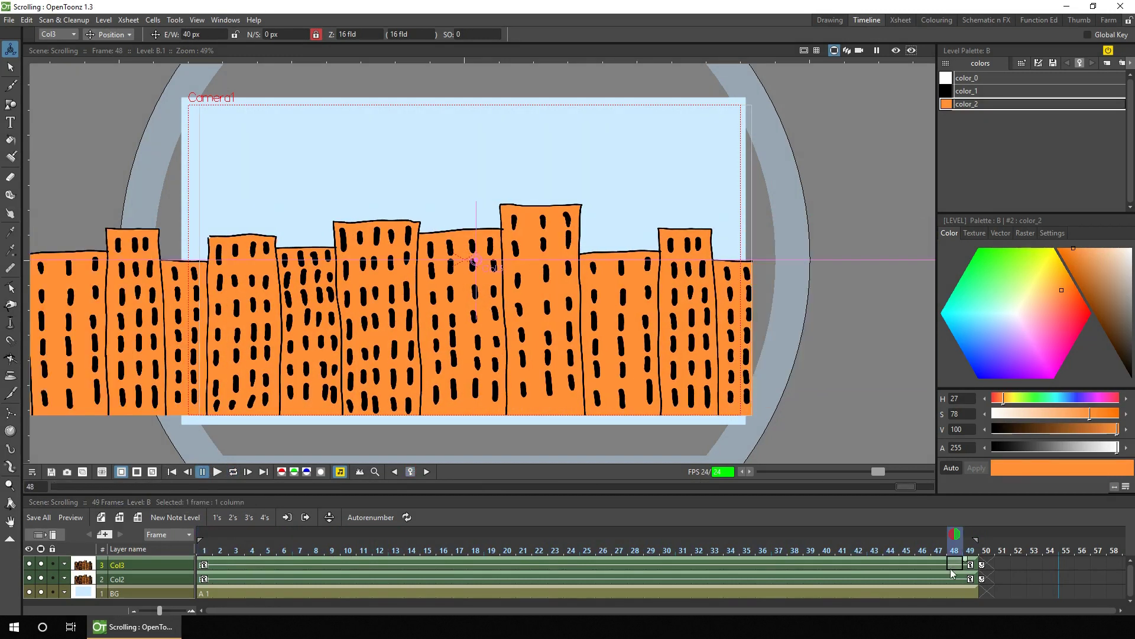
left_click(411, 472)
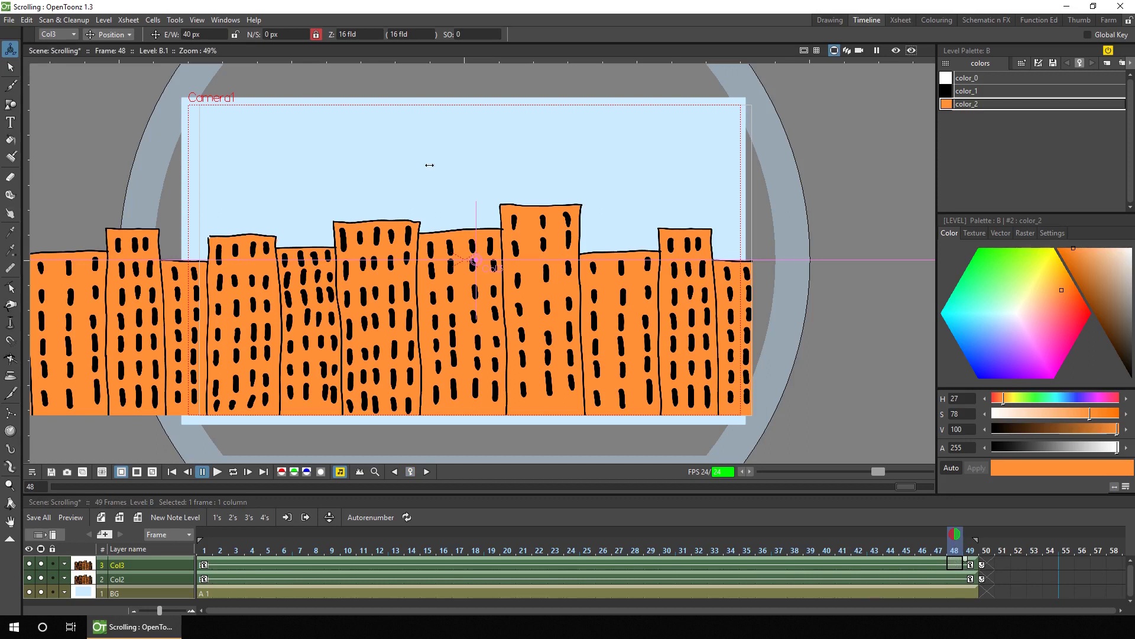
left_click(210, 35)
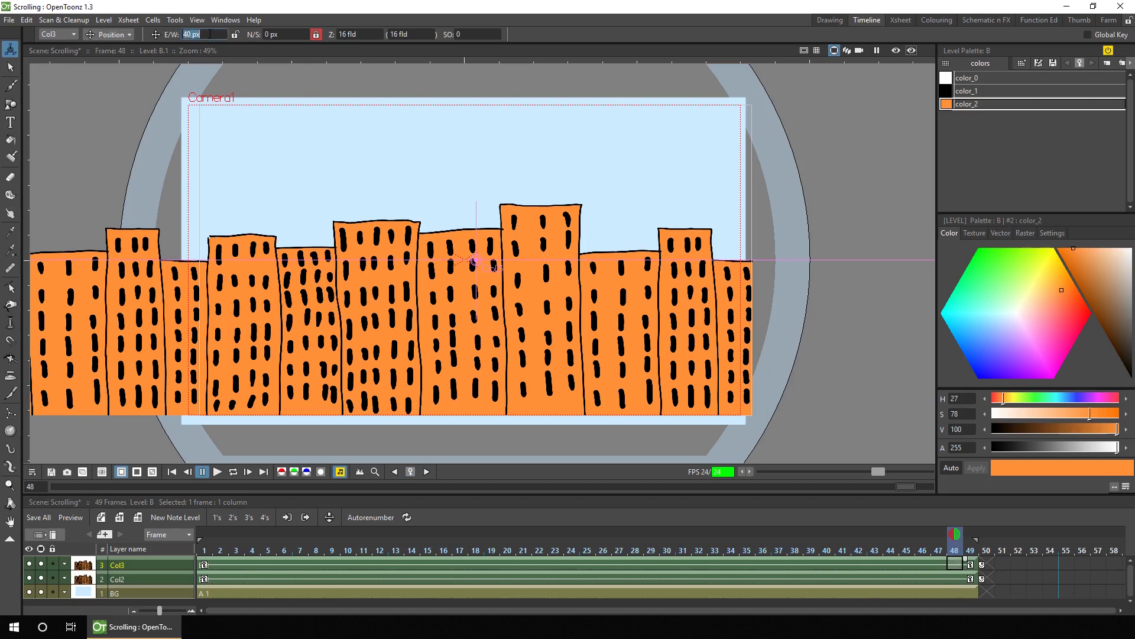
key("Return")
- Set a position keyframe on Col2 at frame 48 with E/W at -1880 px and loop the playback of frames 1 to 48
left_click(953, 579)
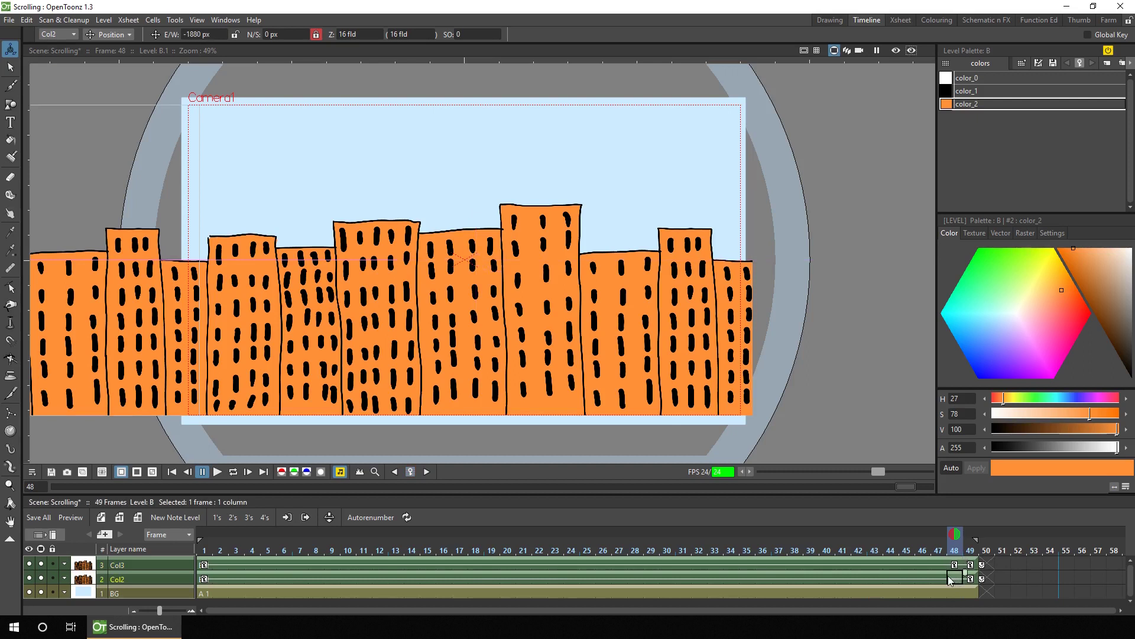
left_click(218, 34)
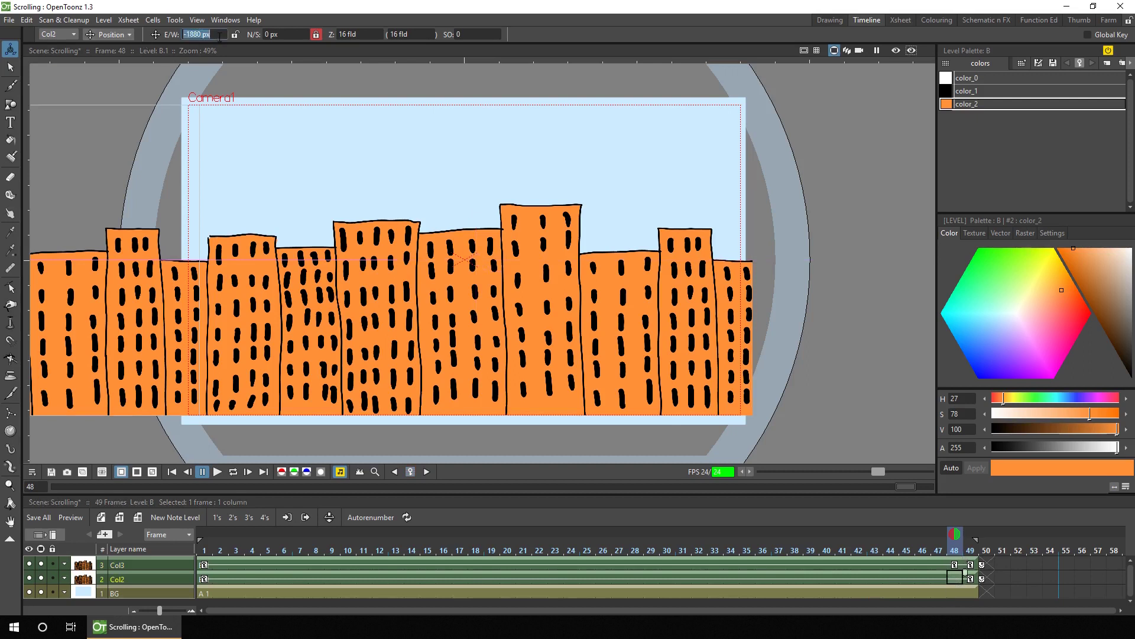
key("Return")
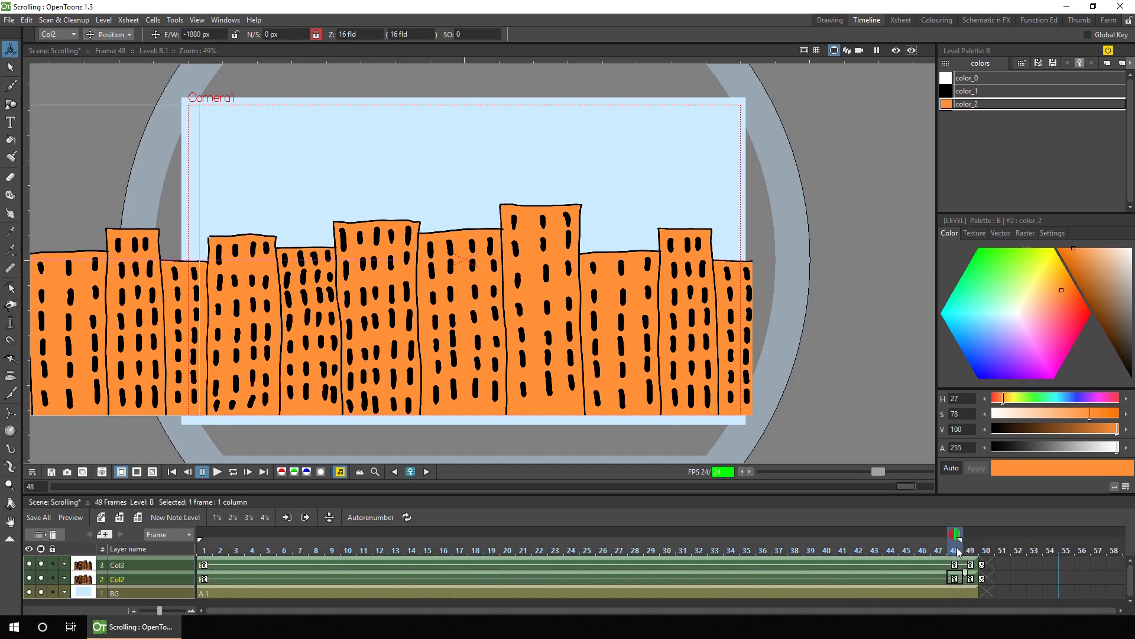
left_click(233, 472)
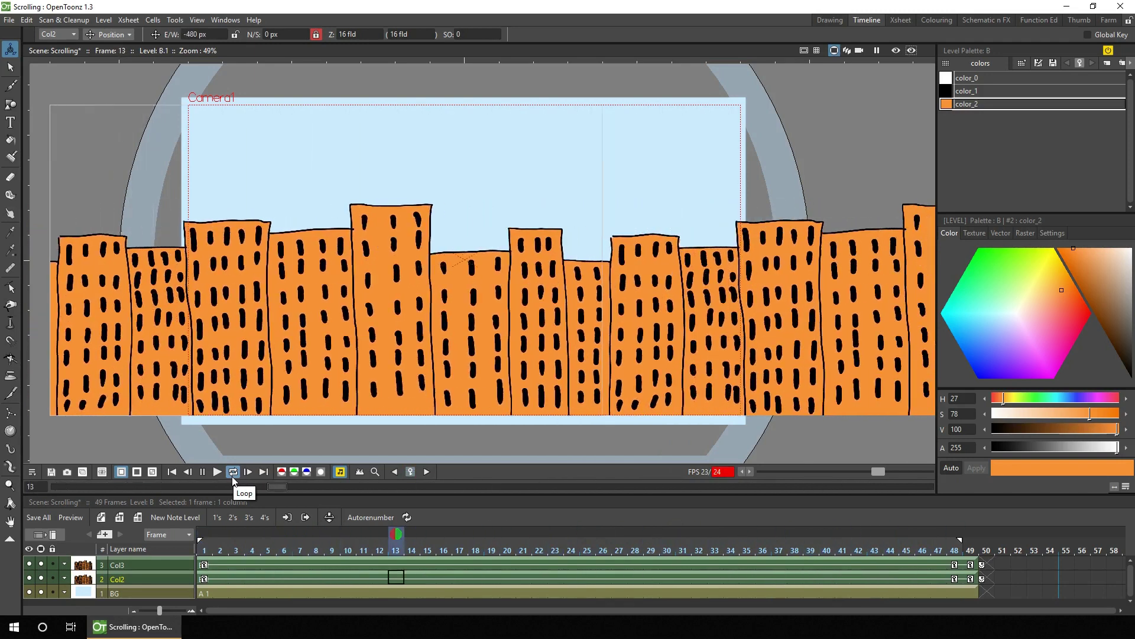
left_click(170, 472)
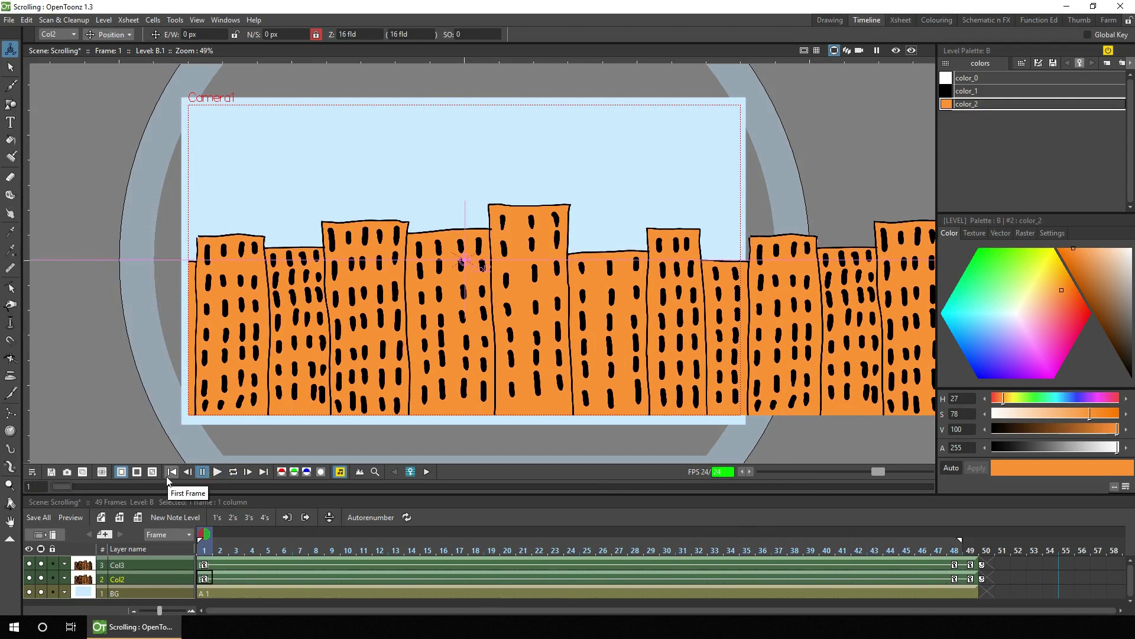
- Copy frames 1 to 48 of Col2 and Col3 and clear both columns' cells and keyframes from frame 49 onward
left_click(202, 566)
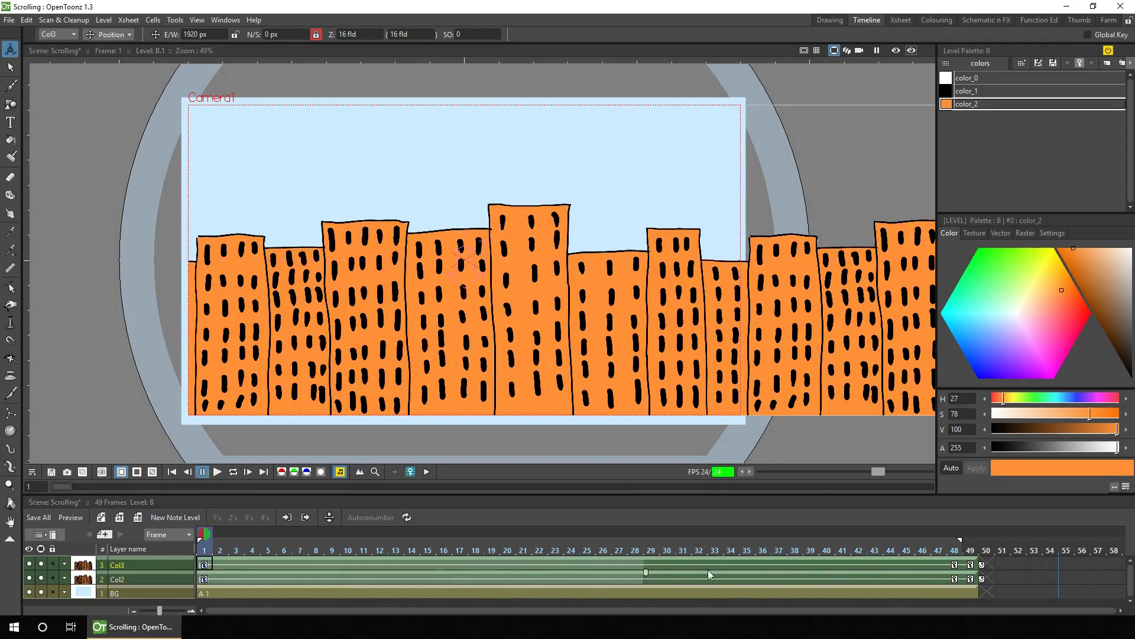
left_click(953, 576)
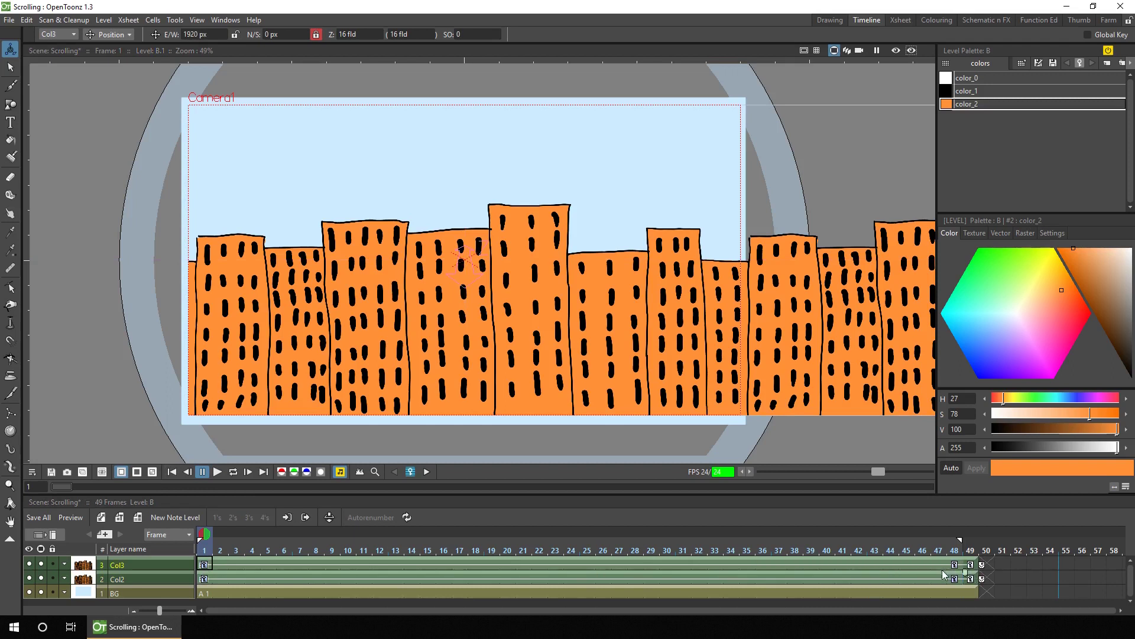
left_click(994, 566)
left_click_drag(1003, 567, 973, 569)
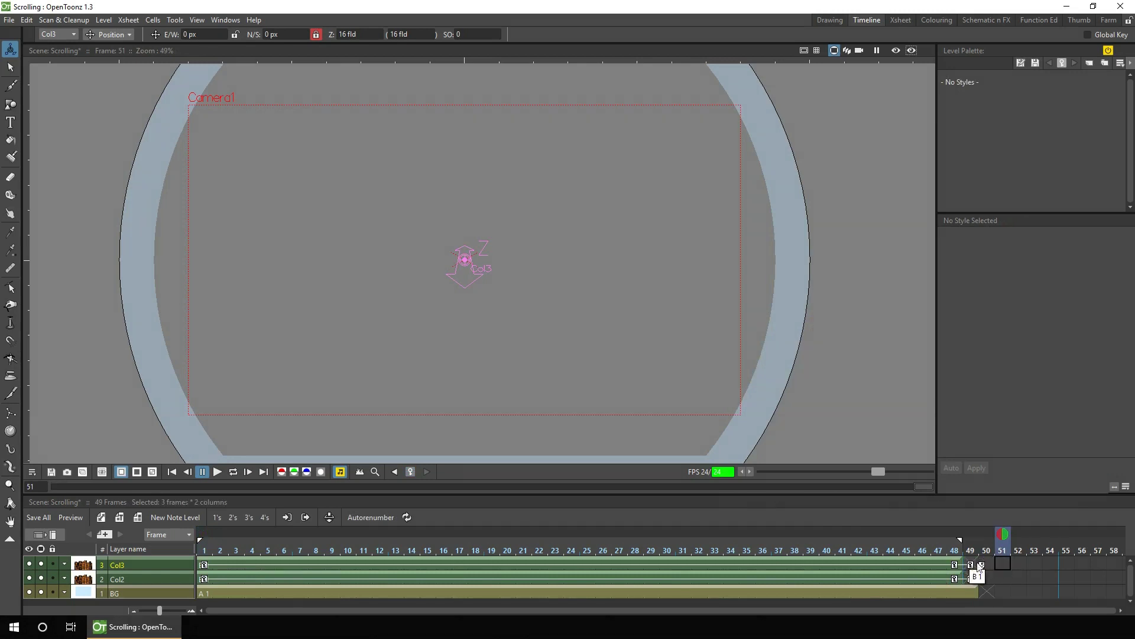
left_click(972, 578)
left_click(975, 565)
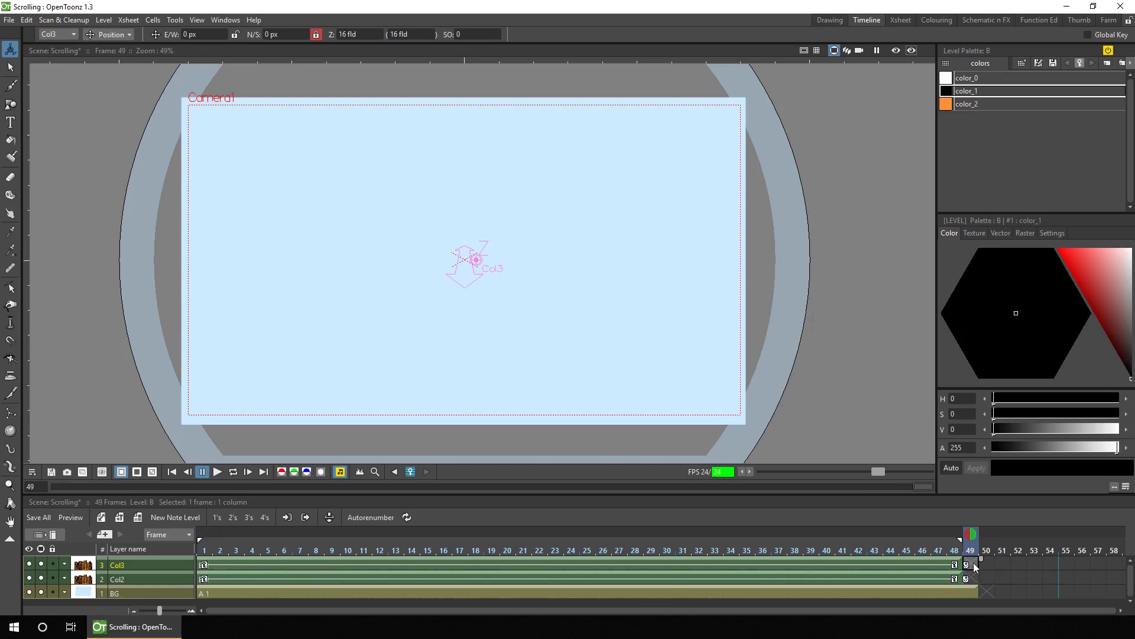
- Paste the copied 48-frame cycle of both building columns at frame 49 and again at frame 97
key("ctrl+v")
left_click_drag(160, 611, 118, 615)
left_click(768, 564)
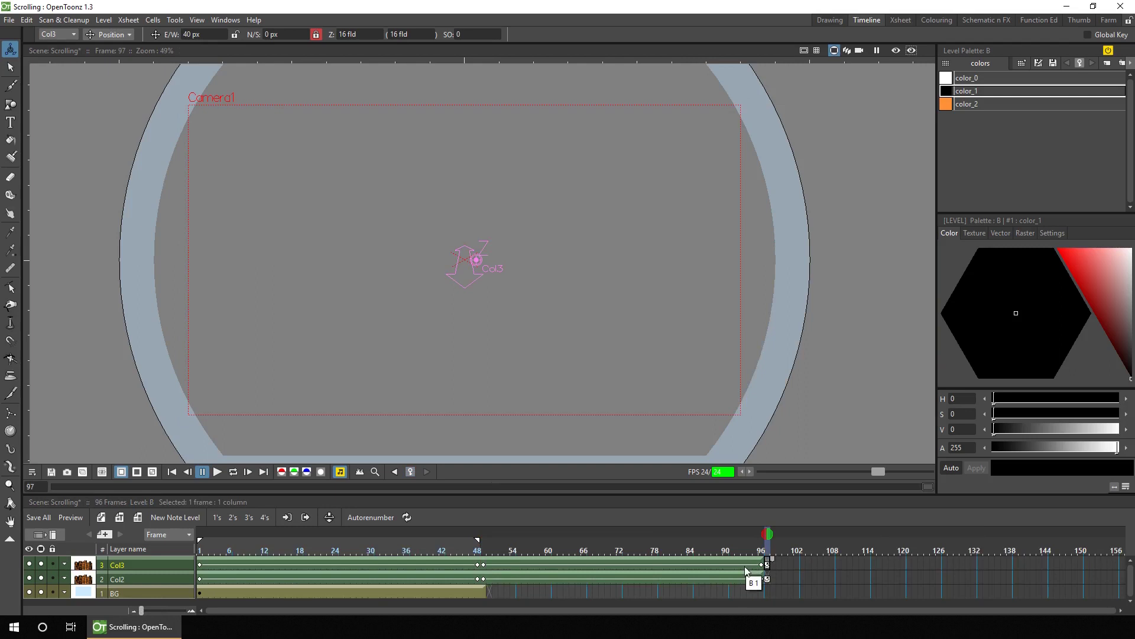
key("ctrl+v")
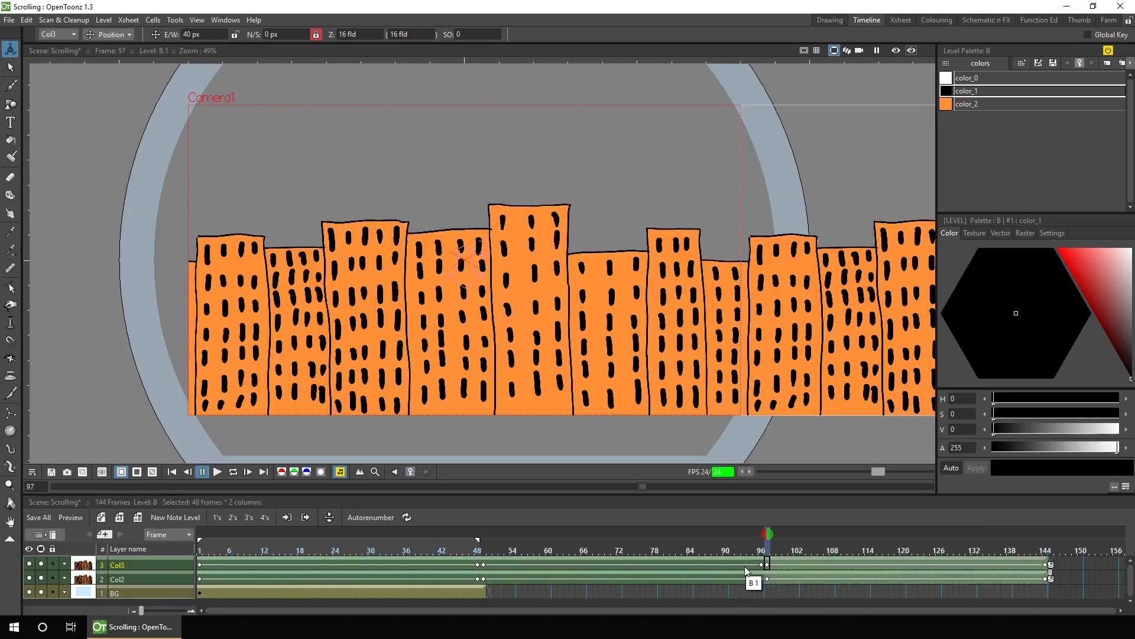
- Undo both pastes of the 48-frame cycle and return to frame 1
left_click_drag(423, 550, 169, 562)
key("ctrl+z")
key("ctrl+z")
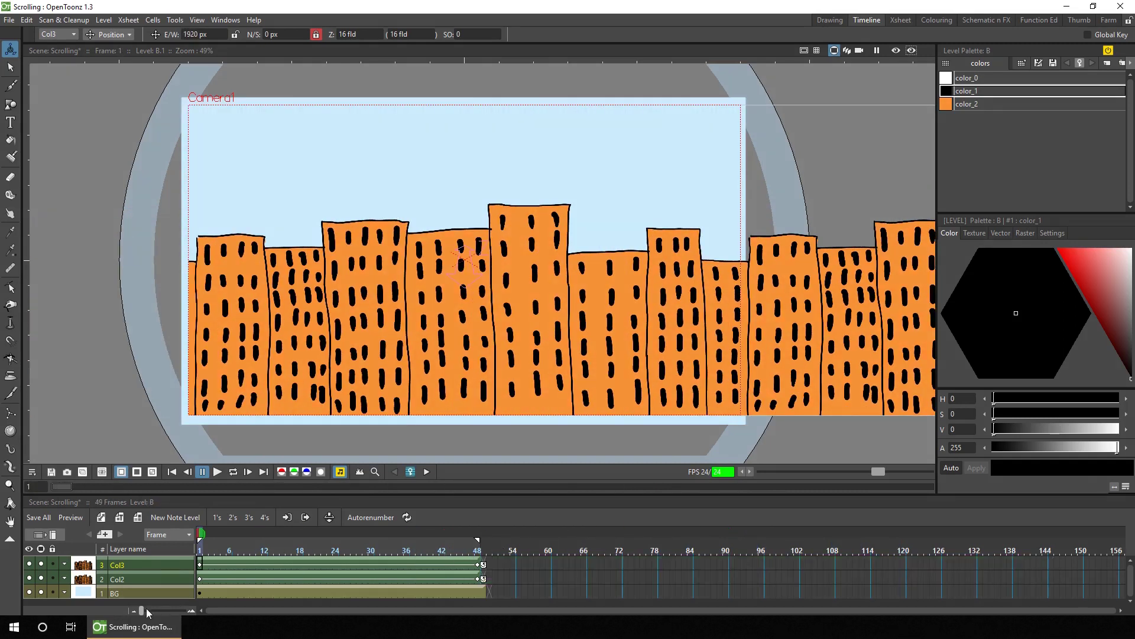
left_click_drag(143, 610, 160, 608)
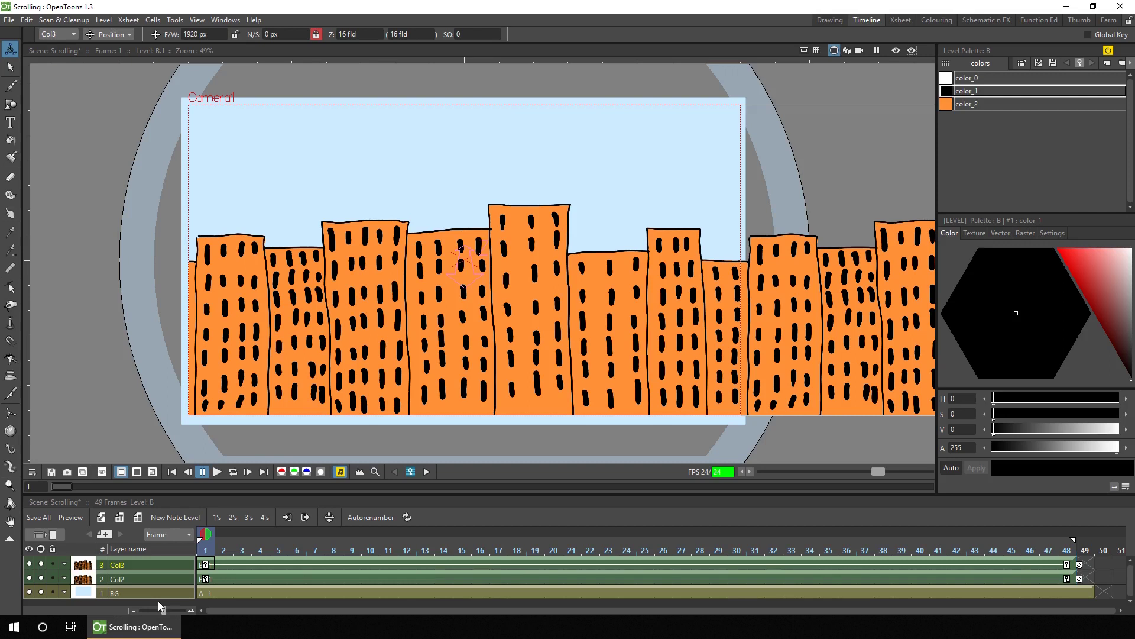
- Collapse Col2 and Col3 into a sub-xsheet, including the relevant pegbars
left_click(223, 578)
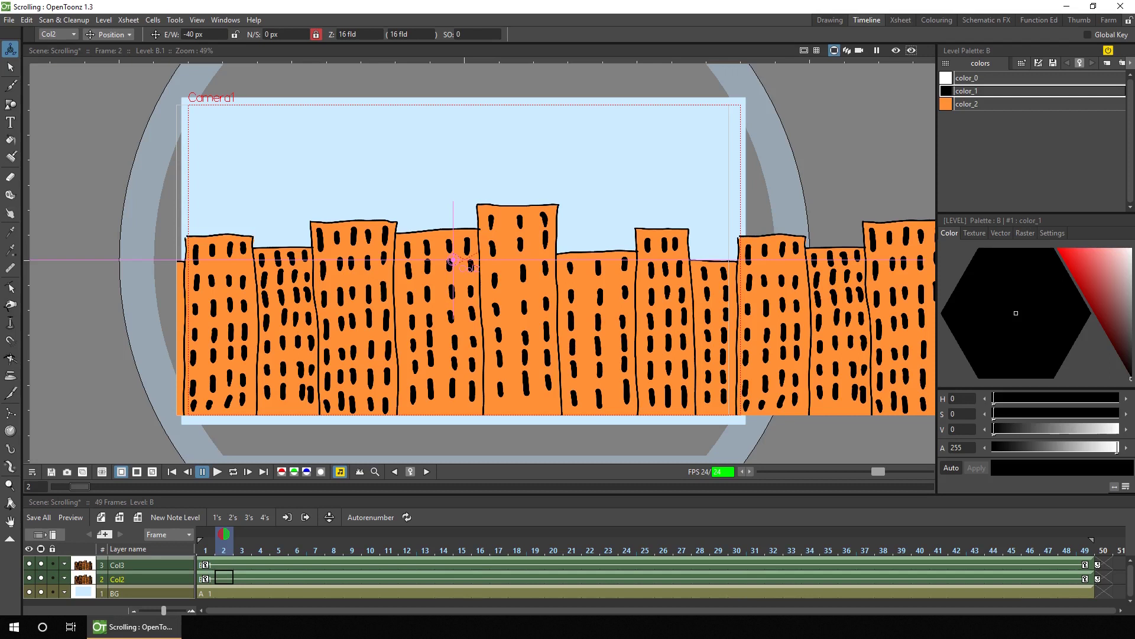
left_click_drag(157, 563, 158, 572)
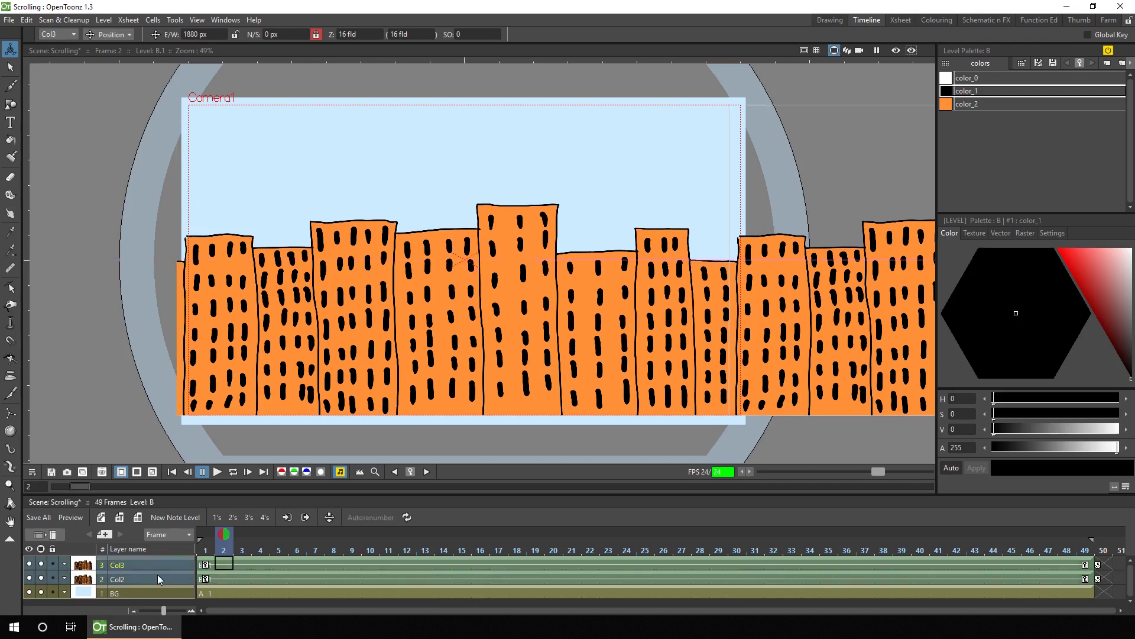
right_click(164, 573)
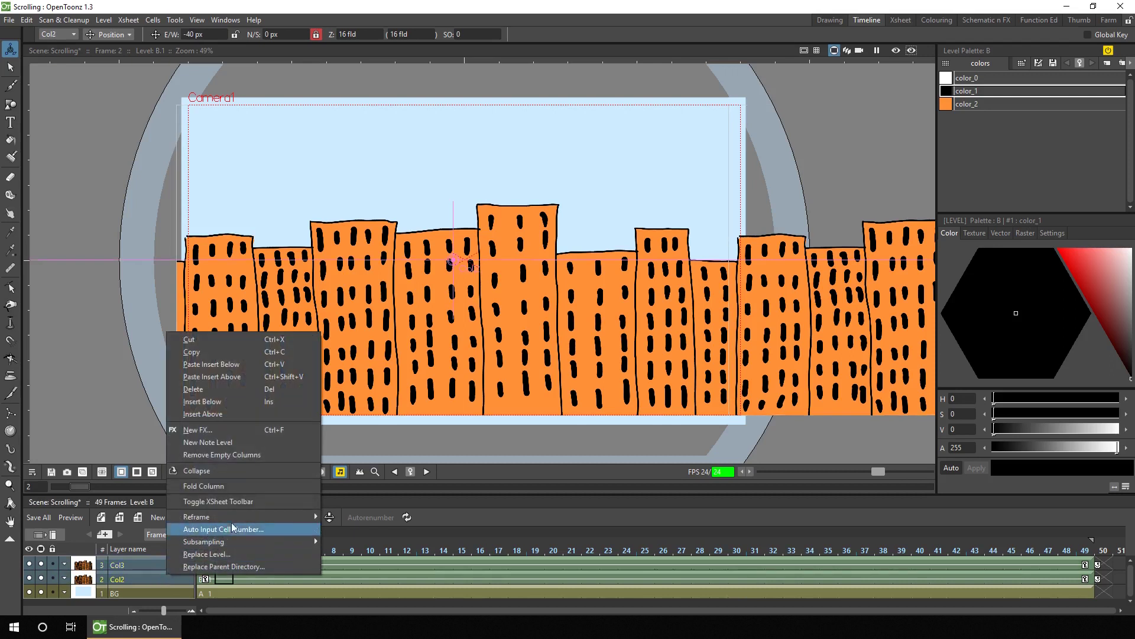
left_click(246, 470)
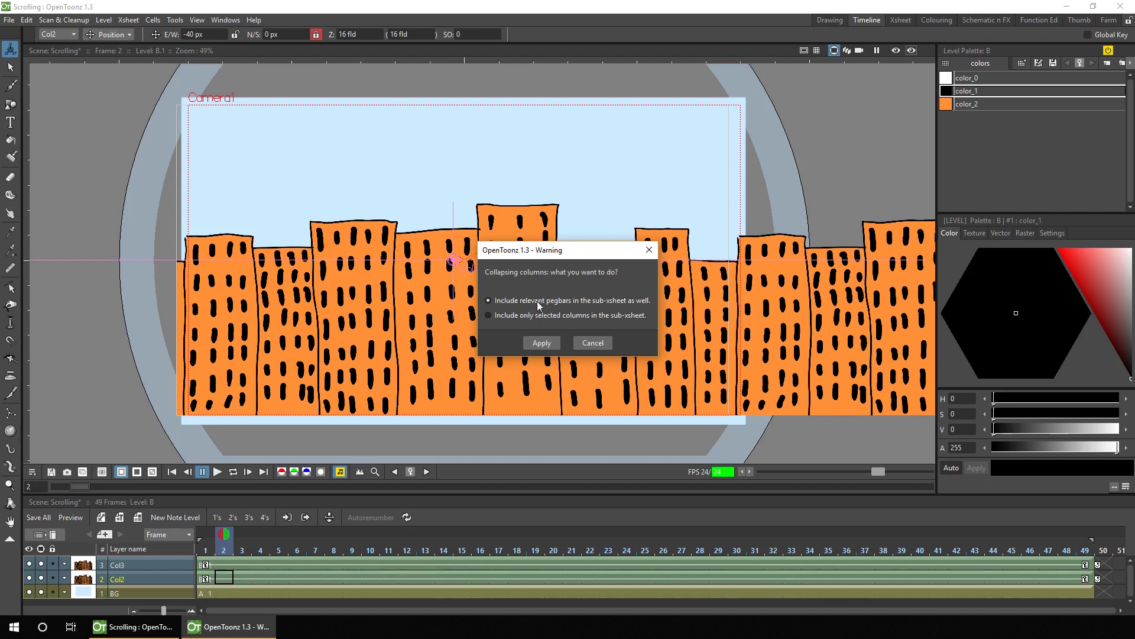
left_click(541, 343)
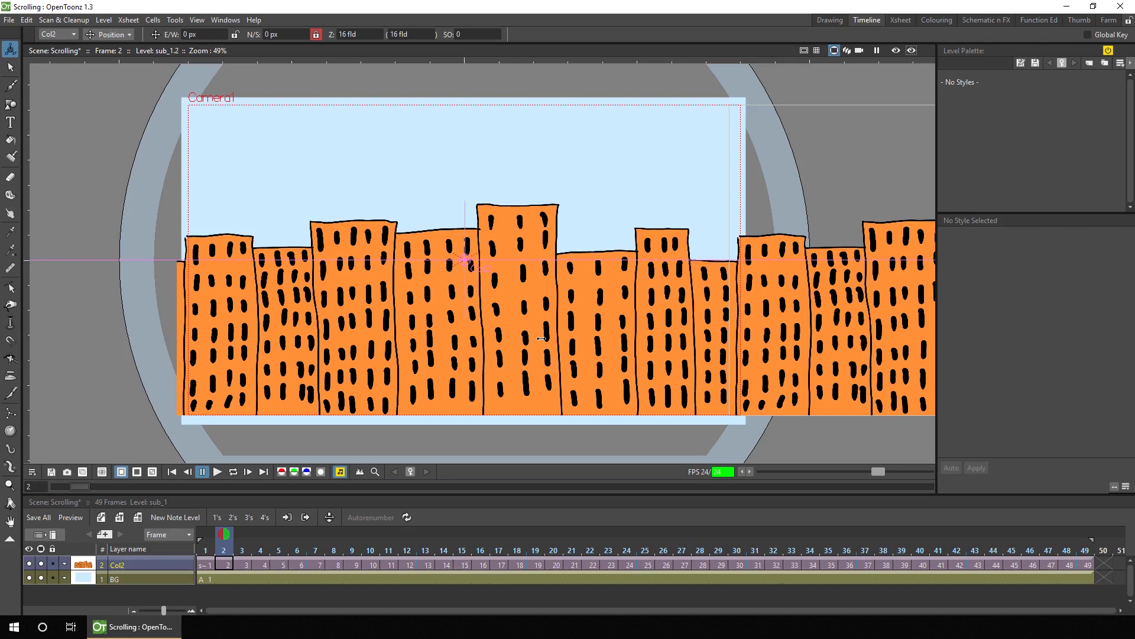
- Open the collapsed buildings sub-xsheet from its frame 1 cell
mouse_move(211, 550)
left_mouse_down()
mouse_move(663, 547)
mouse_move(375, 532)
mouse_move(196, 542)
left_mouse_up()
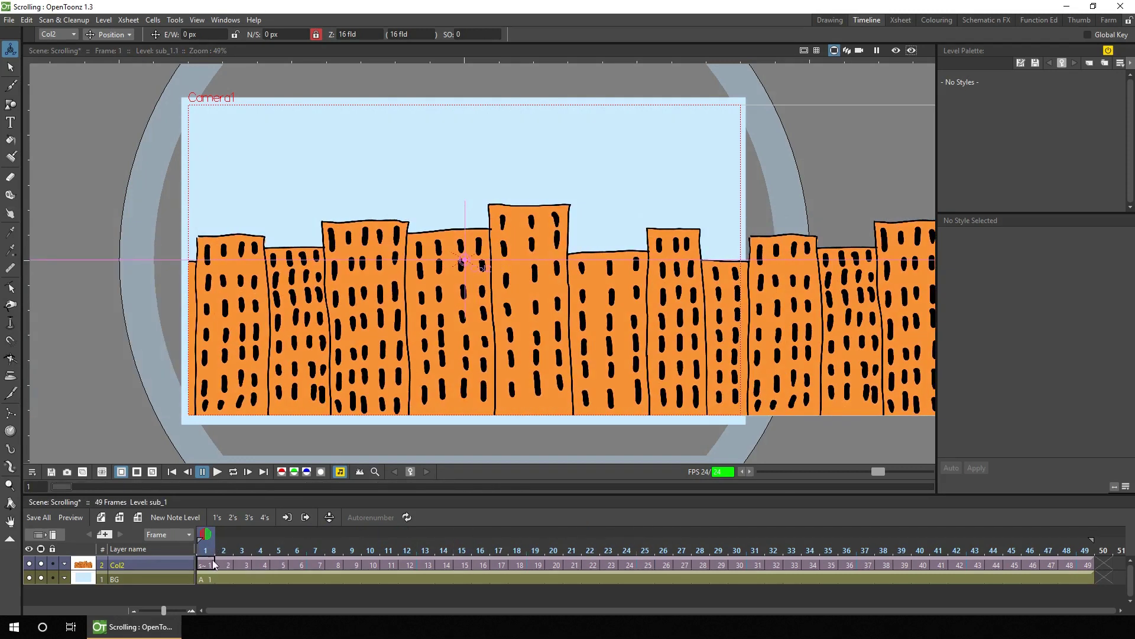
left_click(202, 564)
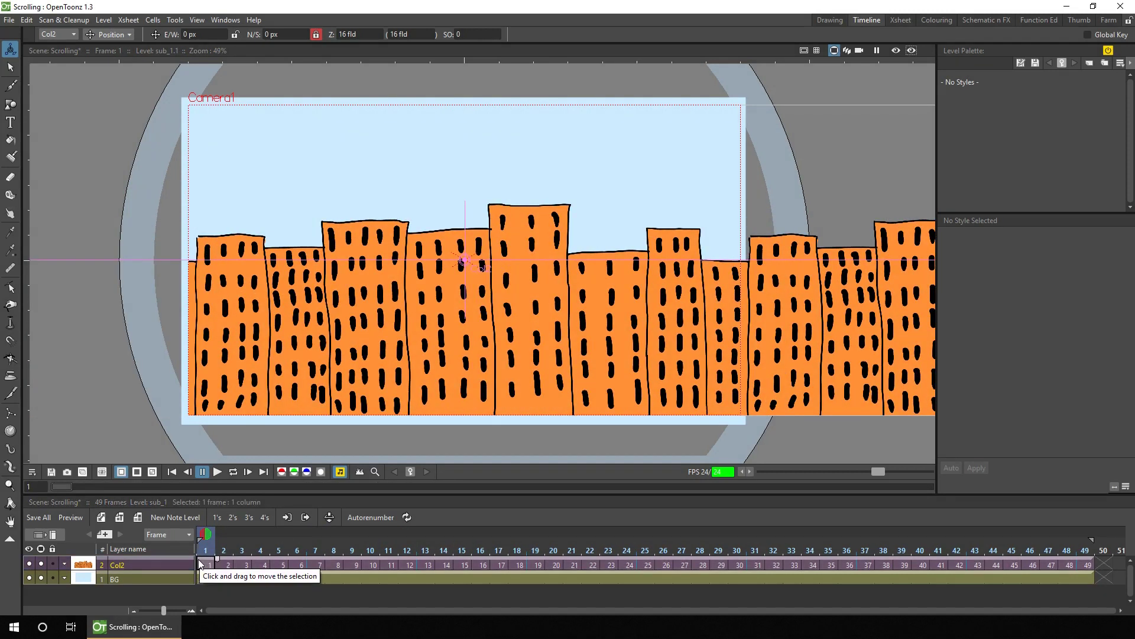
left_click(288, 517)
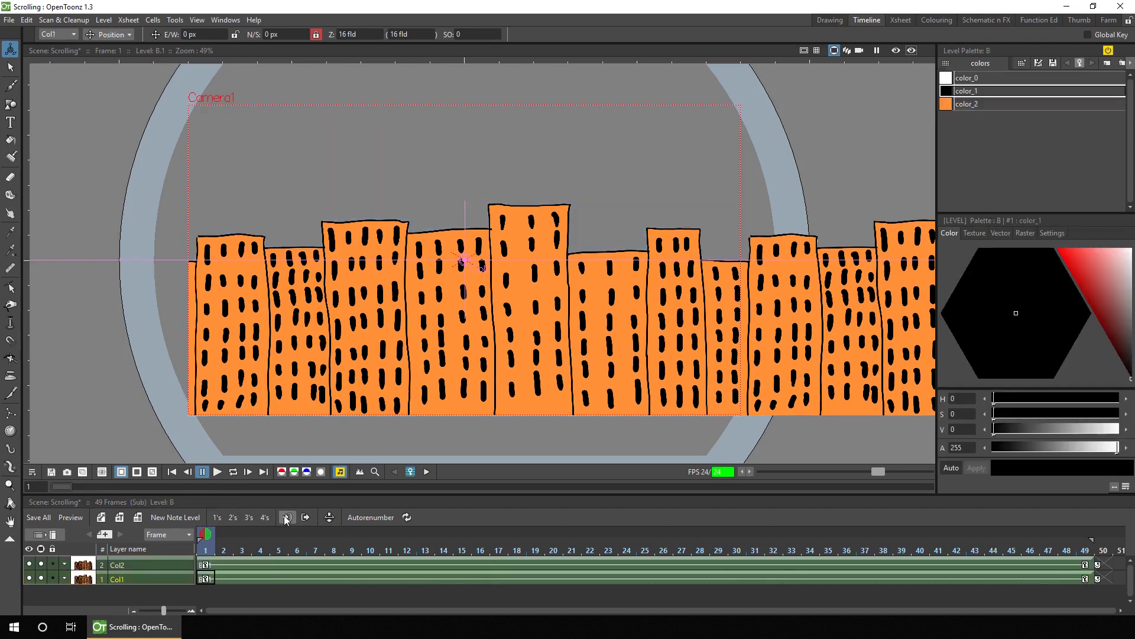
- Close the buildings sub-xsheet and delete the collapsed Col2 cell at frame 49 in the main scene
left_click_drag(235, 553, 202, 553)
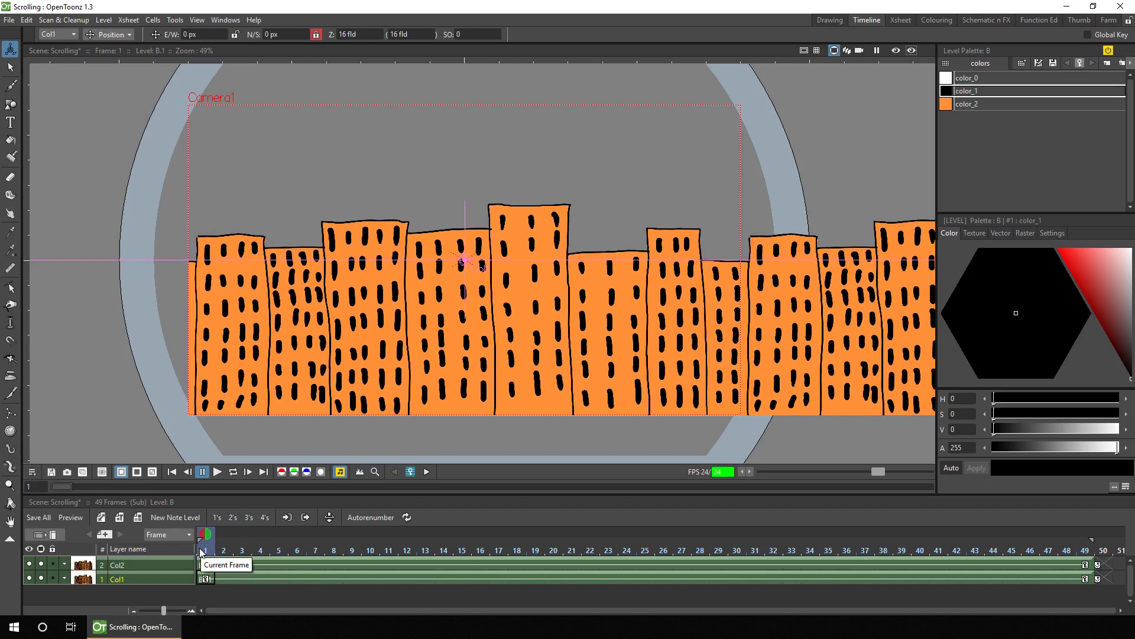
left_click(307, 518)
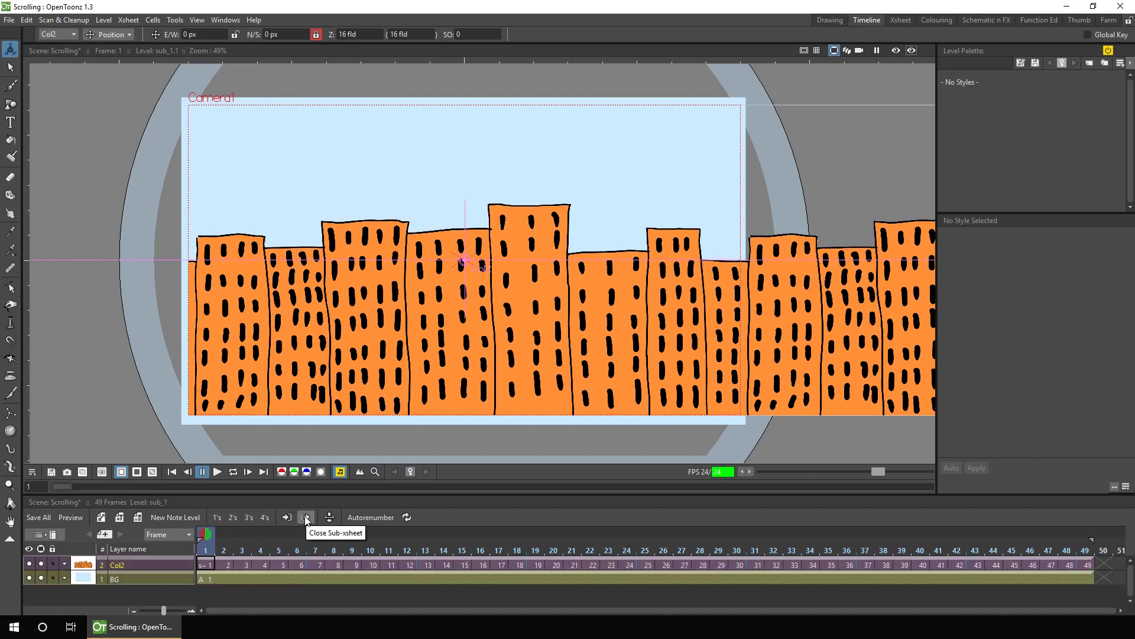
left_click_drag(164, 610, 156, 611)
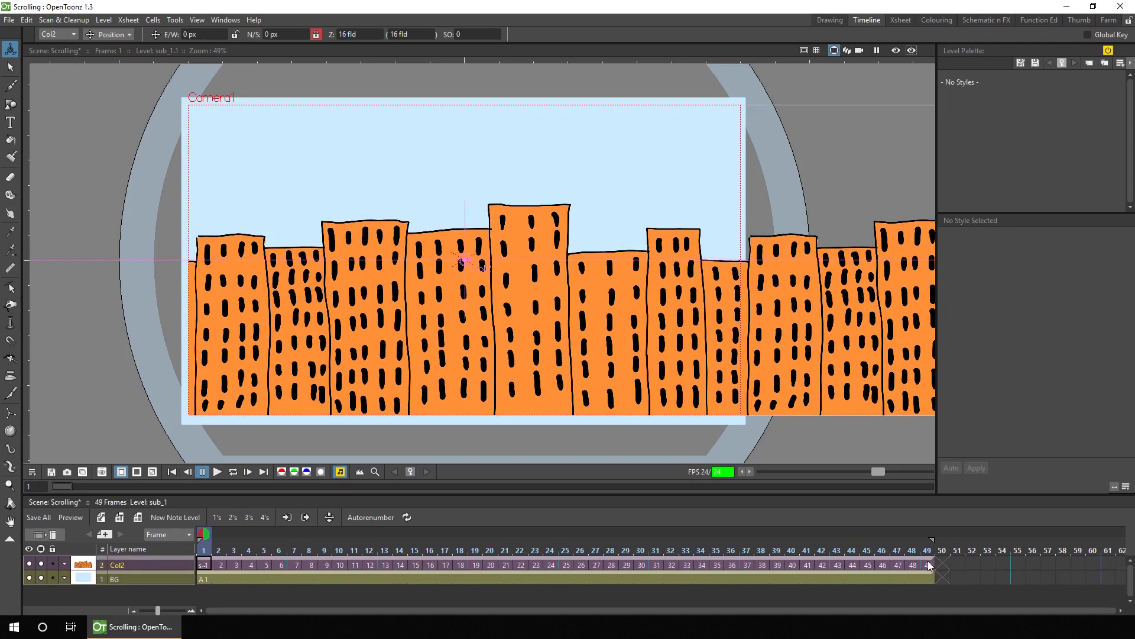
left_click(928, 565)
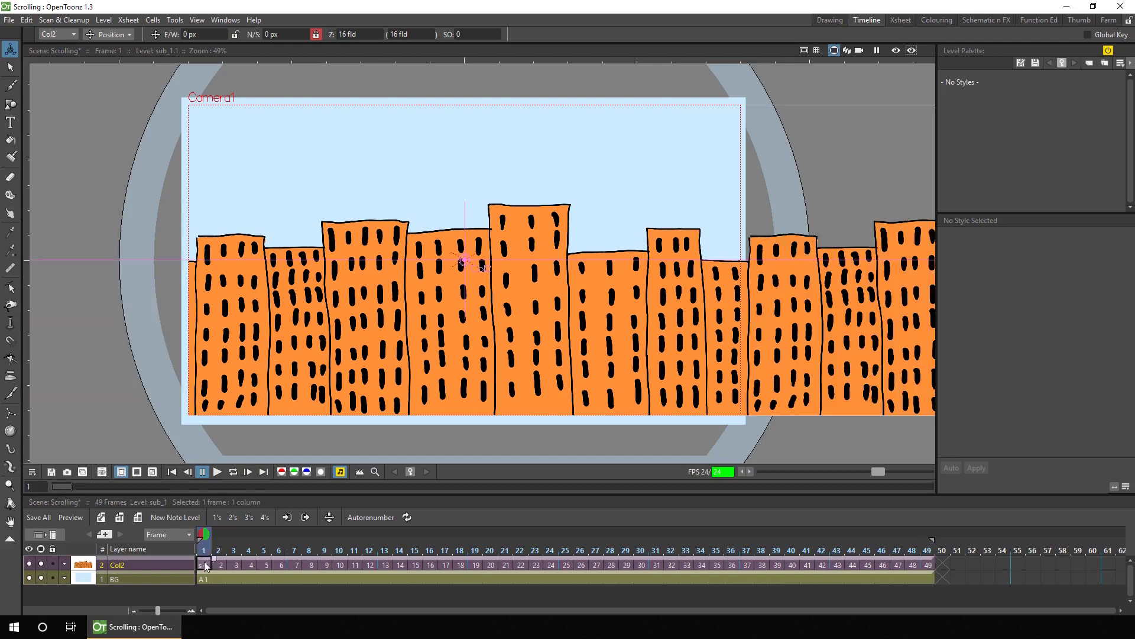
left_click(928, 567)
left_click(926, 566)
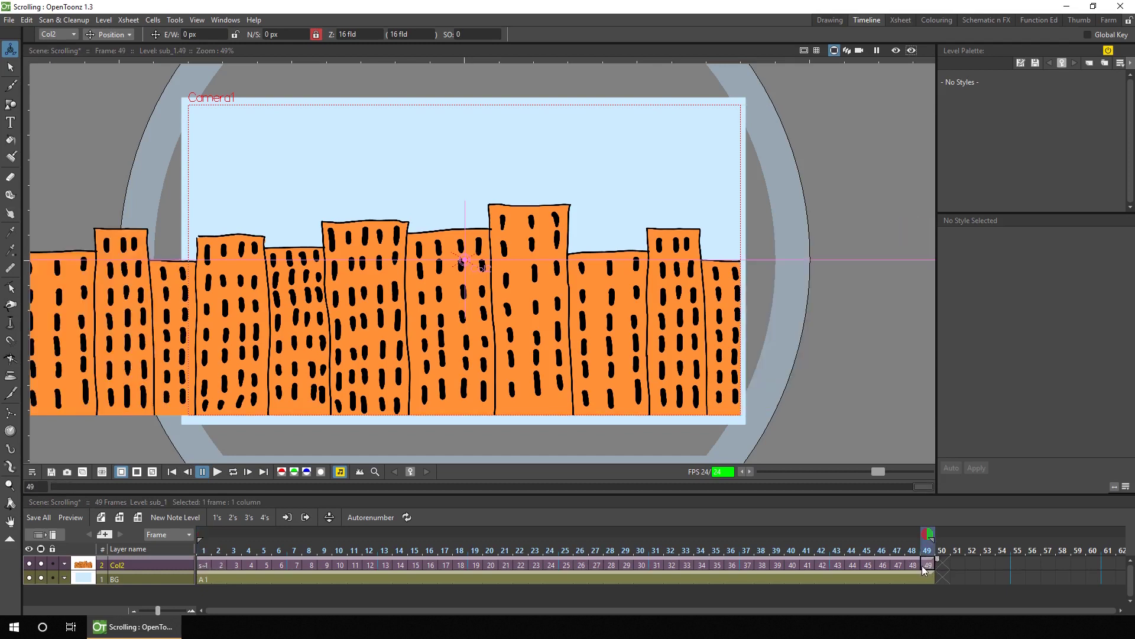
key("Delete")
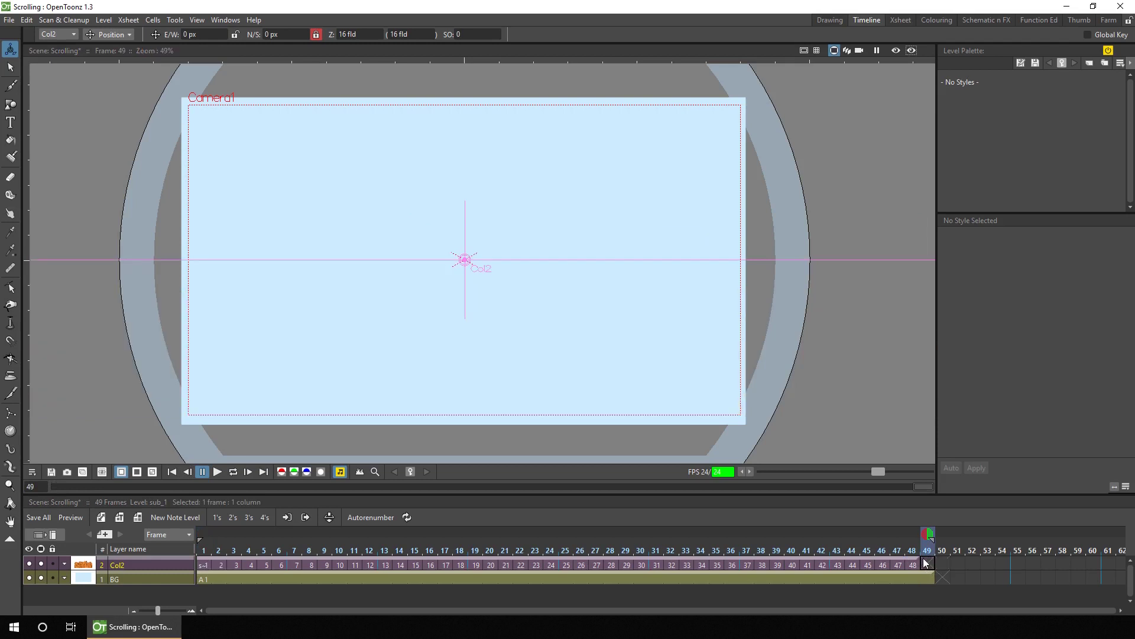
- Try pasting a copy of Col2's cells from frames 1 to 48 at frame 49, and undo the paste
left_click(909, 566)
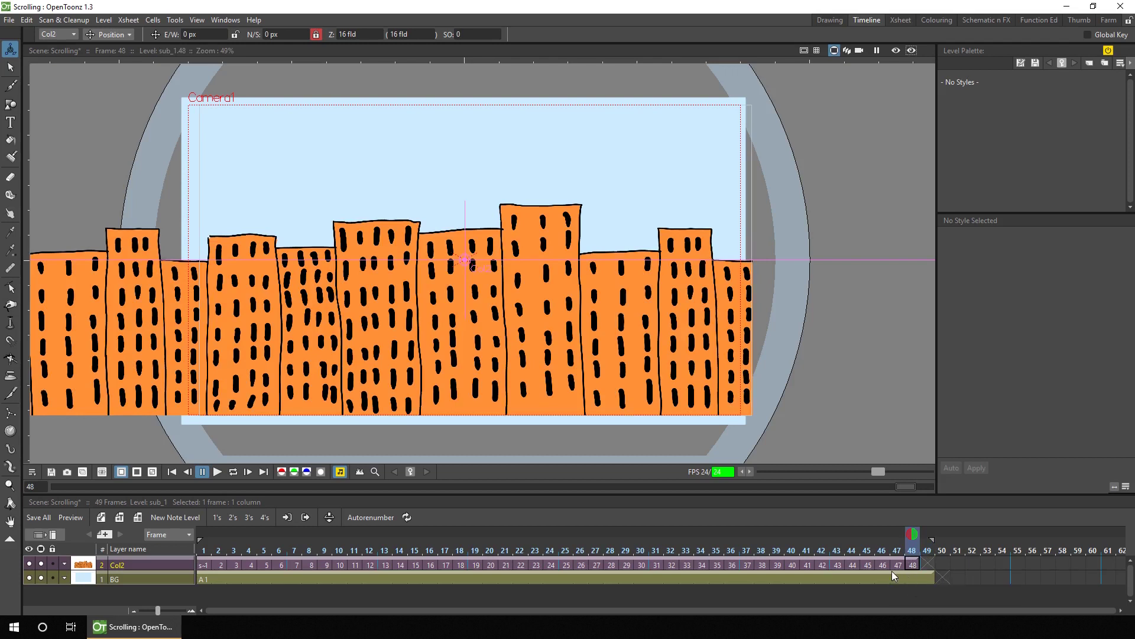
left_click(172, 471)
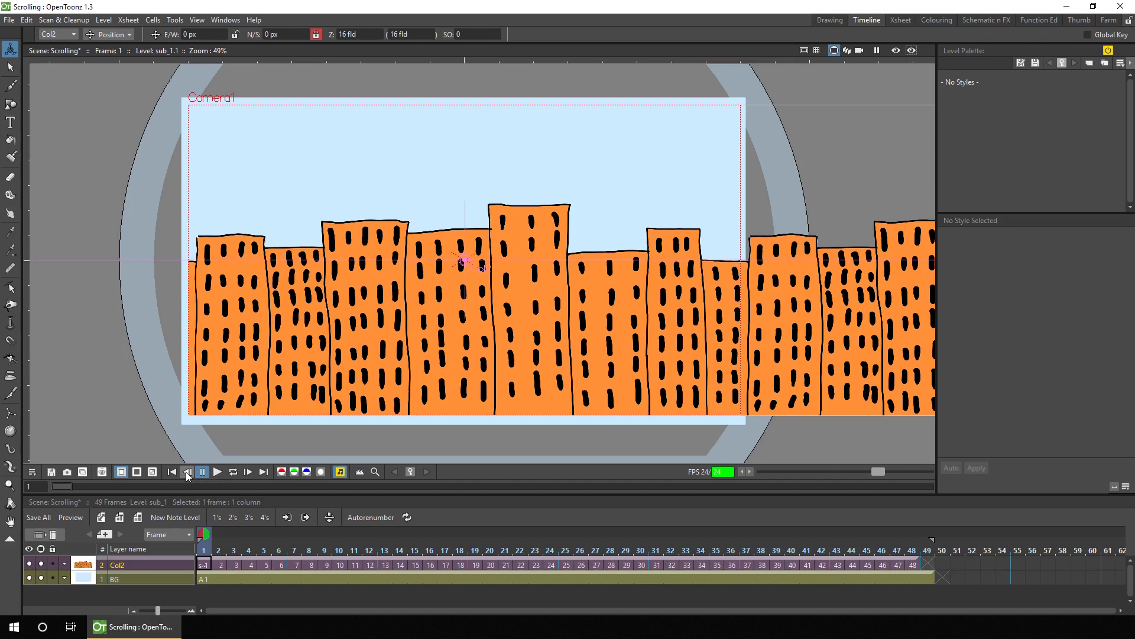
left_click(416, 563)
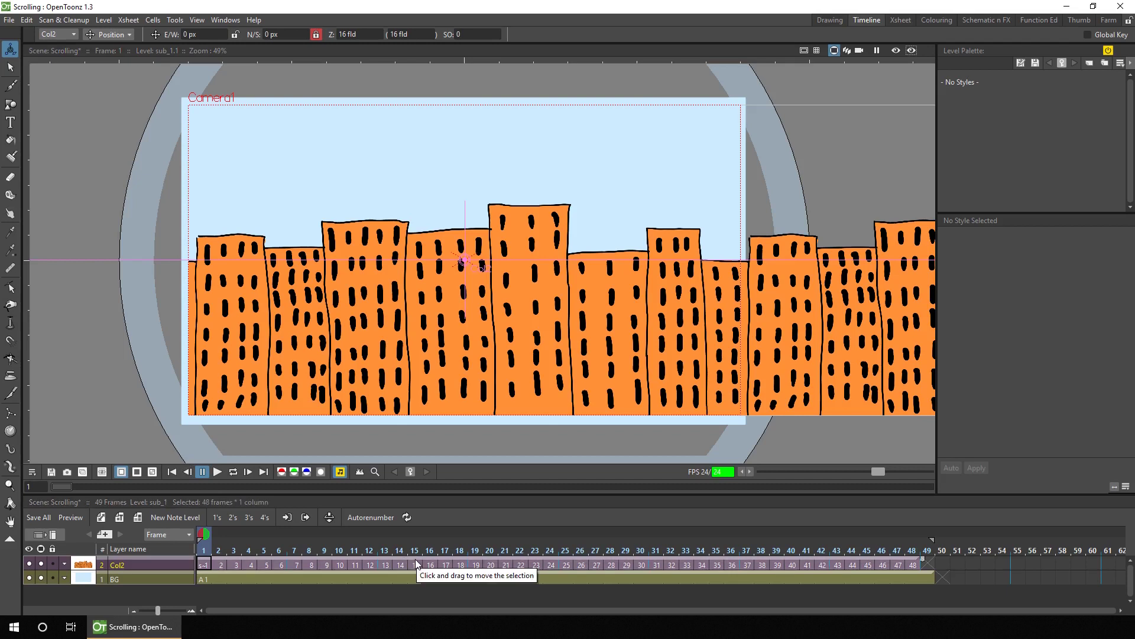
left_click(926, 567)
key("ctrl+v")
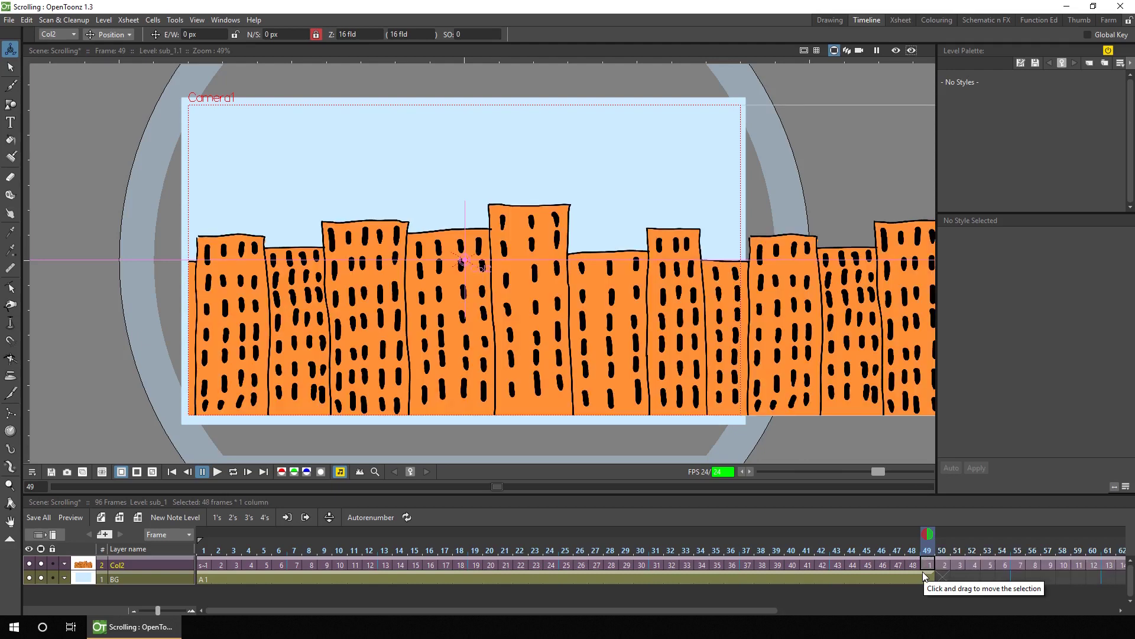
mouse_move(769, 540)
left_mouse_down()
mouse_move(1034, 539)
mouse_move(731, 540)
left_mouse_up()
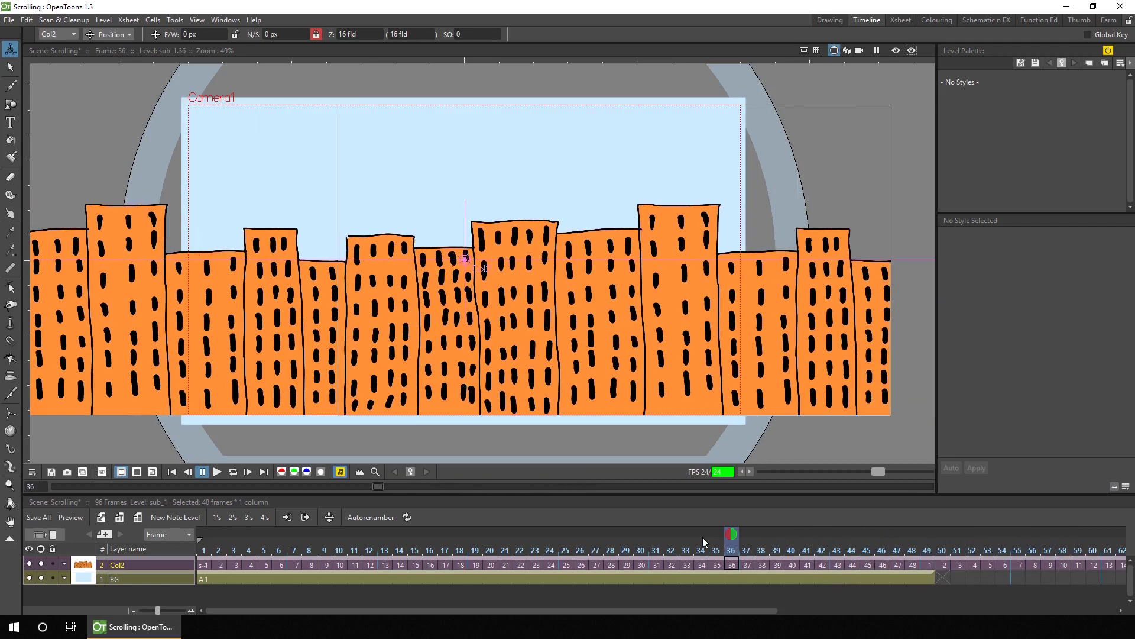
key("ctrl+z")
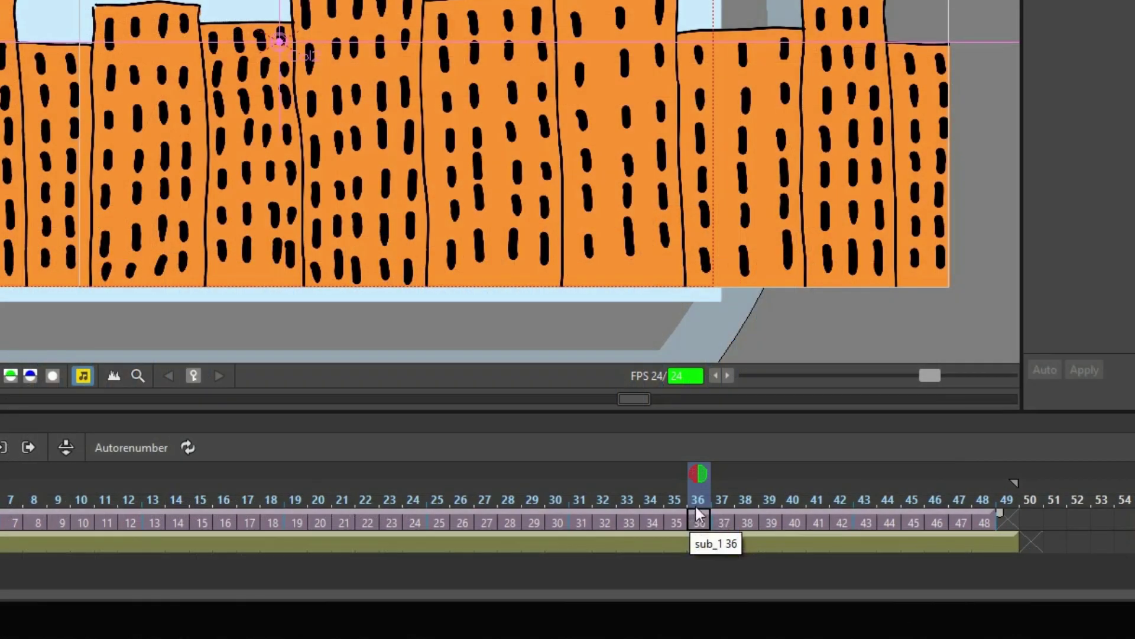
- Repeat Col2's selected 48-frame cycle up to frame 720
right_click(696, 522)
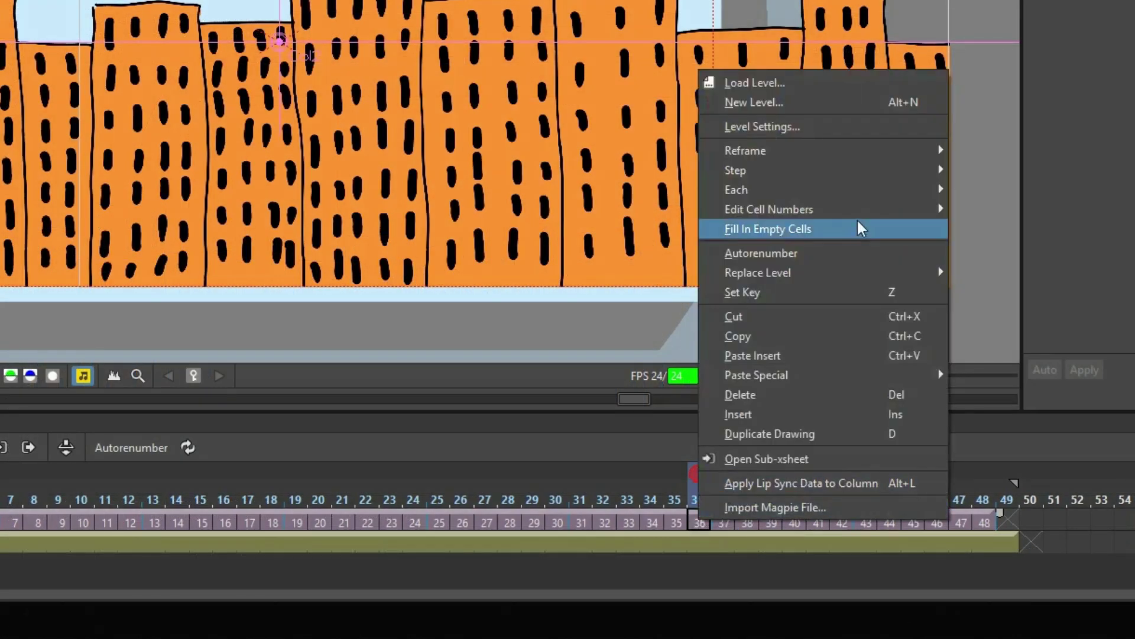
mouse_move(859, 213)
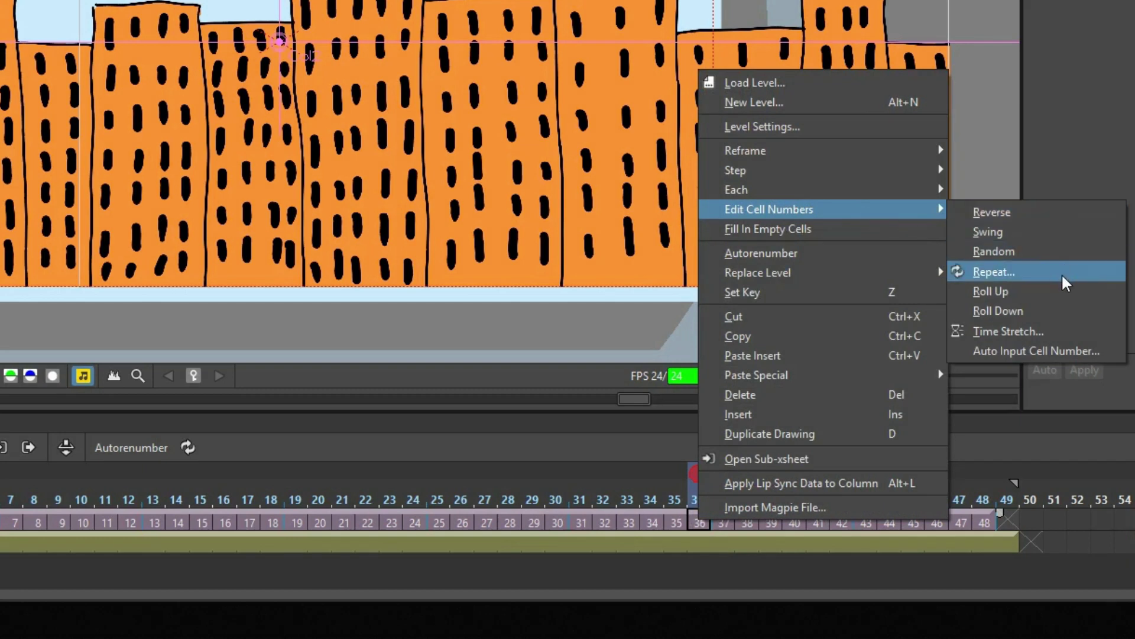
left_click(1023, 272)
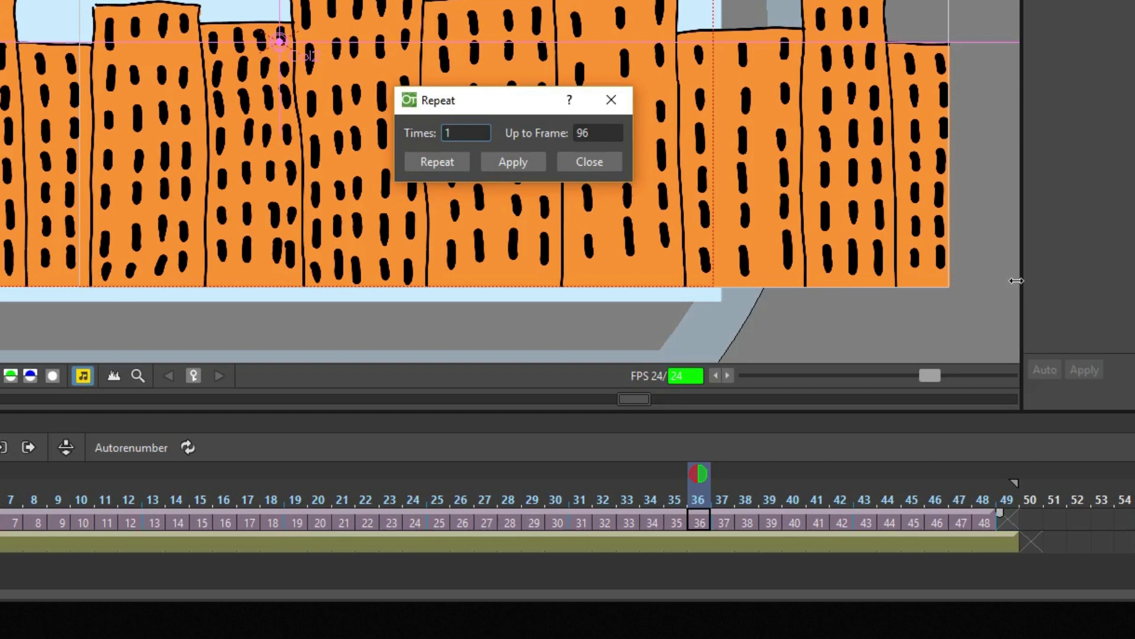
double_click(470, 135)
type("10")
key("Tab")
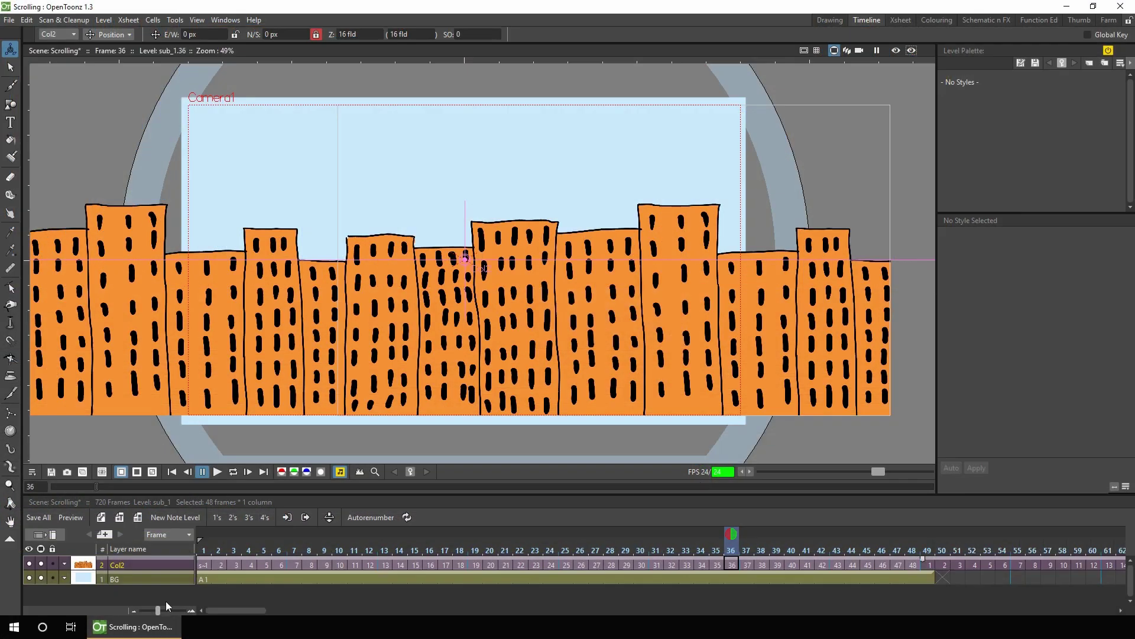
- Repeat the BG column's frame 49 cell up to frame 720
left_click_drag(158, 610, 114, 607)
left_click_drag(279, 612, 194, 615)
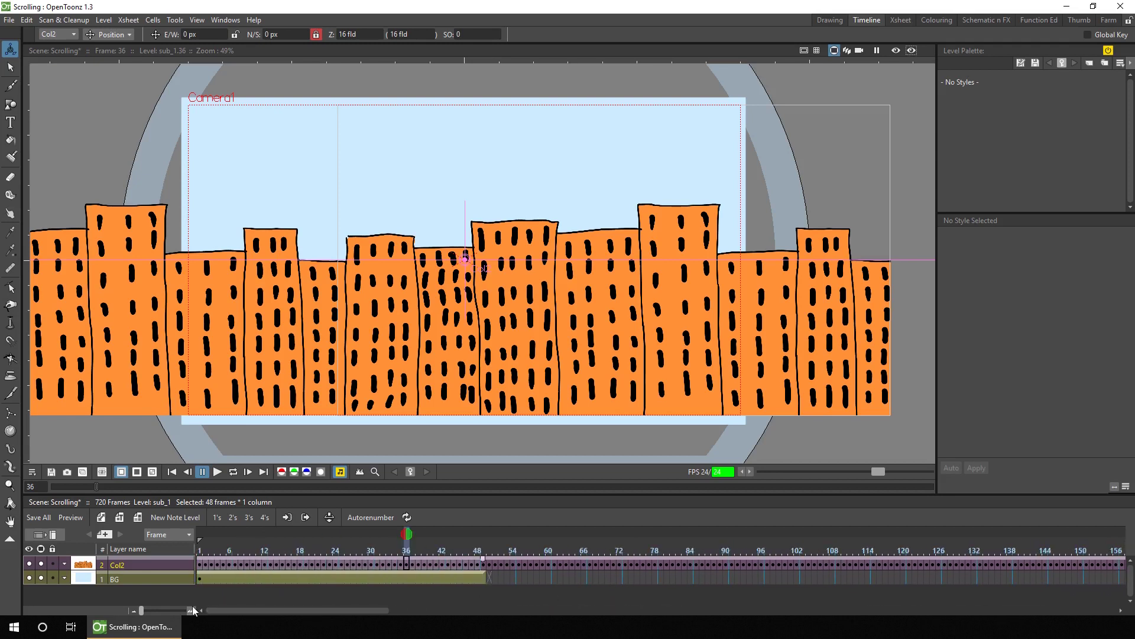
left_click(483, 577)
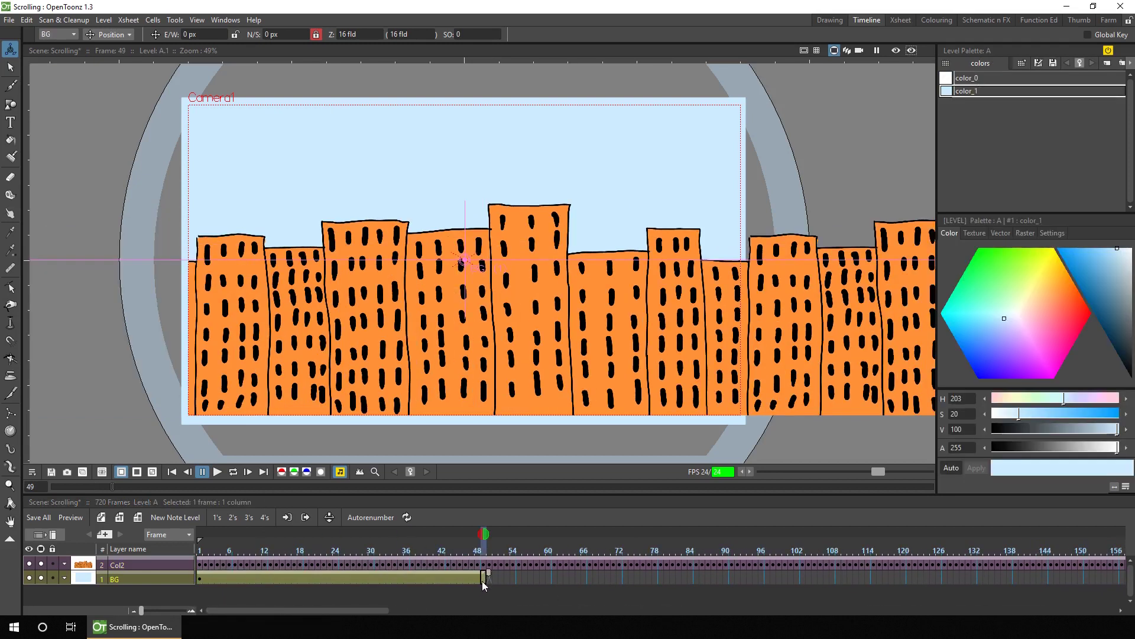
right_click(484, 577)
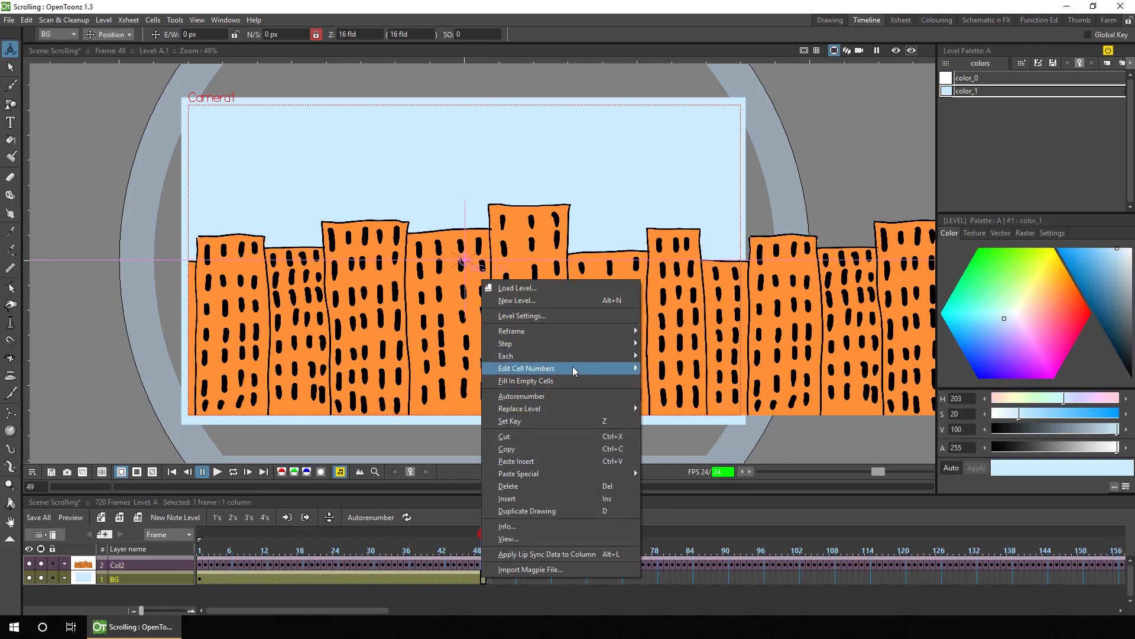
mouse_move(573, 368)
left_click(683, 414)
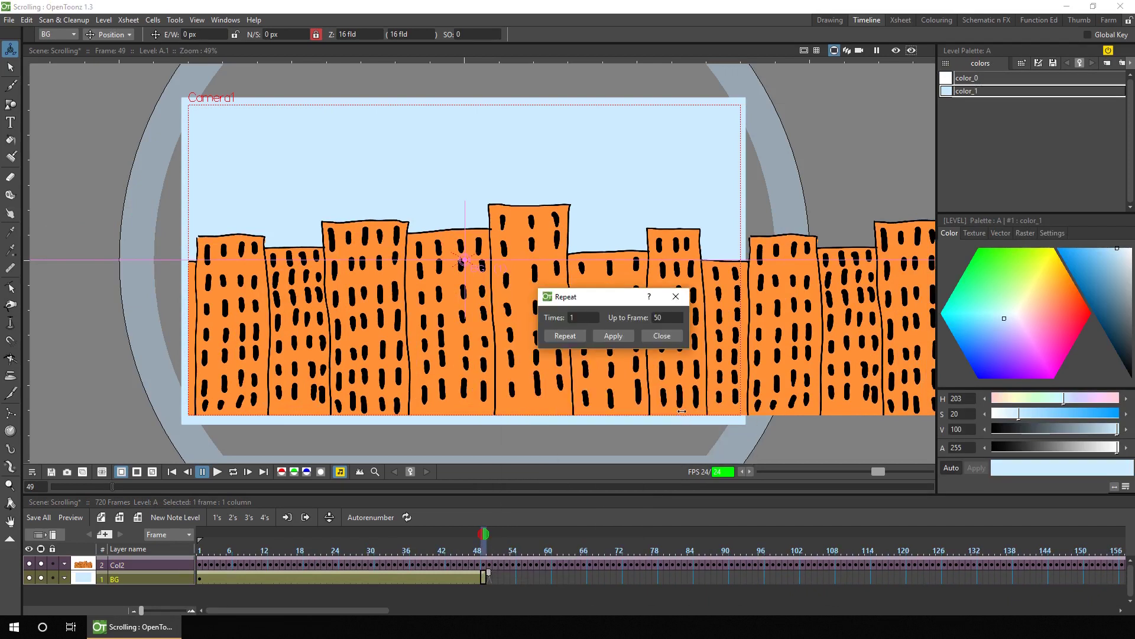
double_click(668, 314)
type("720")
left_click(565, 335)
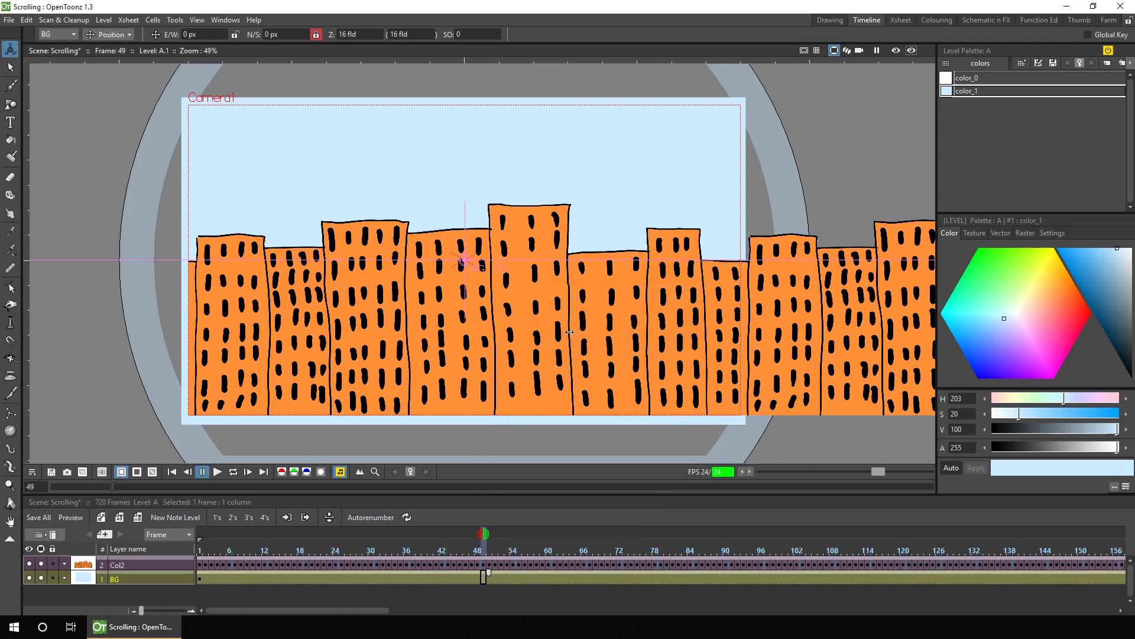
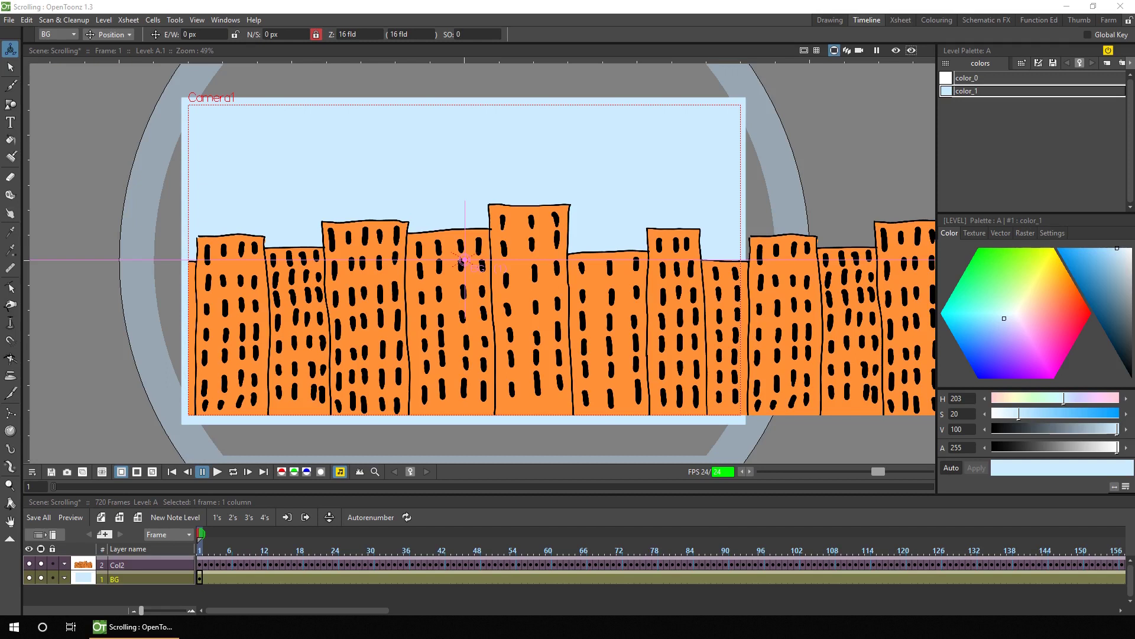
- Draw a black street lamp on a new level at frame 1 and fill its head with a new orange-yellow style
key("alt+n")
key("b")
left_click_drag(287, 376, 286, 414)
left_click_drag(290, 373, 308, 373)
left_click(1107, 63)
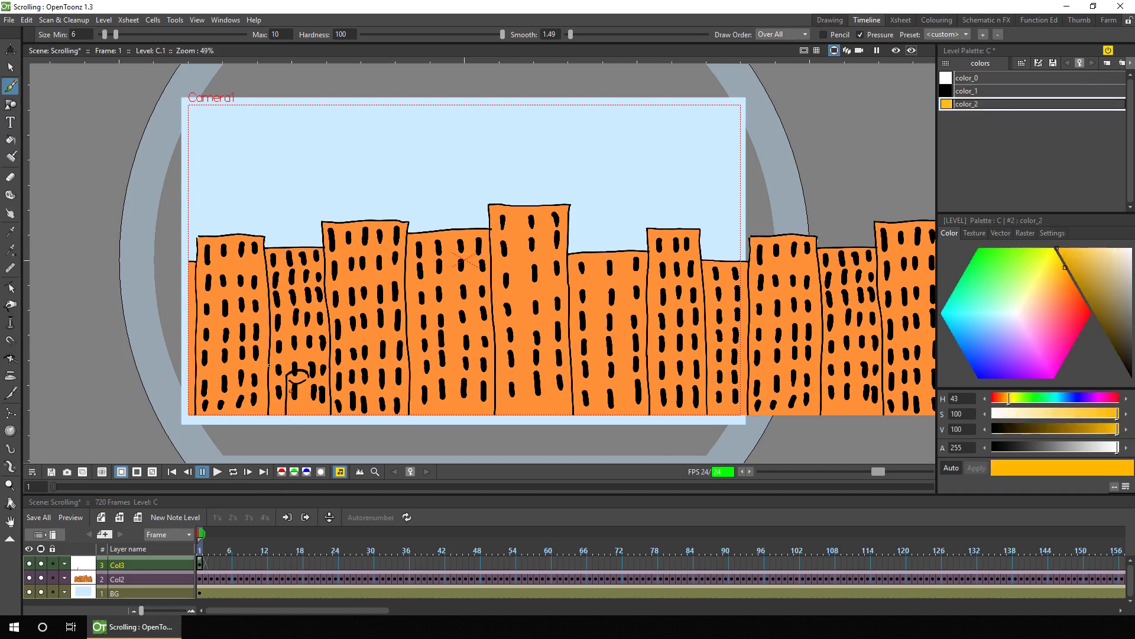
key("f")
left_click(298, 377)
- Paint a pale glow around the lamp post with a new style at saturation 31 and alpha 134
left_click(1012, 121)
left_click_drag(1117, 413, 1032, 413)
mouse_move(285, 384)
left_mouse_down()
mouse_move(309, 387)
mouse_move(273, 398)
left_mouse_up()
left_click_drag(1117, 447, 1058, 447)
- Duplicate the street lamp with its glow and place the copy in front of the building just right of the tallest one
key("s")
left_click_drag(266, 363, 331, 414)
key("ctrl+c")
key("ctrl+v")
left_click_drag(299, 390, 613, 391)
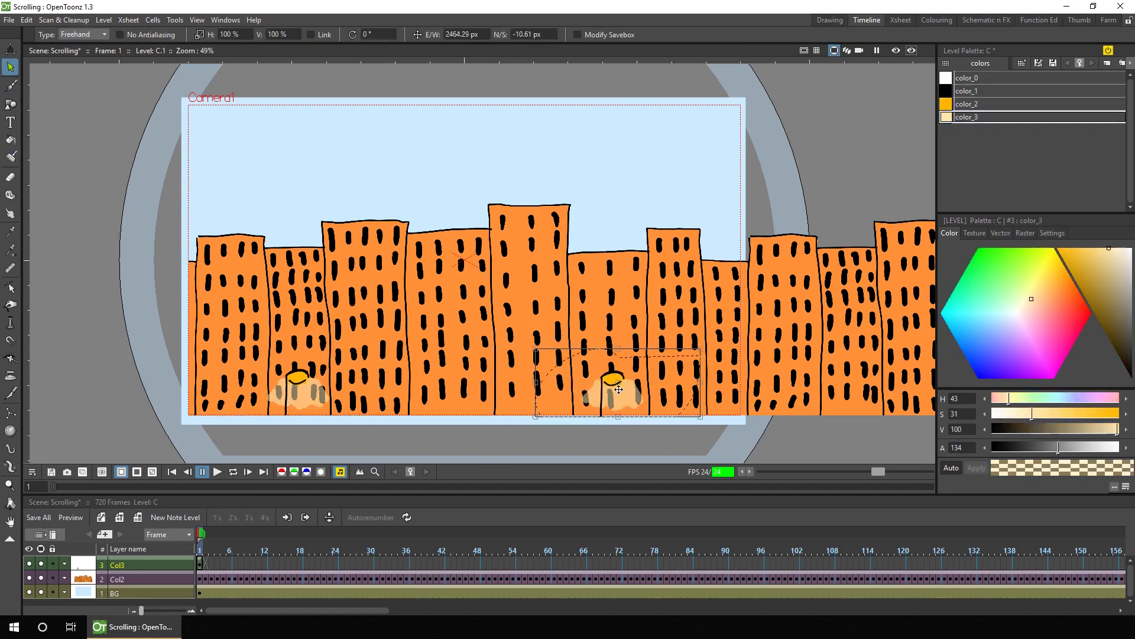
- Extend the lamp drawing to frame 97 and keyframe its E/W position at 1920 px on frame 1, 0 px on frame 49 and -1920 px on frame 97
left_click_drag(204, 565, 768, 565)
key("a")
left_click(482, 564)
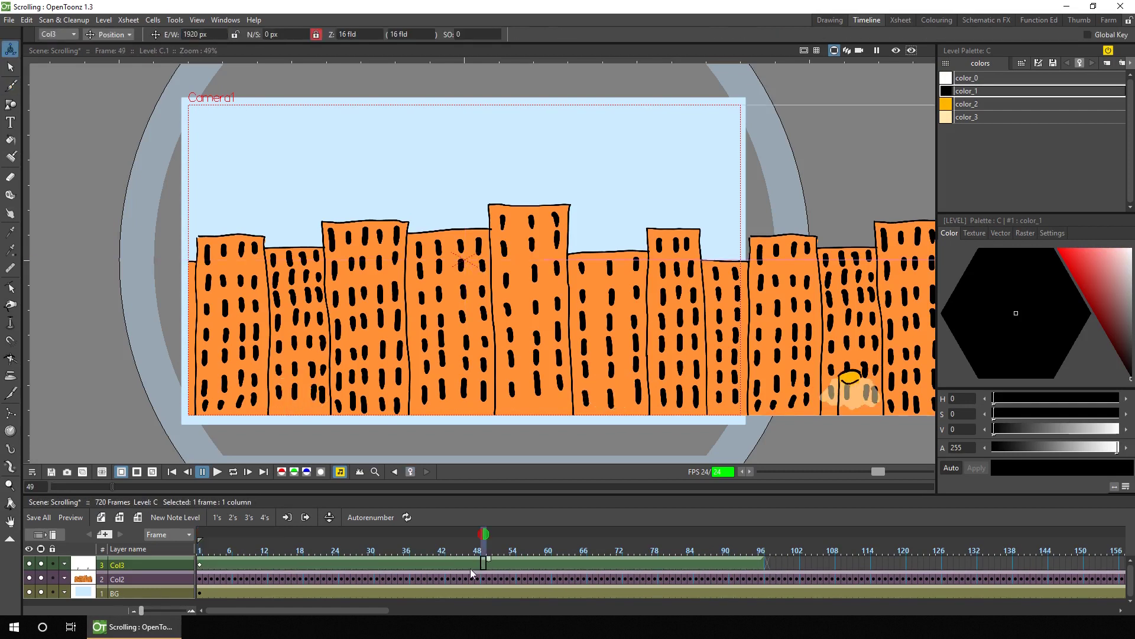
left_click(768, 565)
left_click(211, 34)
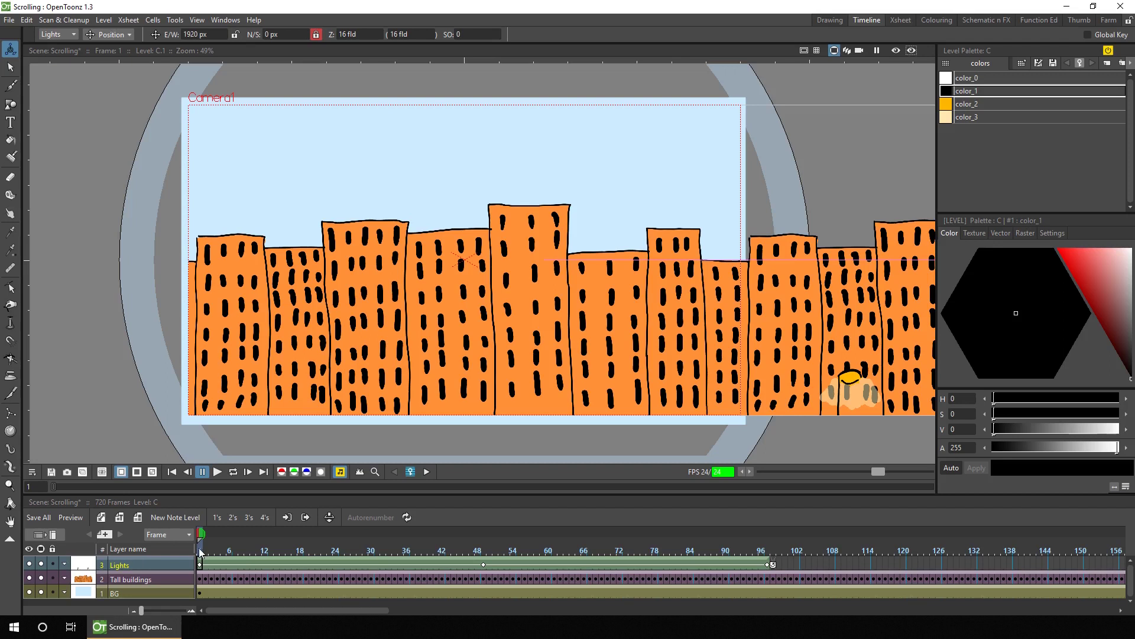
- Scrub through the Lights animation and check its E/W positions at frames 1, 49 and 97
left_click_drag(201, 552, 767, 550)
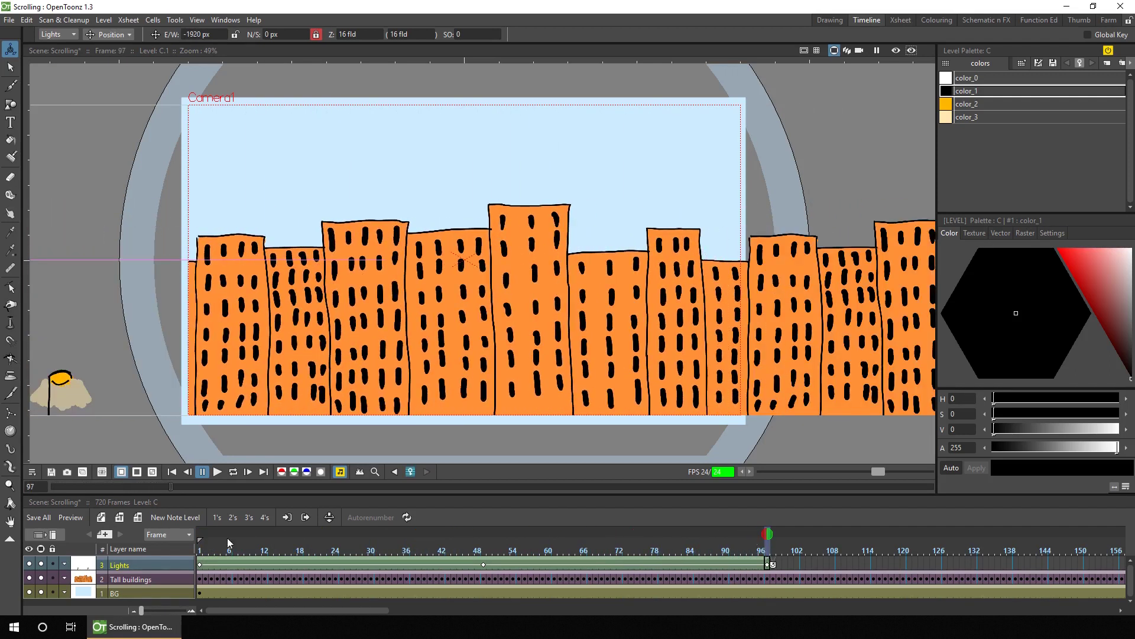
left_click(201, 553)
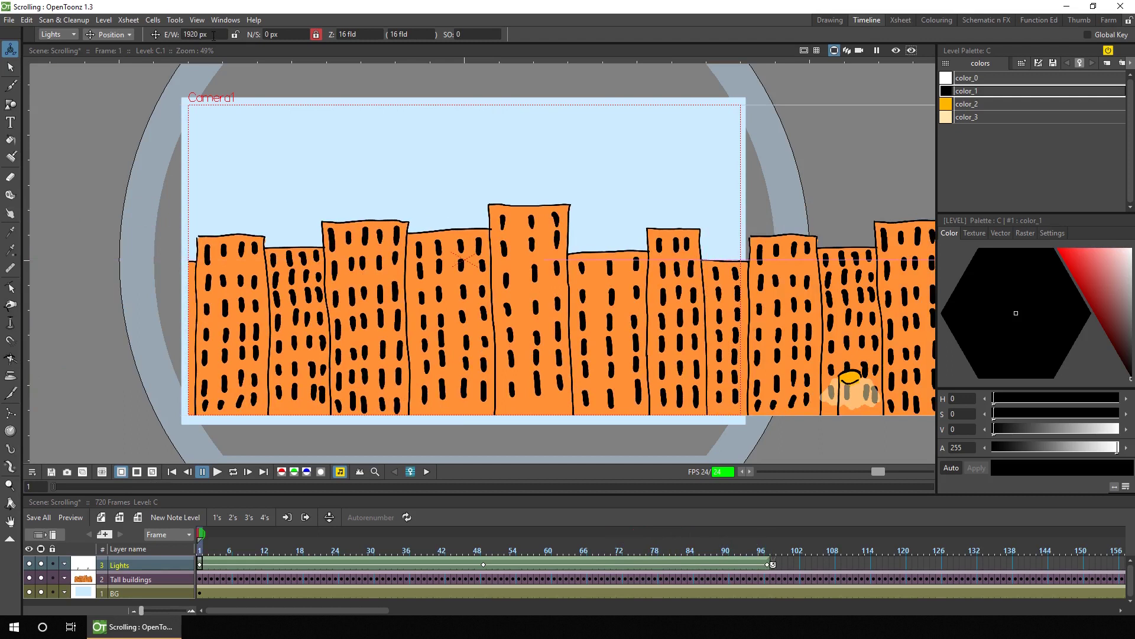
left_click(483, 555)
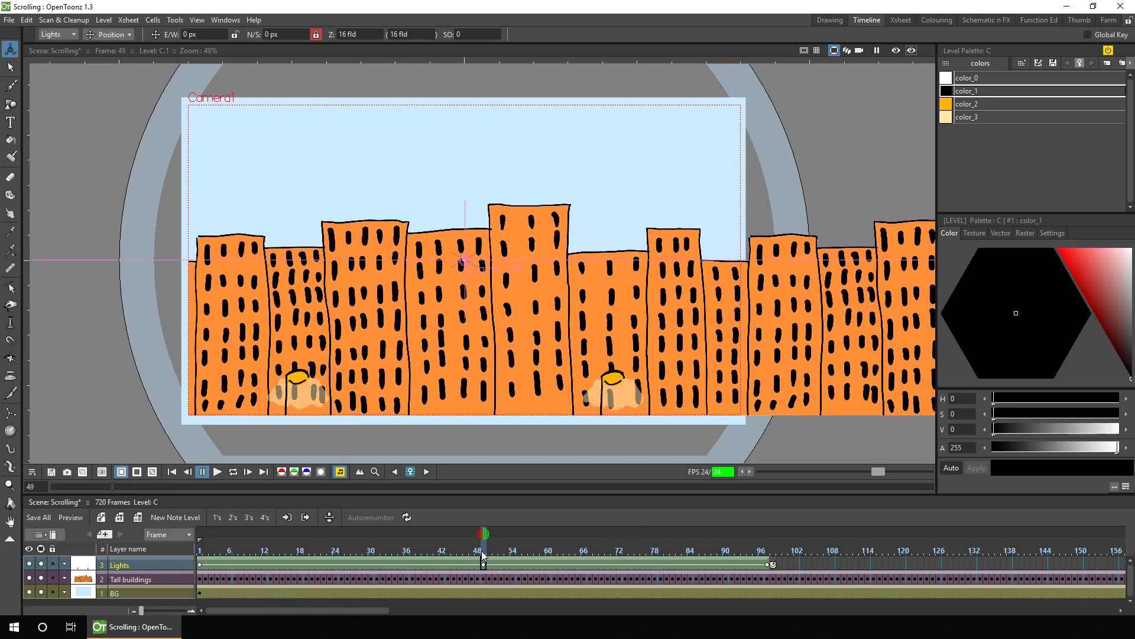
left_click(763, 554)
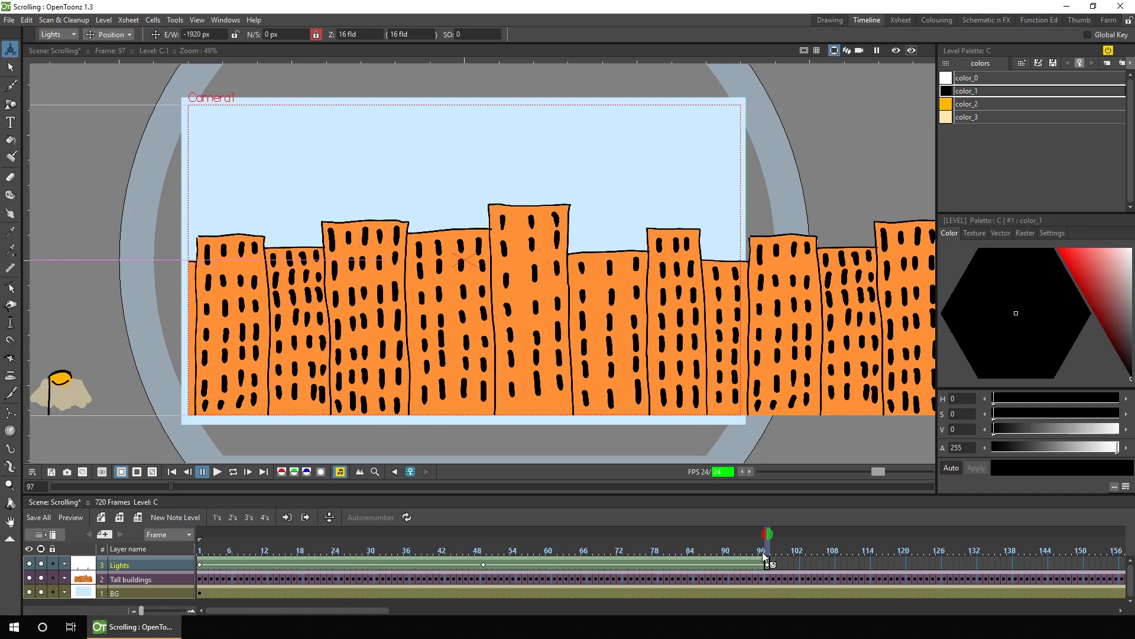
mouse_move(200, 552)
left_mouse_down()
mouse_move(373, 547)
mouse_move(200, 547)
left_mouse_up()
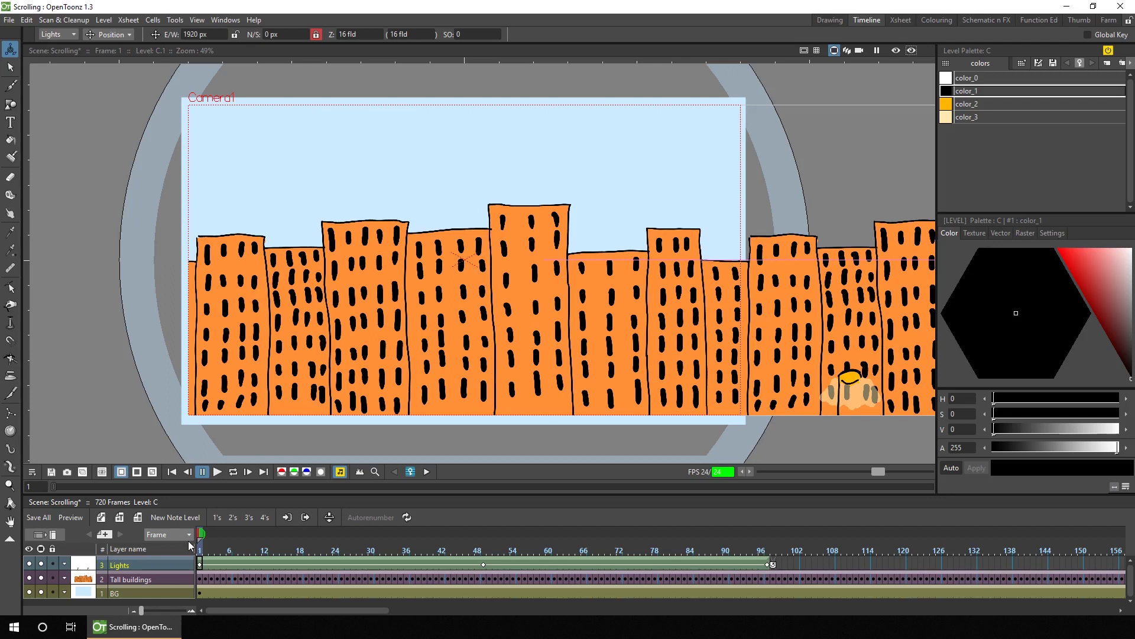
- Collapse the Lights column into a sub-xsheet, including the relevant pegbars
right_click(140, 562)
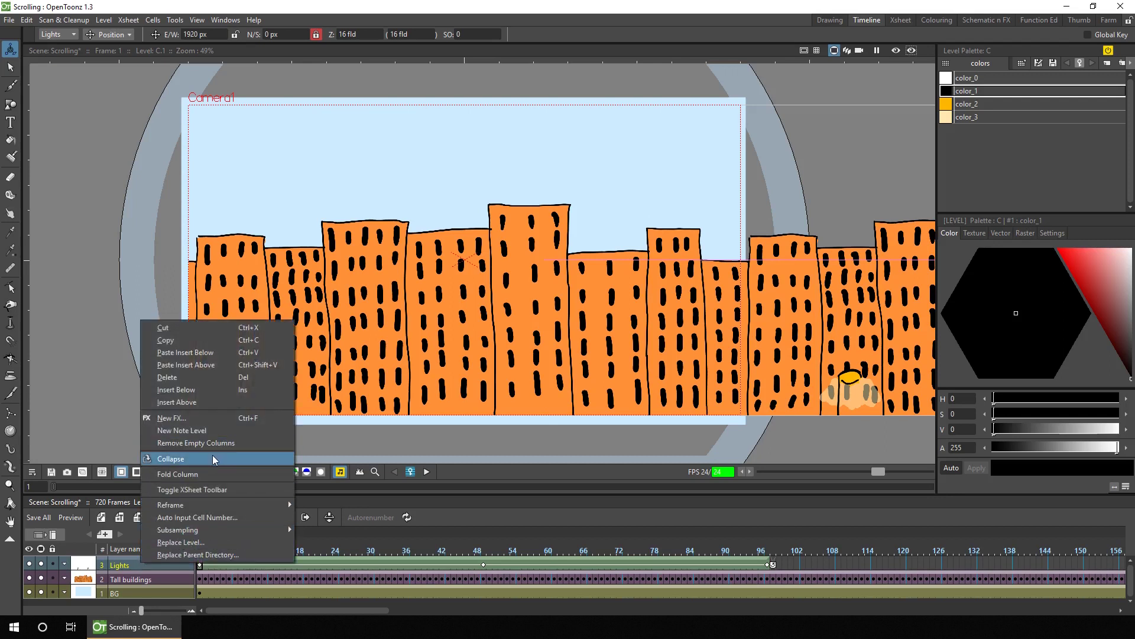
left_click(212, 458)
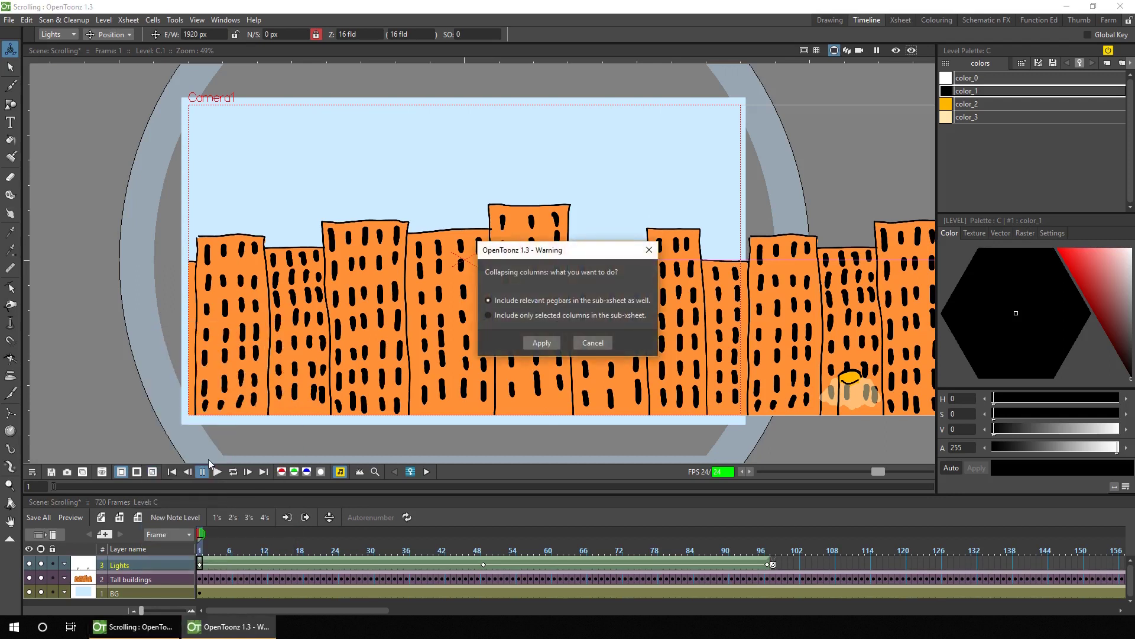
left_click(540, 343)
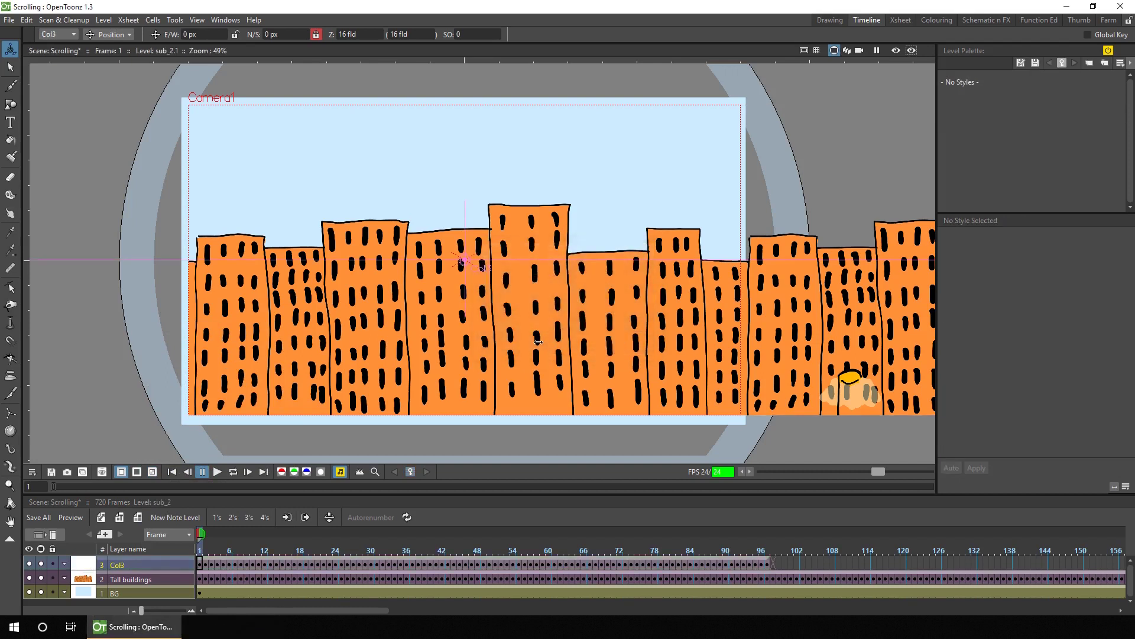
left_click_drag(141, 610, 159, 611)
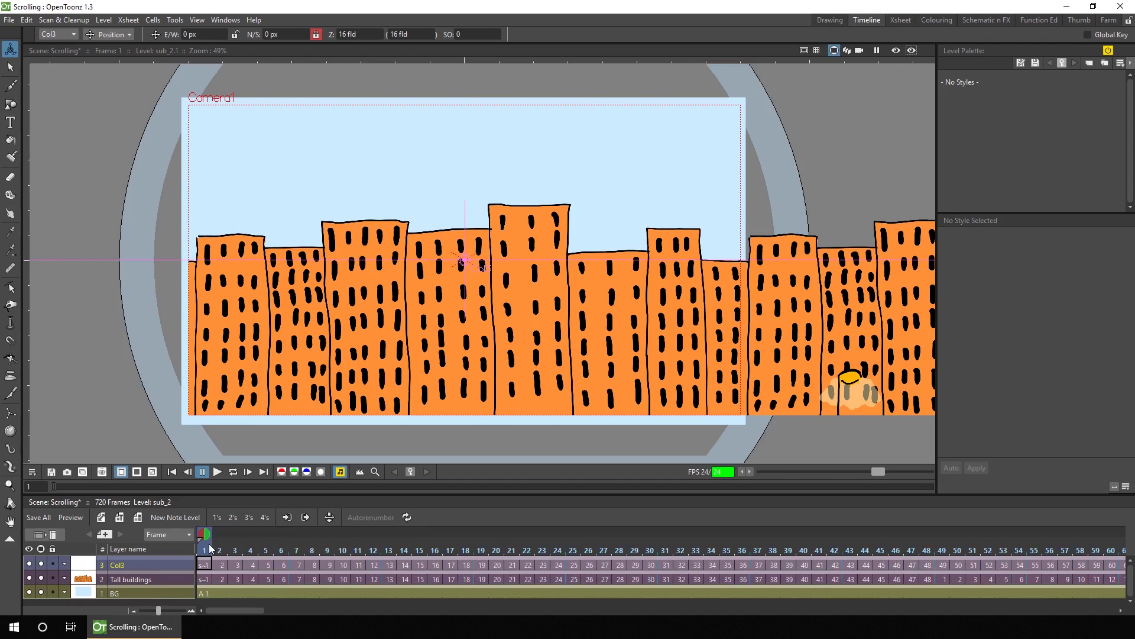
- Clear frames 1 to 7 of Col3 so the lights cycle begins at frame 8
left_click(220, 550)
left_click_drag(222, 549, 313, 554)
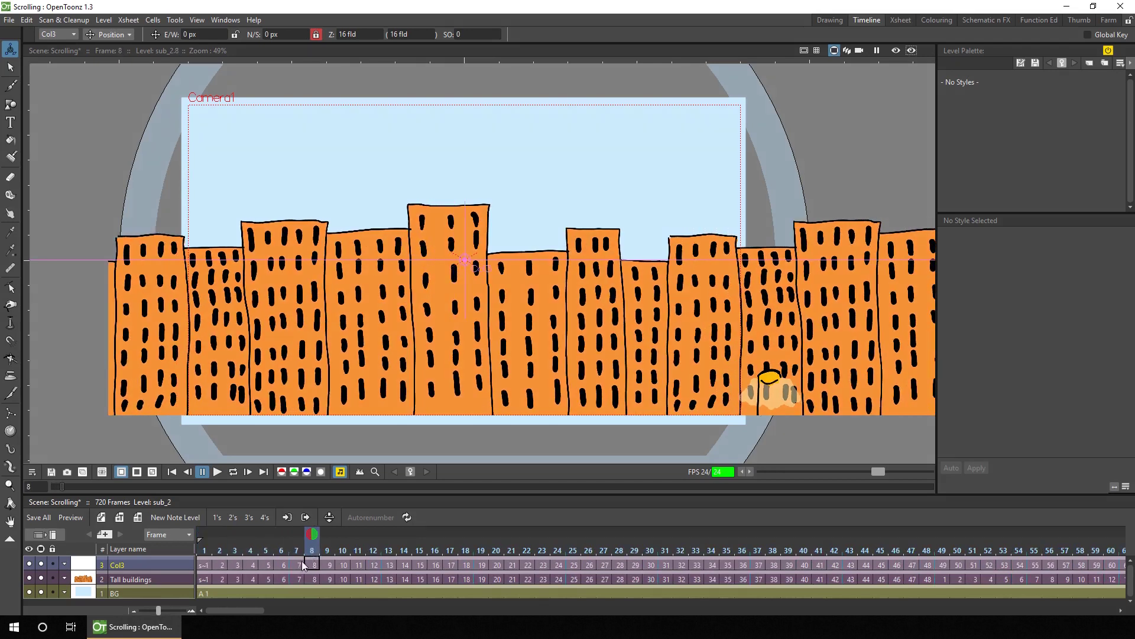
left_click(300, 564)
left_click_drag(231, 562, 201, 562)
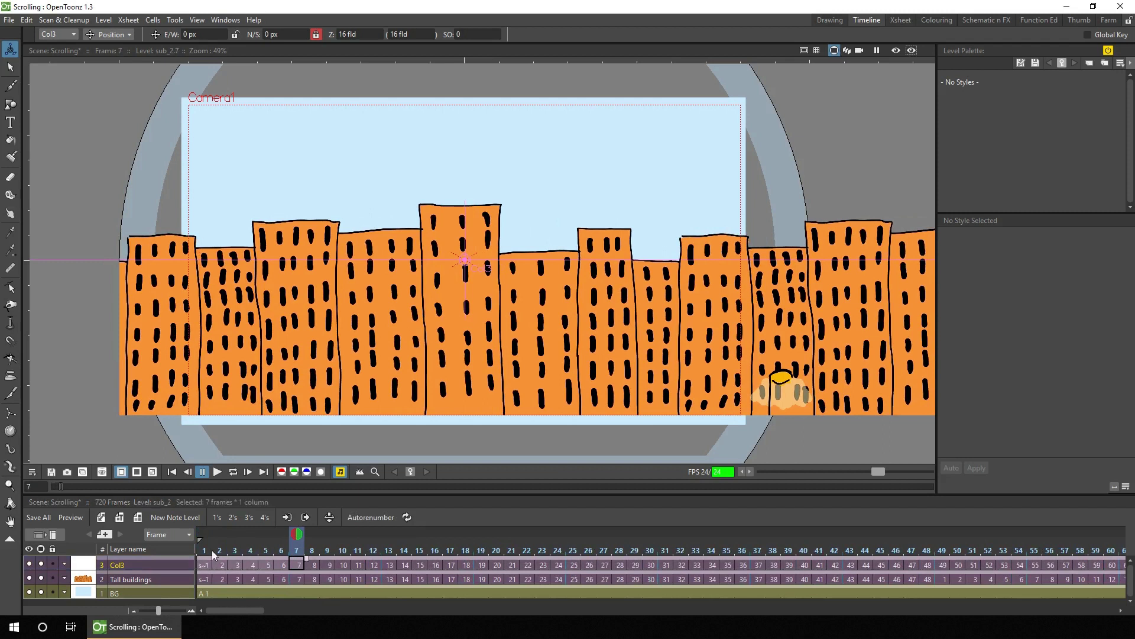
key("Delete")
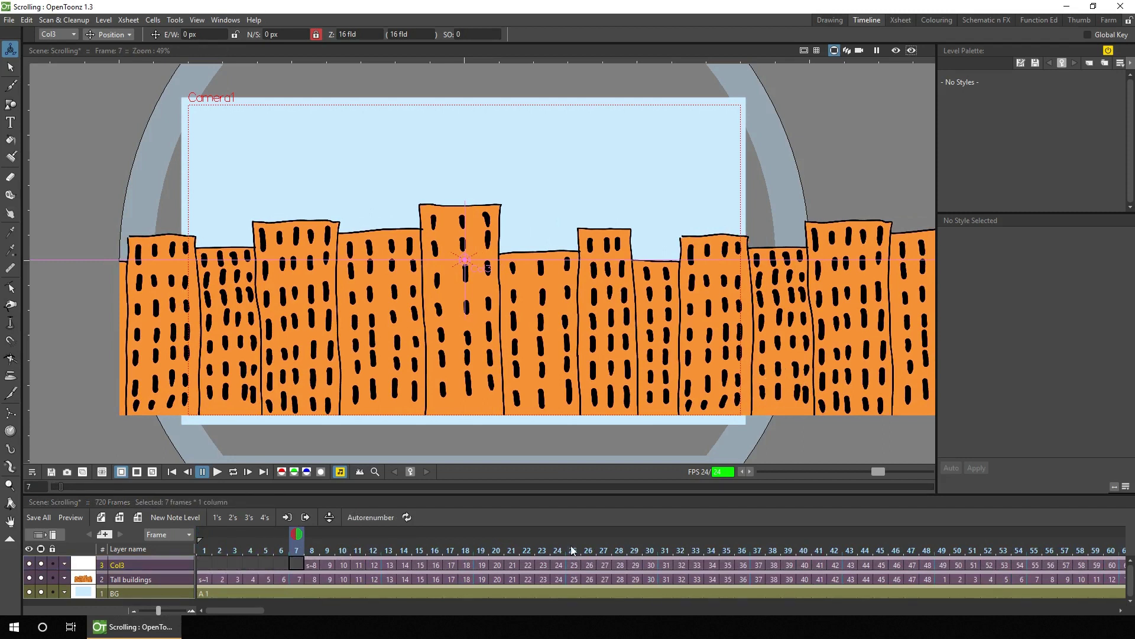
- Clear frames 89 to 97 of Col3 and scrub through the trimmed lights cycle from frame 8 to its end
left_click(743, 550)
left_click_drag(765, 542, 1018, 538)
scroll(362, 555, "down", 10)
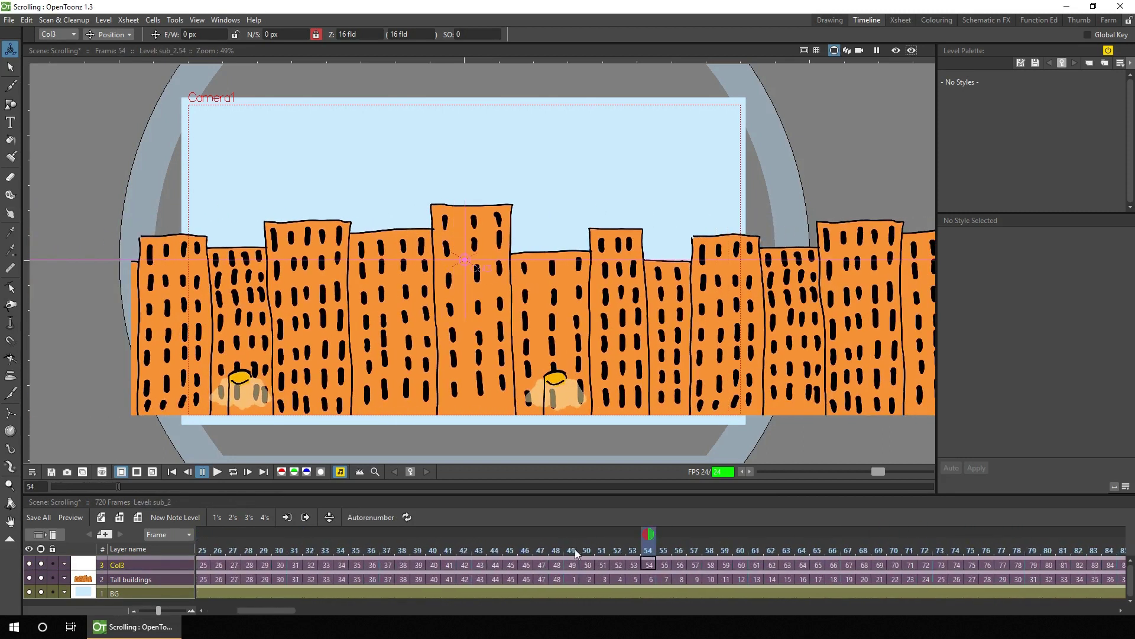
mouse_move(424, 535)
left_mouse_down()
mouse_move(854, 535)
mouse_move(896, 538)
mouse_move(903, 564)
mouse_move(1018, 561)
left_mouse_up()
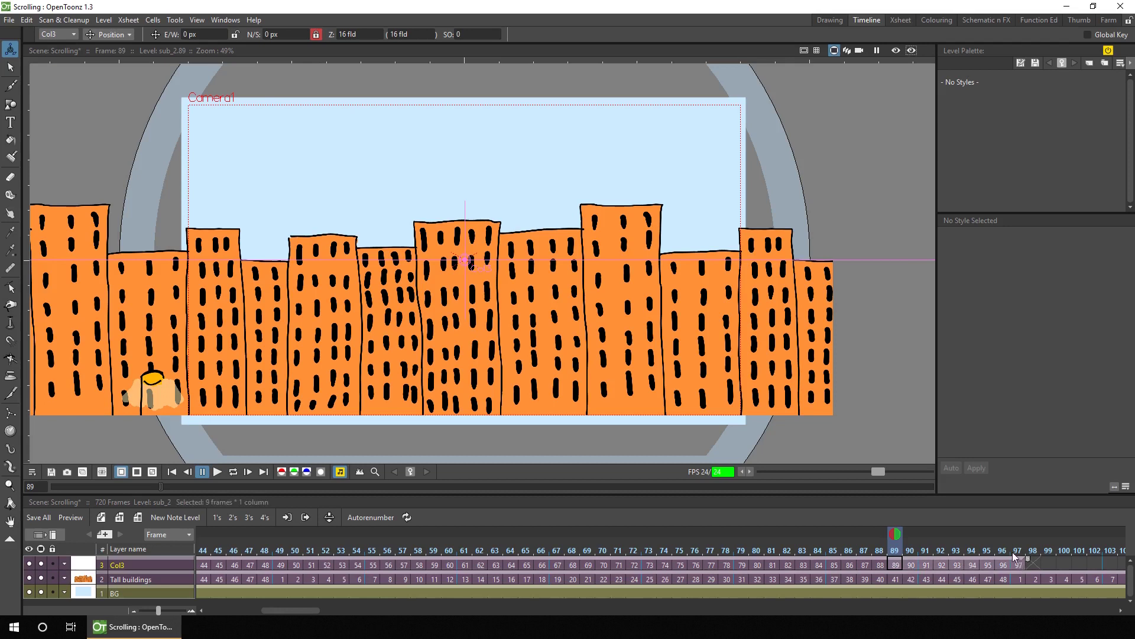
key("Delete")
left_click_drag(159, 610, 157, 612)
left_click_drag(278, 612, 239, 610)
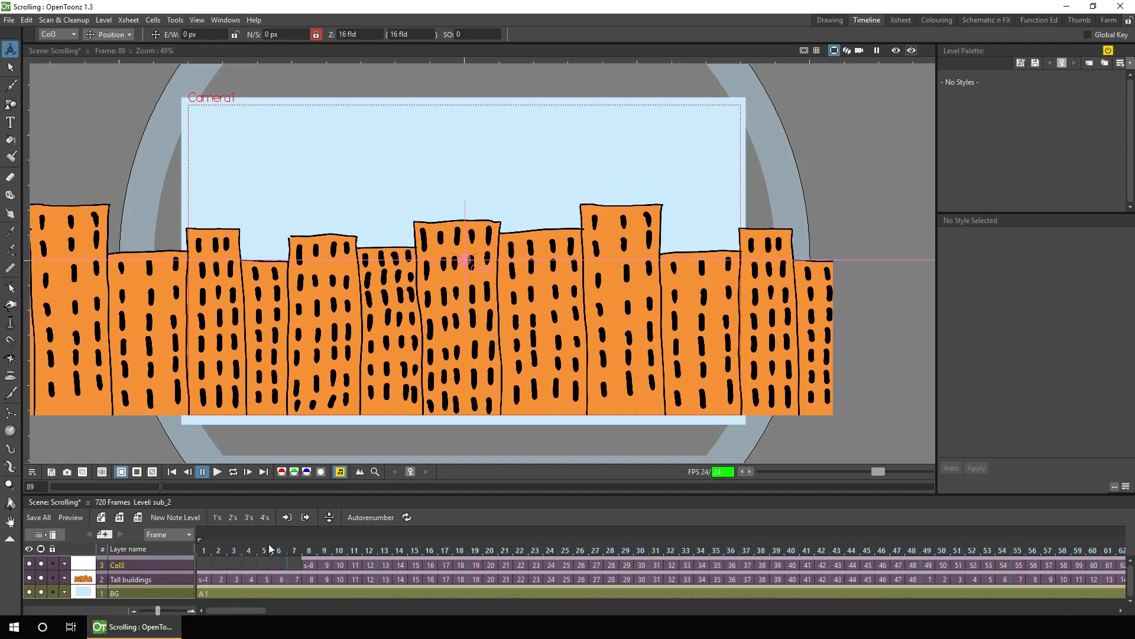
left_click(308, 552)
left_click_drag(308, 554, 1133, 545)
- Copy the lights cycle on frames 8 to 88 of Col3 and paste it at frame 151
left_click_drag(286, 609, 148, 608)
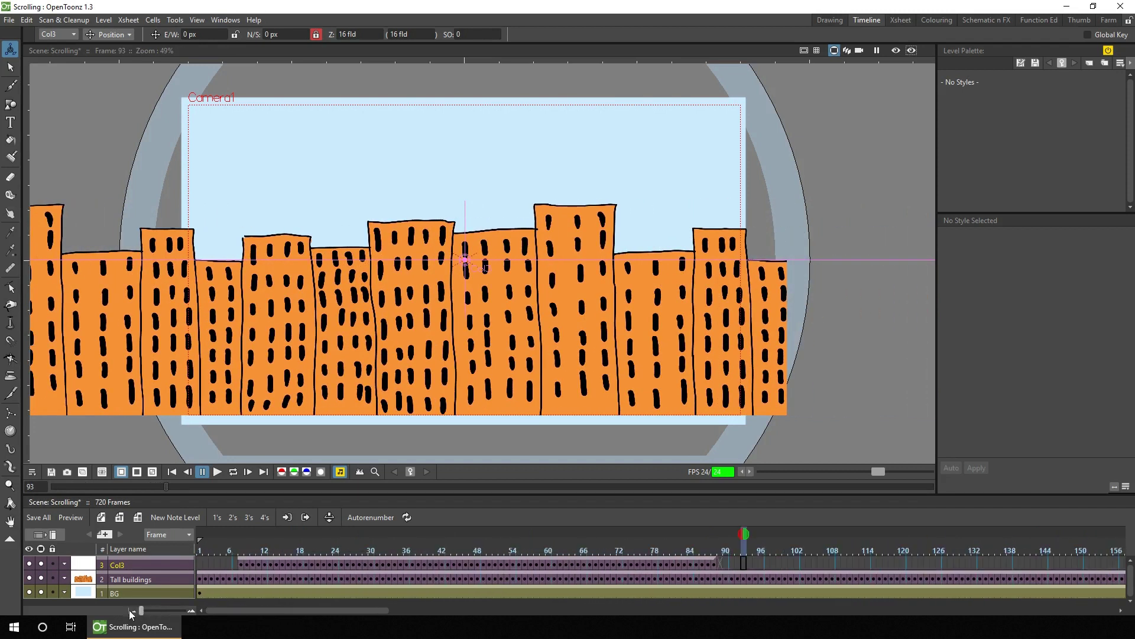
left_click(328, 562)
left_click(239, 563)
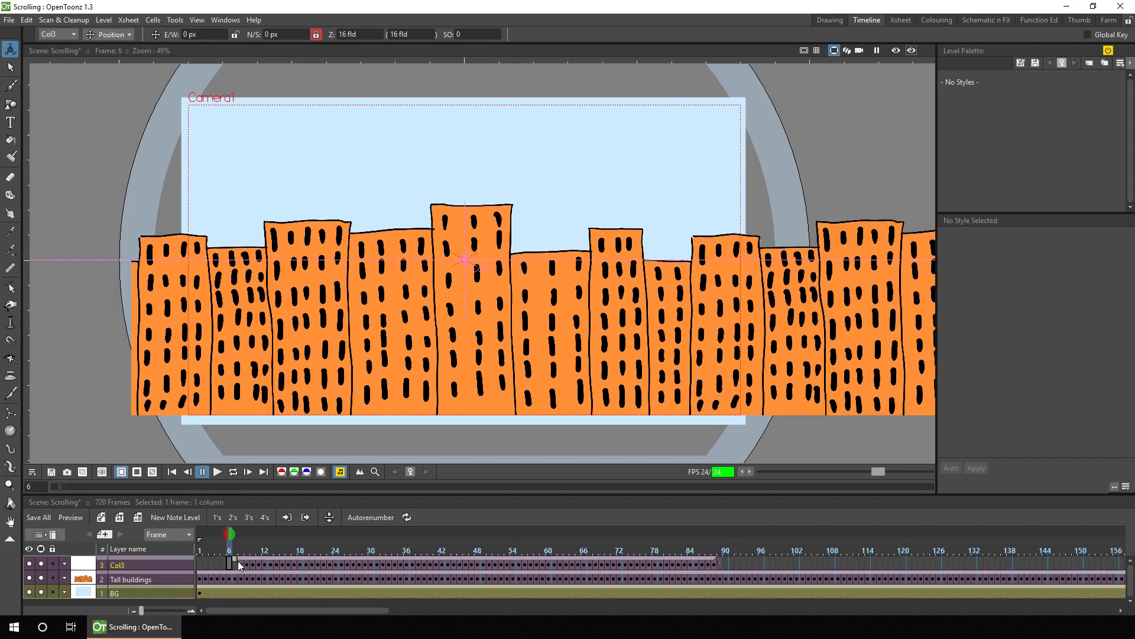
left_click_drag(240, 562, 717, 567)
scroll(839, 567, "right", 5)
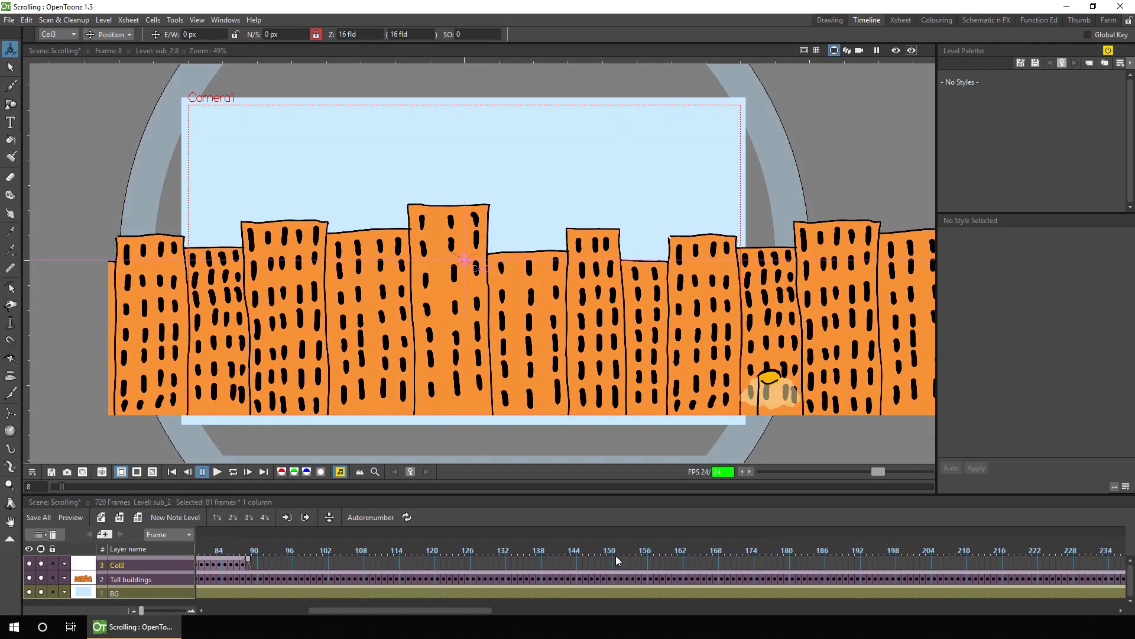
left_click(614, 566)
key("ctrl+v")
scroll(1052, 568, "right", 10)
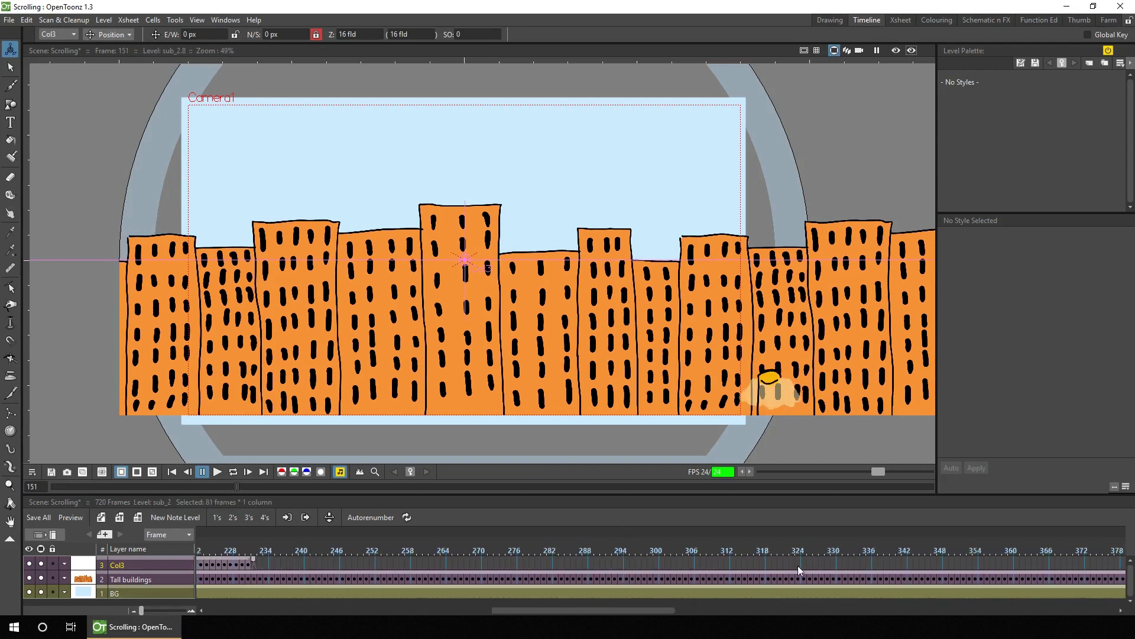
- Paste the lights cycle two more times further along the same column and play the scene from the start
left_click(461, 563)
key("ctrl+v")
scroll(503, 563, "right", 10)
left_click(548, 563)
key("ctrl+v")
scroll(676, 570, "right", 8)
left_click(172, 471)
left_click(217, 471)
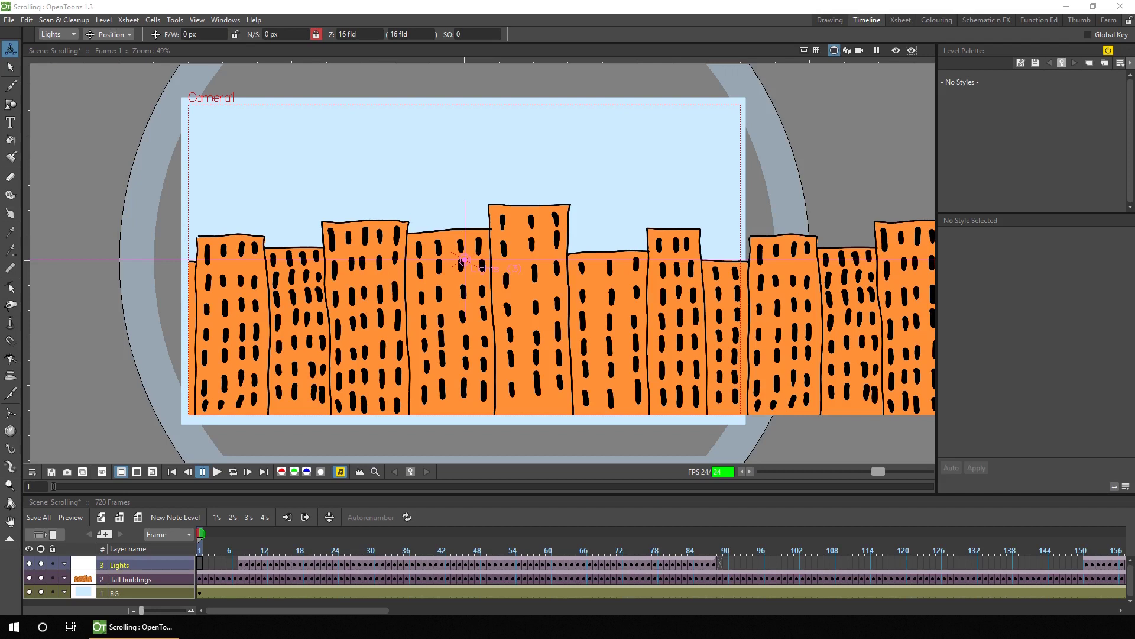
- Open the Tall buildings sub-xsheet, inspect the E/W position of Col1 on frame 2, and return to the main xsheet
left_click_drag(141, 609, 160, 611)
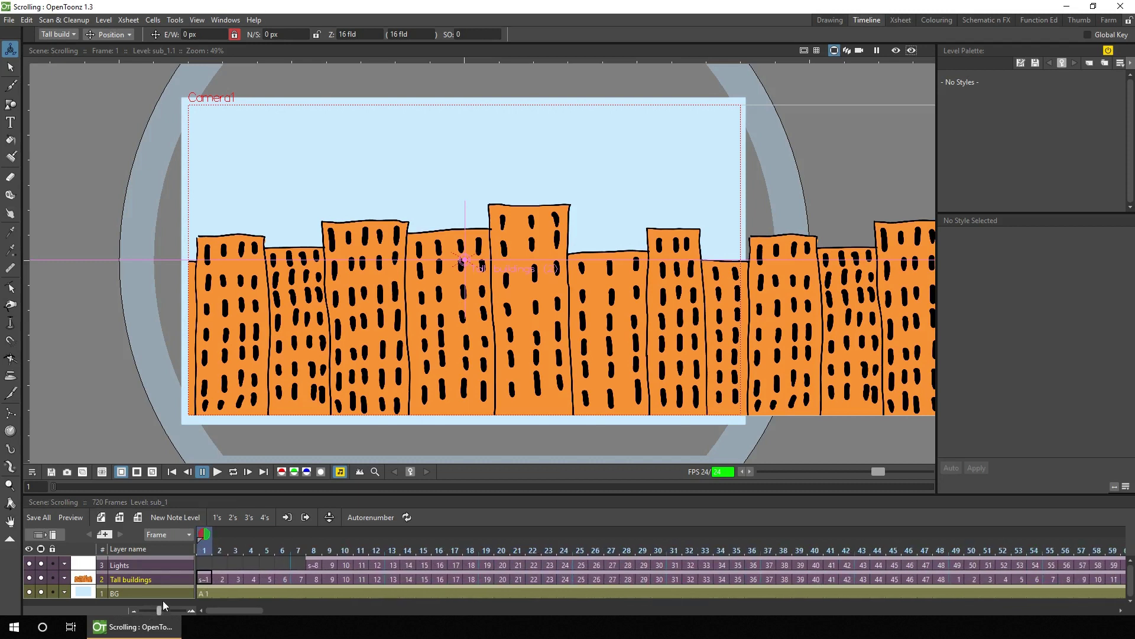
left_click(287, 517)
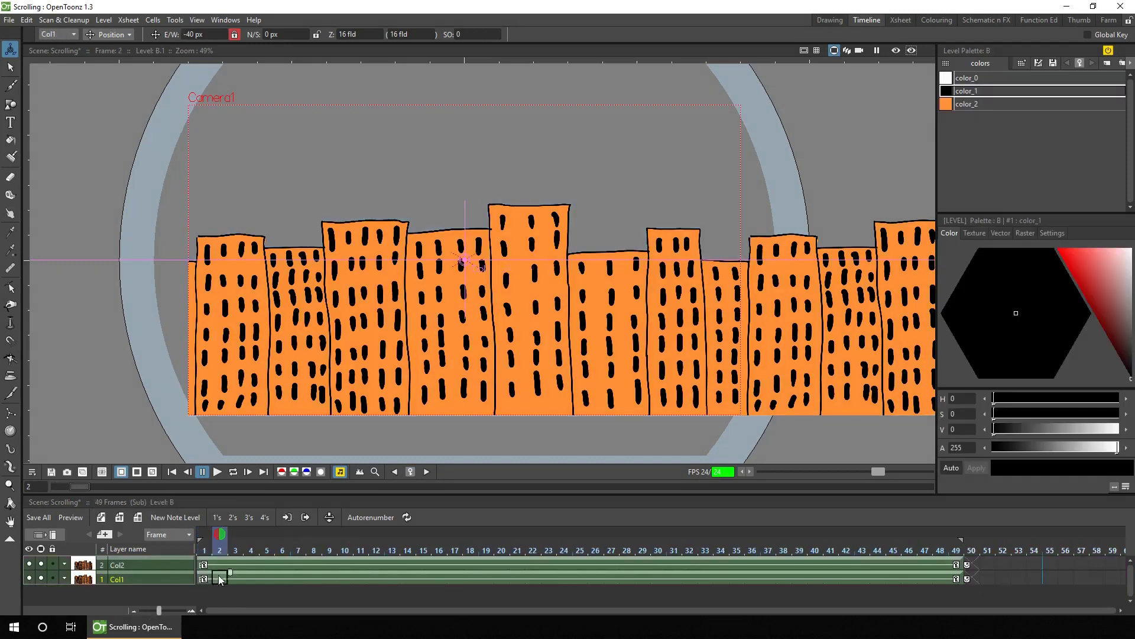
left_click(220, 579)
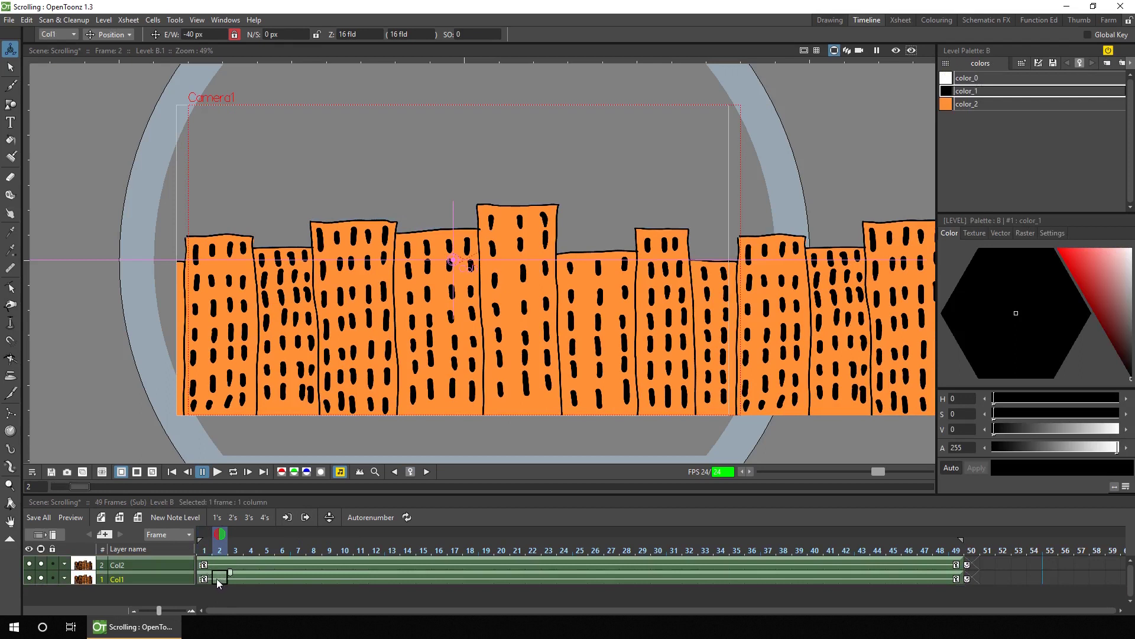
left_click(305, 517)
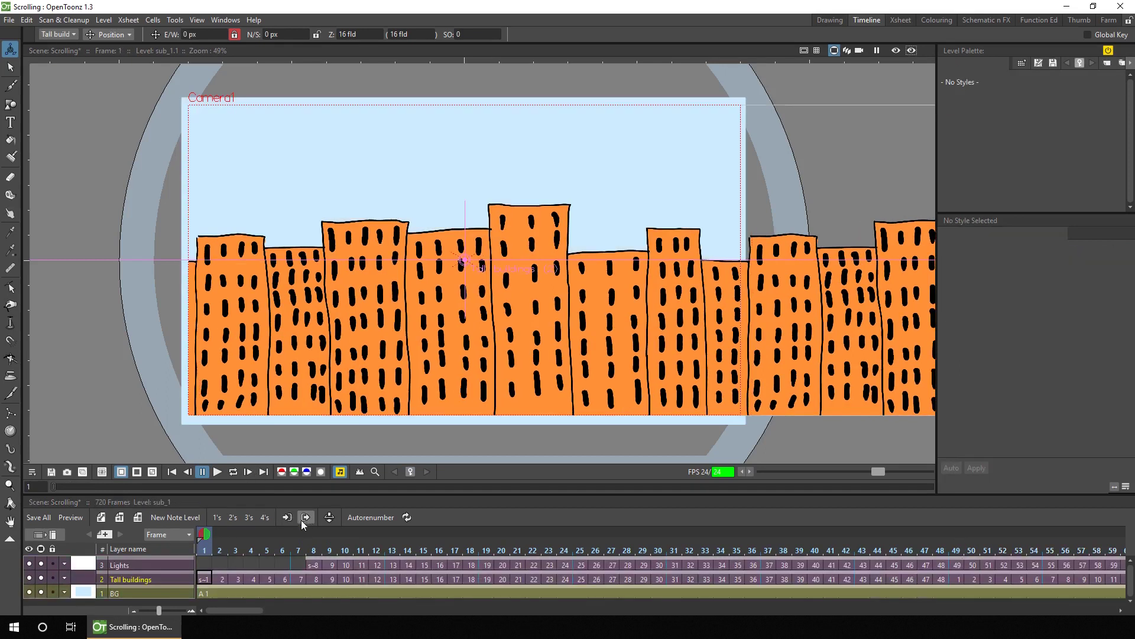
- Insert a column below Tall buildings, place the level B buildings drawing on frame 1, and extend it to frame 73
left_click(169, 571)
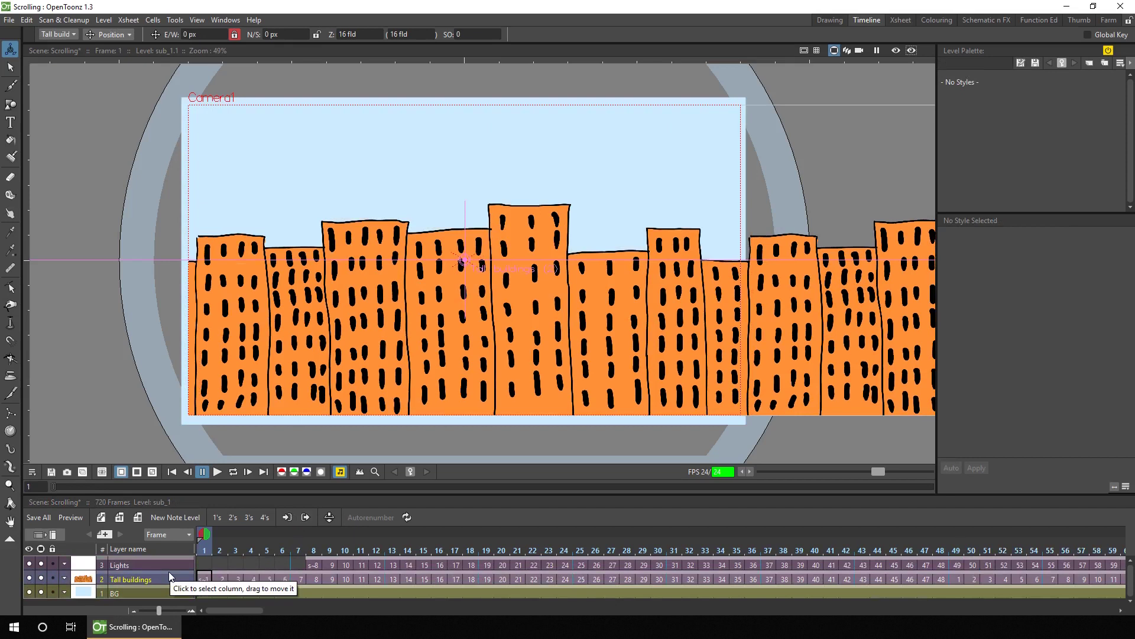
key("Insert")
right_click(152, 576)
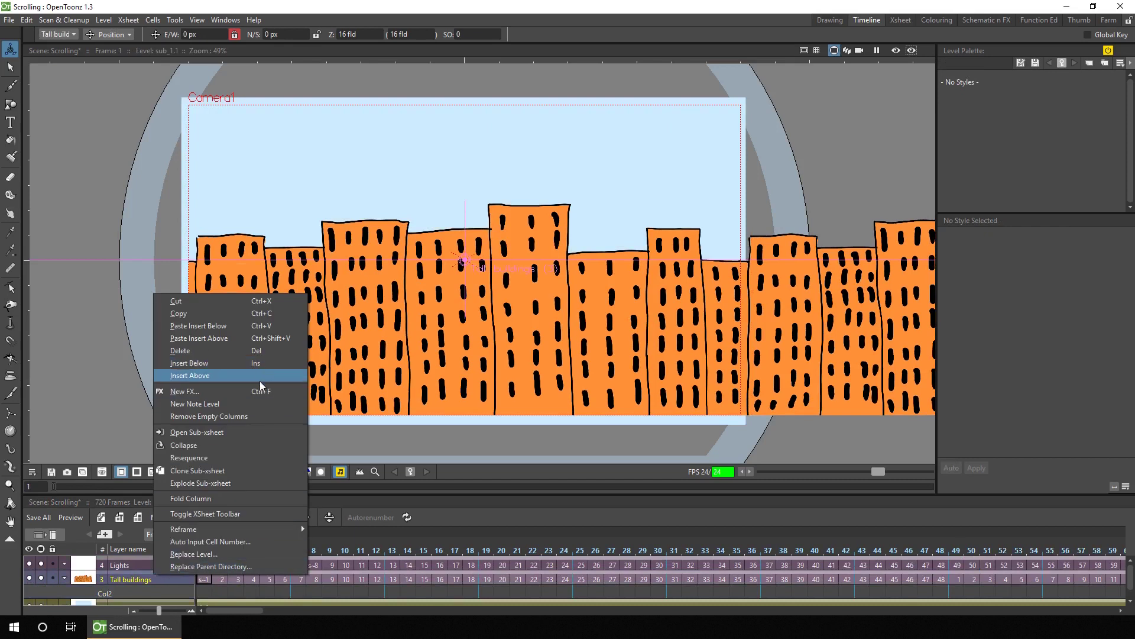
left_click(204, 591)
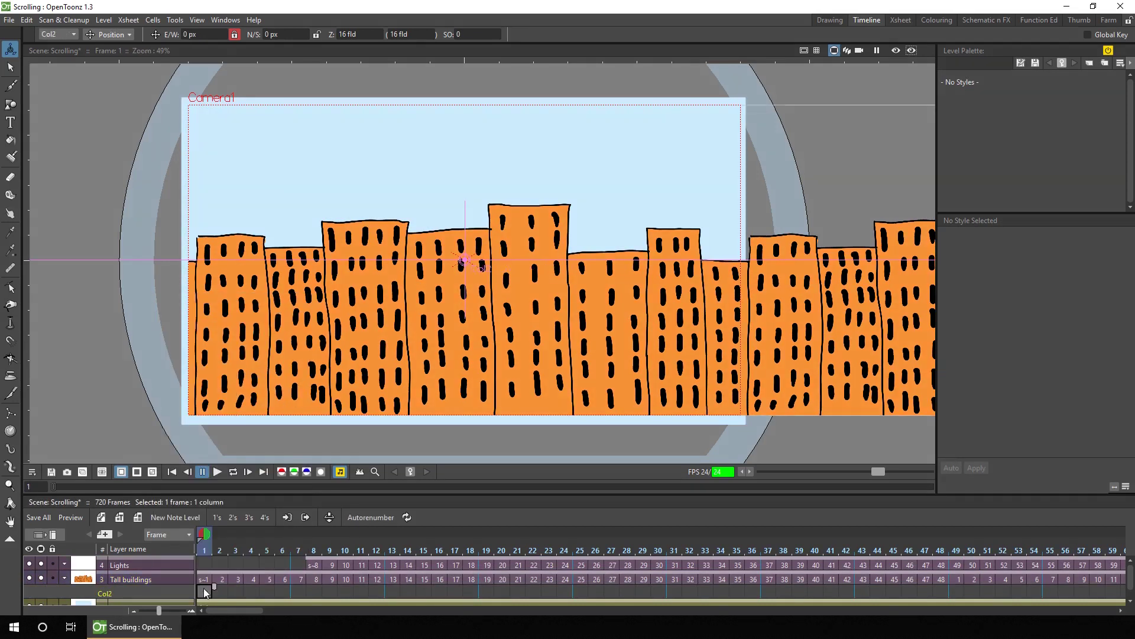
key("alt+n")
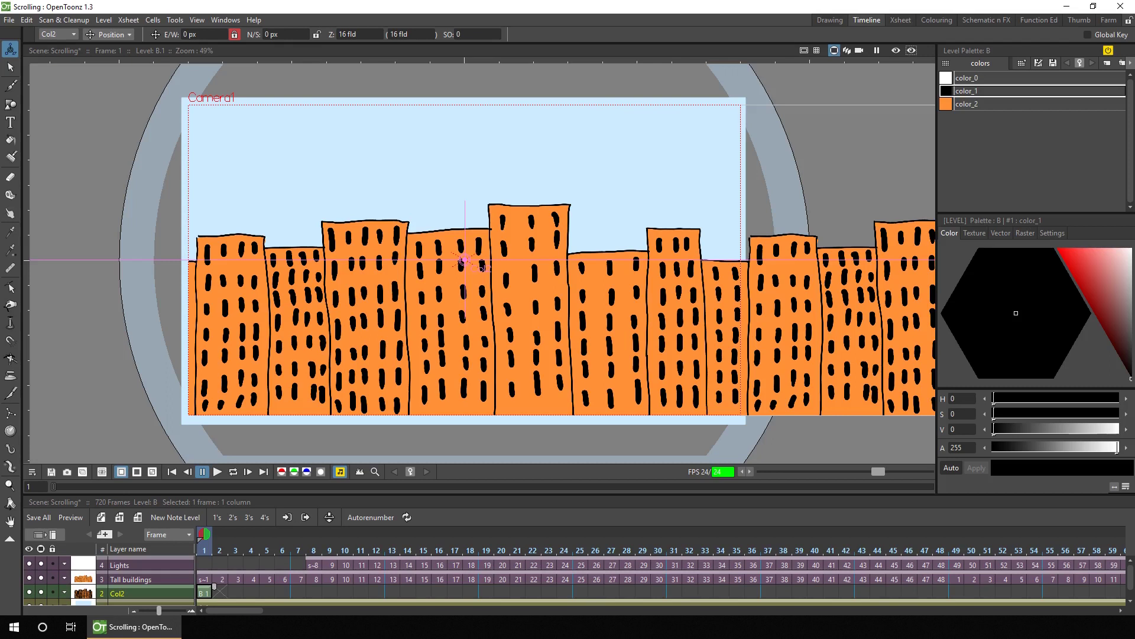
left_click_drag(172, 609, 150, 610)
left_click_drag(209, 588, 956, 587)
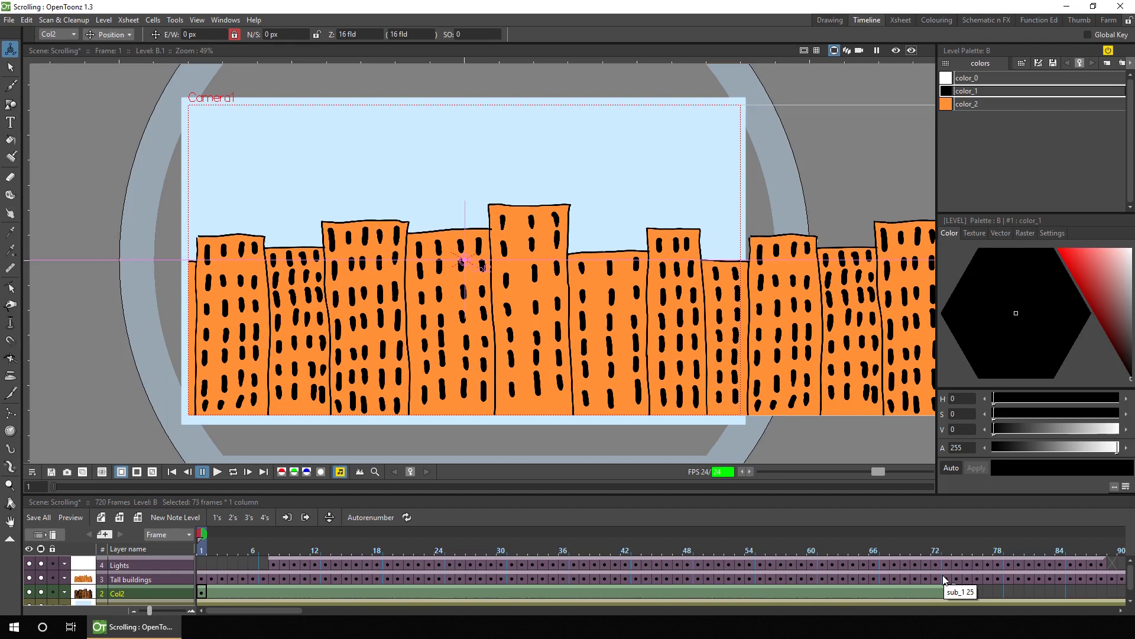
- With Tall buildings hidden, insert another column above BG, paste the buildings drawing extended to frame 73, and save the scene
left_click(40, 578)
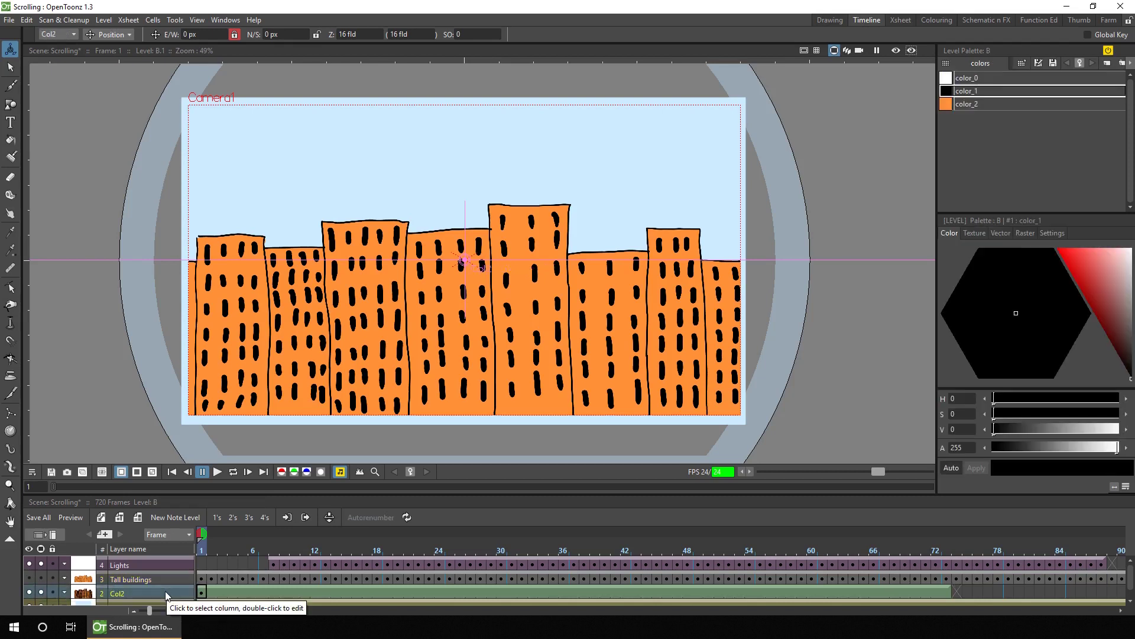
key("Insert")
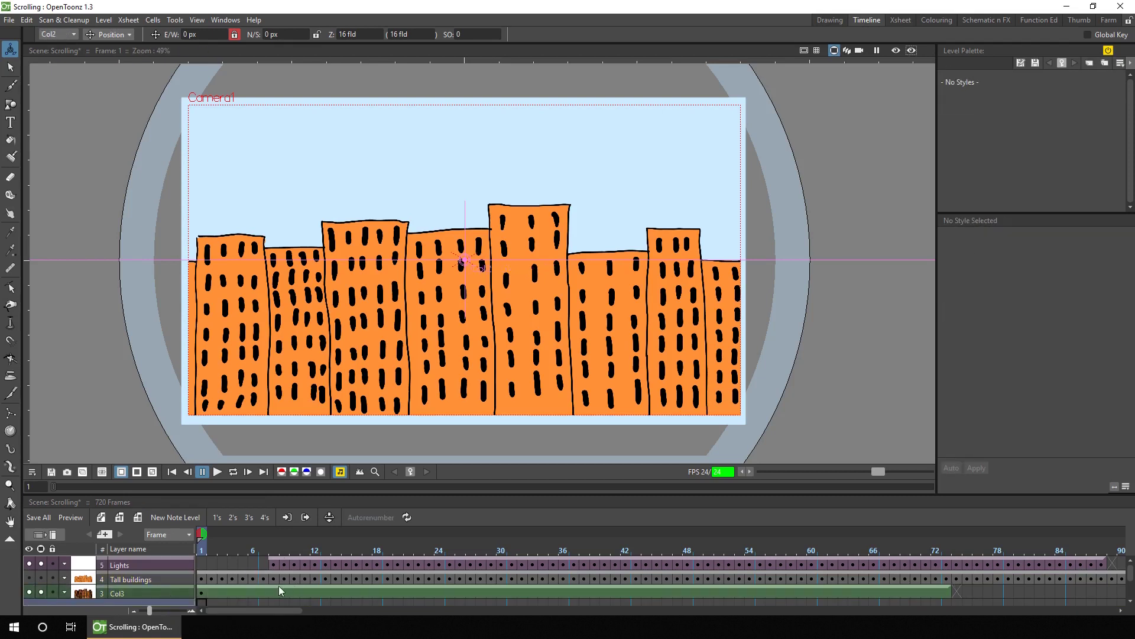
scroll(278, 585, "down", 1)
left_click(204, 572)
left_click(203, 586)
key("ctrl+v")
left_click_drag(211, 582, 954, 578)
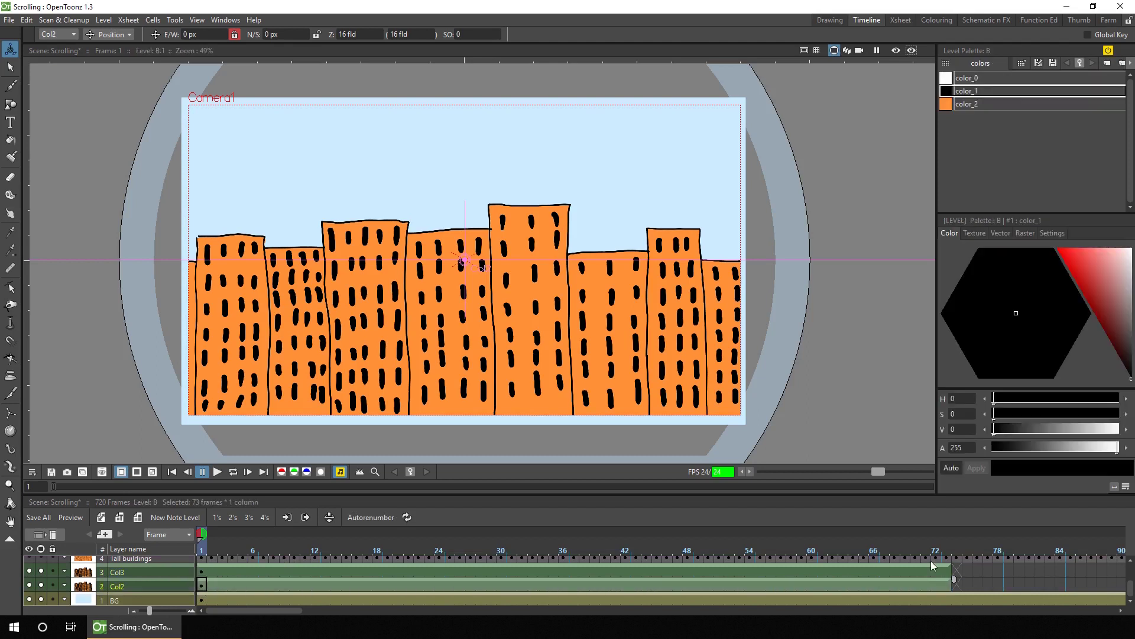
key("ctrl+s")
- Raise the Col2 buildings on frame 1 by setting their N/S position to 80 px
left_click(203, 586)
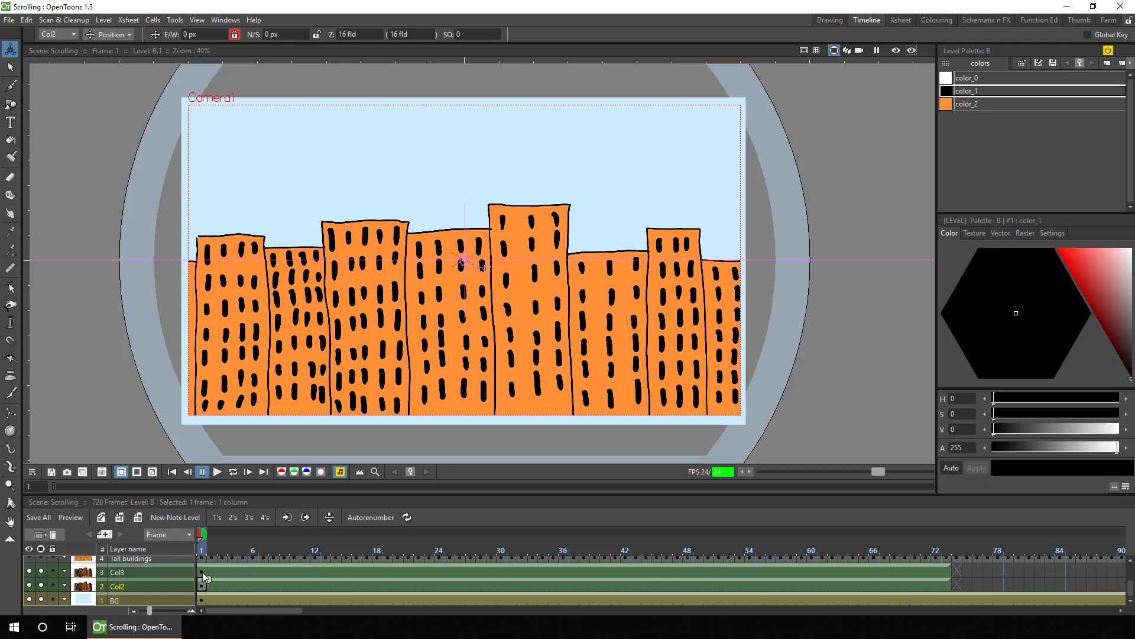
left_click(314, 35)
left_click(233, 35)
left_click_drag(454, 375, 453, 353)
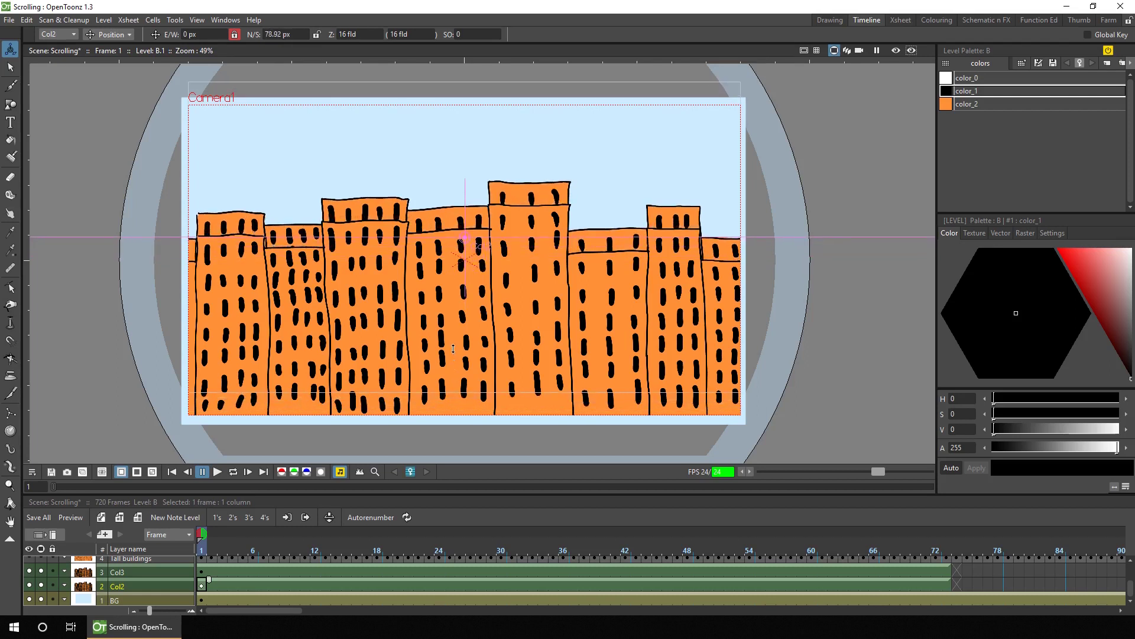
left_click(304, 34)
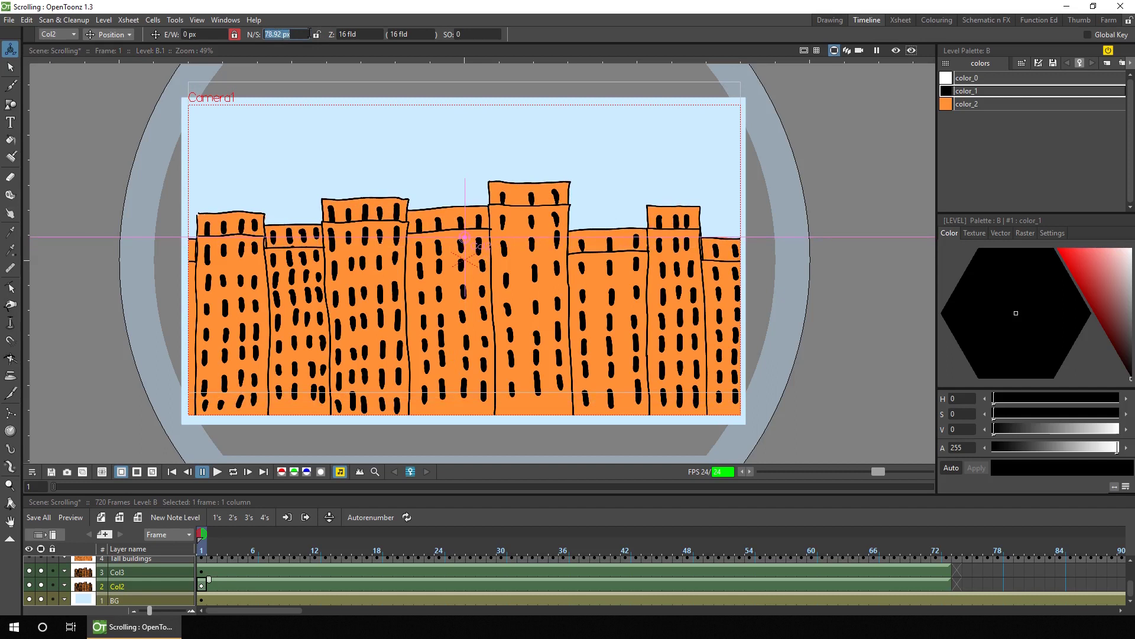
type("80")
key("Return")
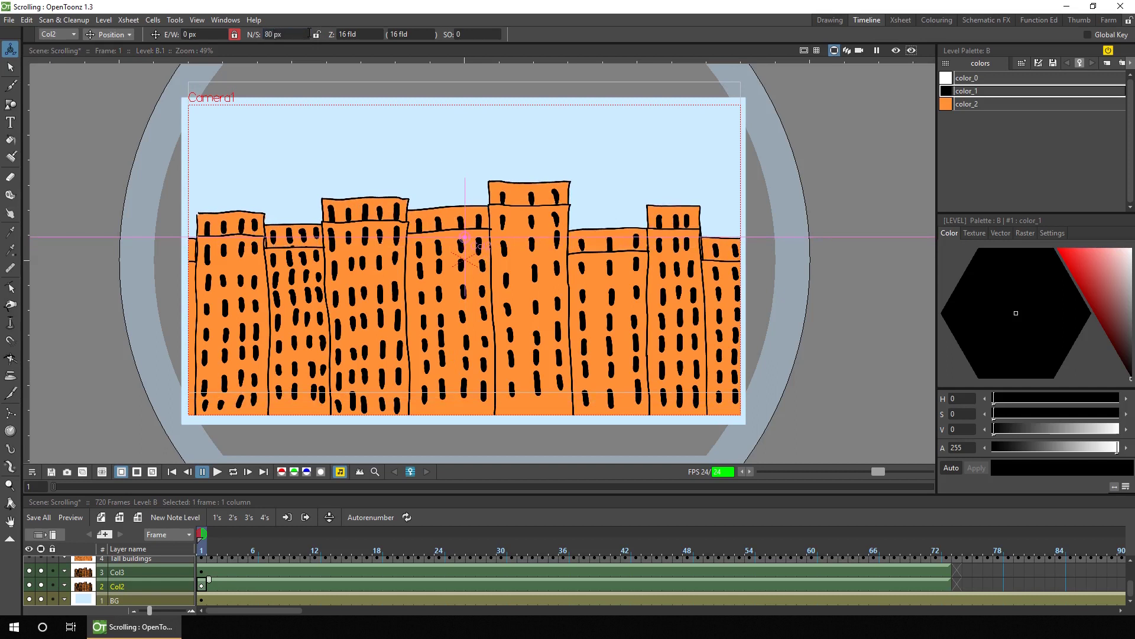
- Set the N/S position of the Col3 buildings to 80 px on frame 1
left_click(201, 571)
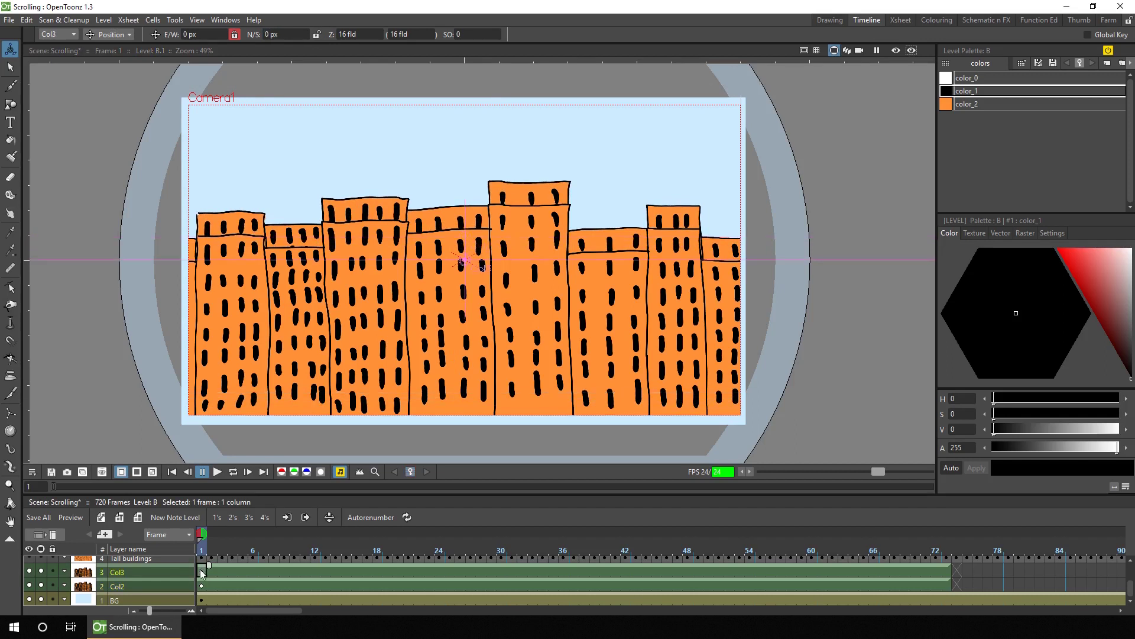
left_click(289, 35)
type("80")
key("Return")
- Keep Col2 at E/W 0 px on frame 1 and set Col3's E/W position there to 1920 px
left_click(202, 586)
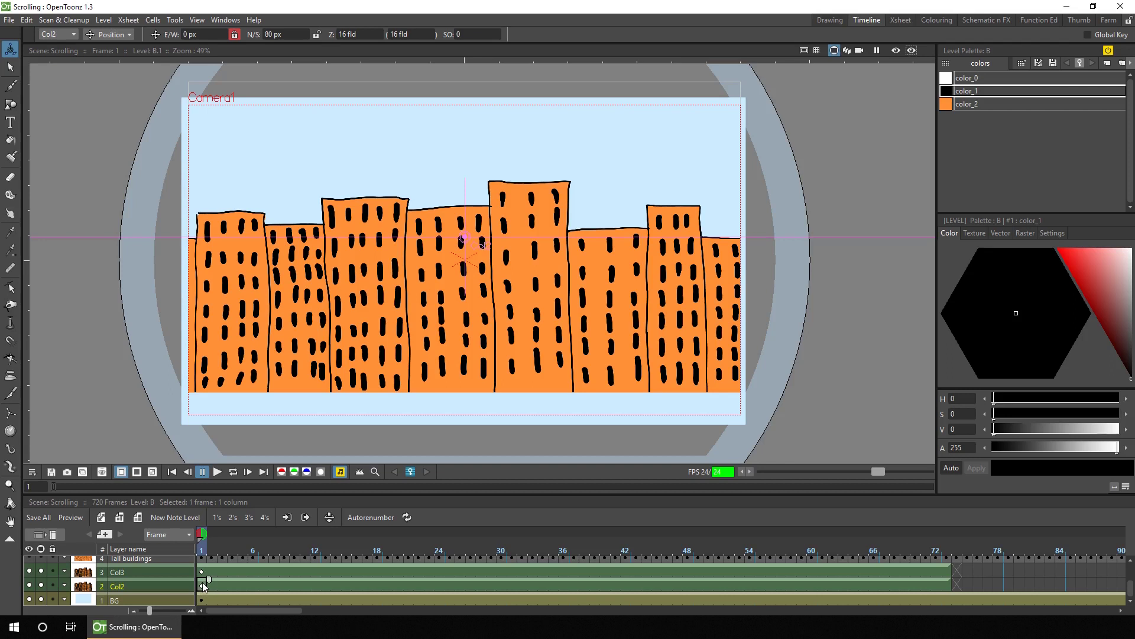
left_click(201, 35)
left_click(205, 571)
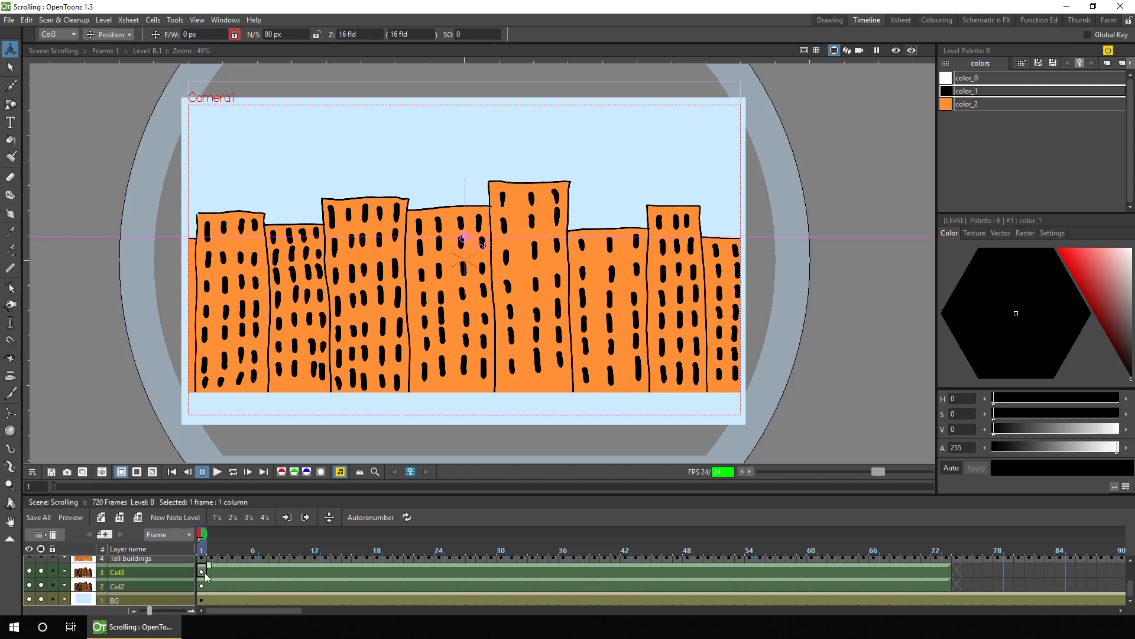
left_click(207, 35)
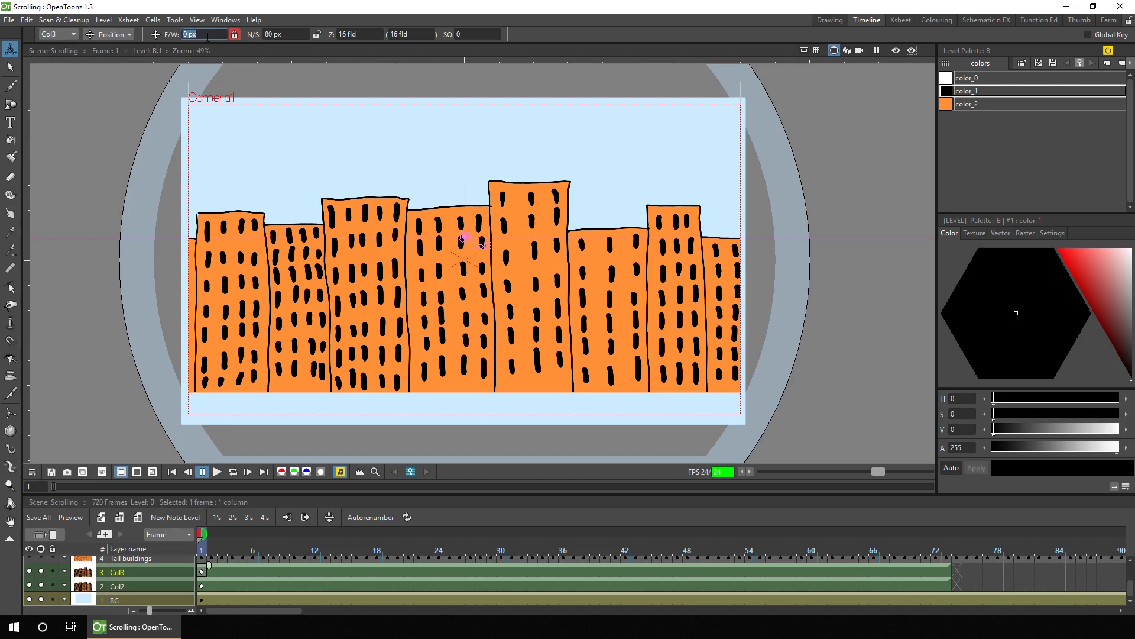
type("1920")
key("Return")
- On frame 73, keyframe Col2 one full camera width to the west and set Col3's E/W position to 0 px
left_click(947, 584)
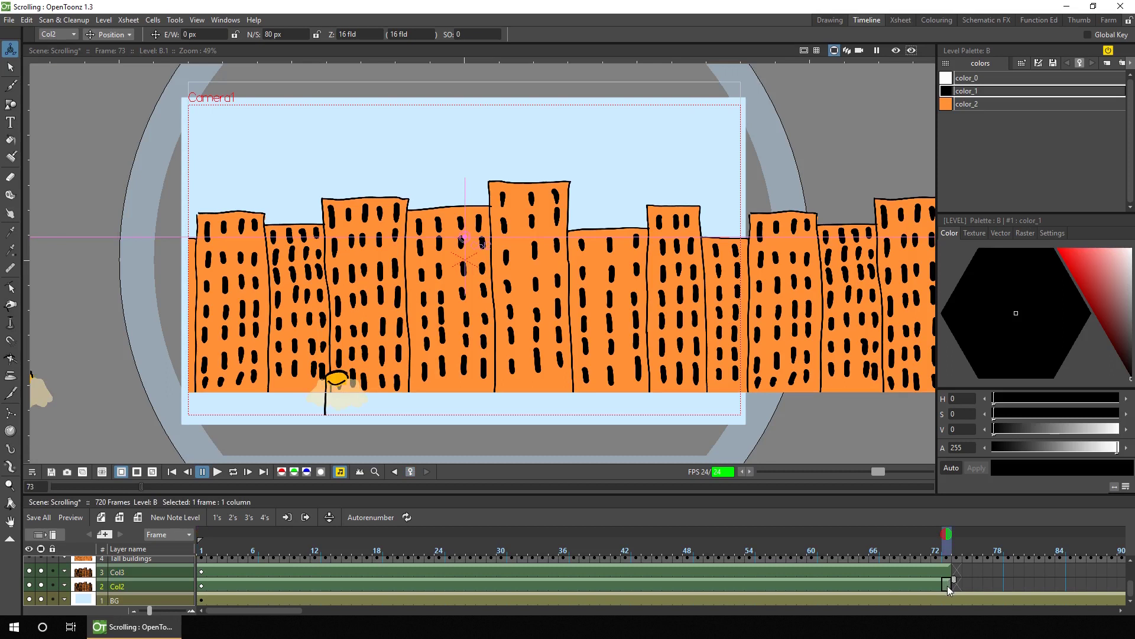
left_click(208, 35)
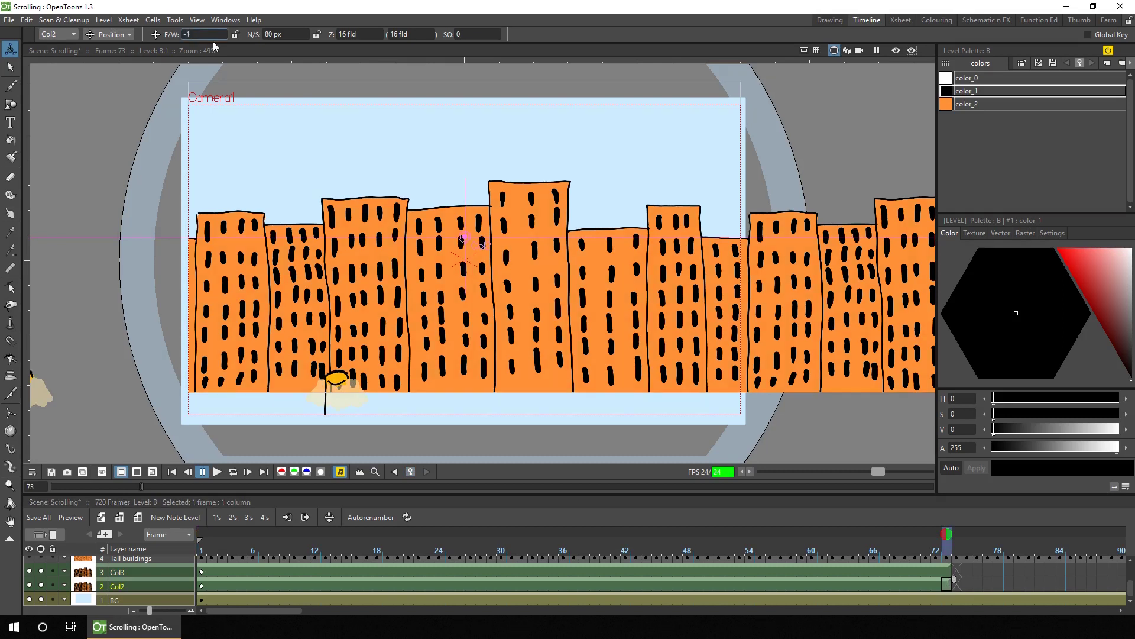
key("Return")
left_click(945, 572)
left_click(208, 35)
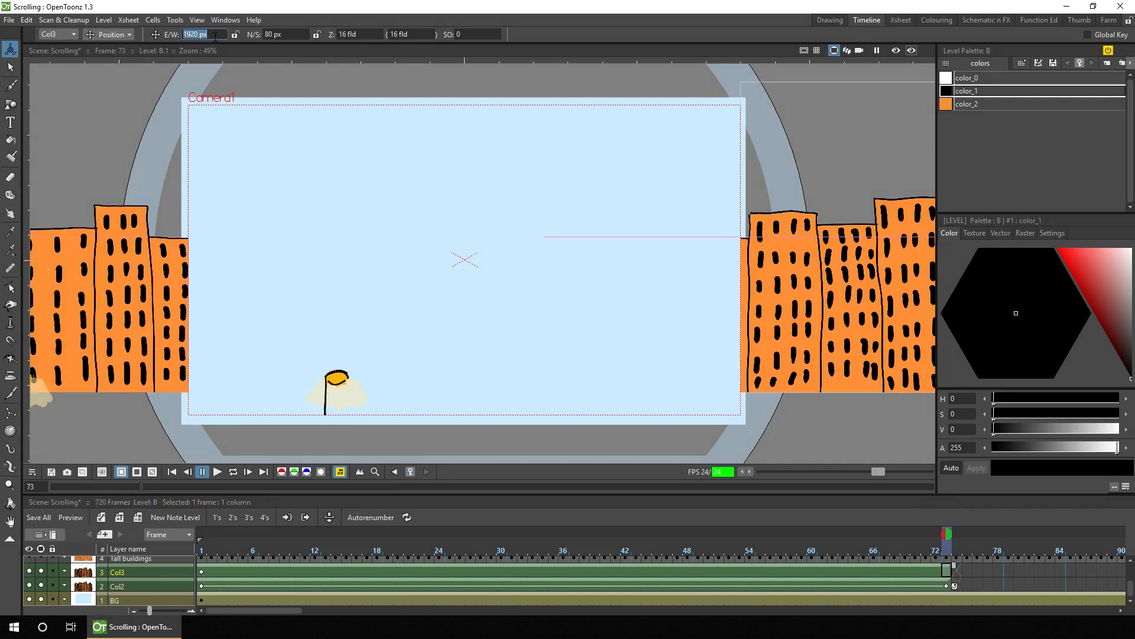
type("0")
key("Return")
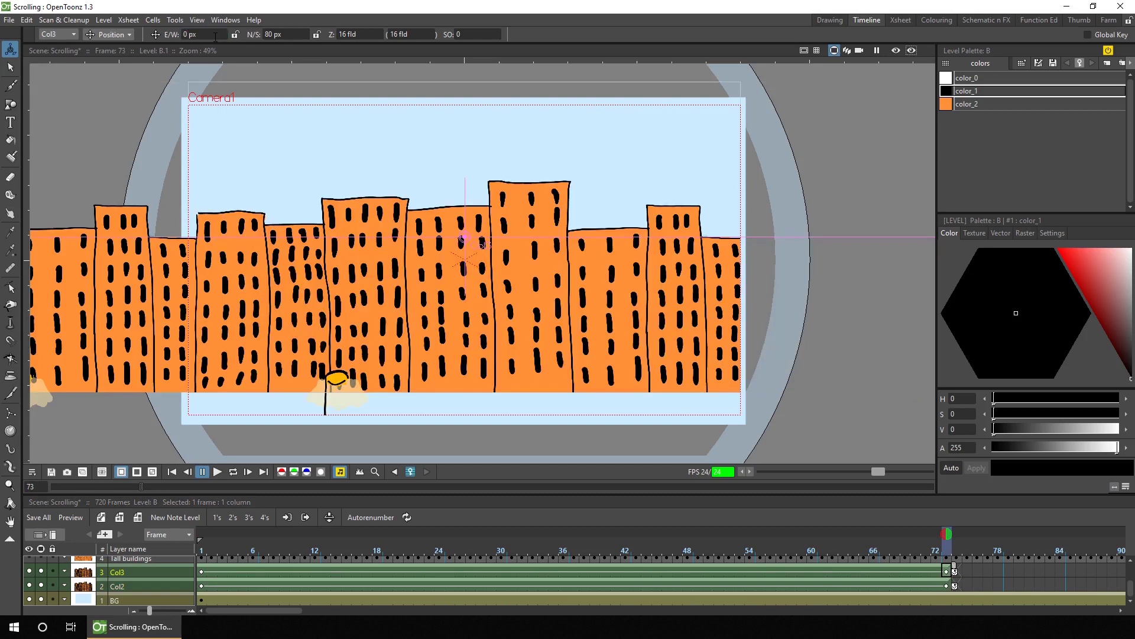
- Collapse the Col2 and Col3 columns into one sub-xsheet, including their relevant pegbars
left_click_drag(201, 546, 166, 583)
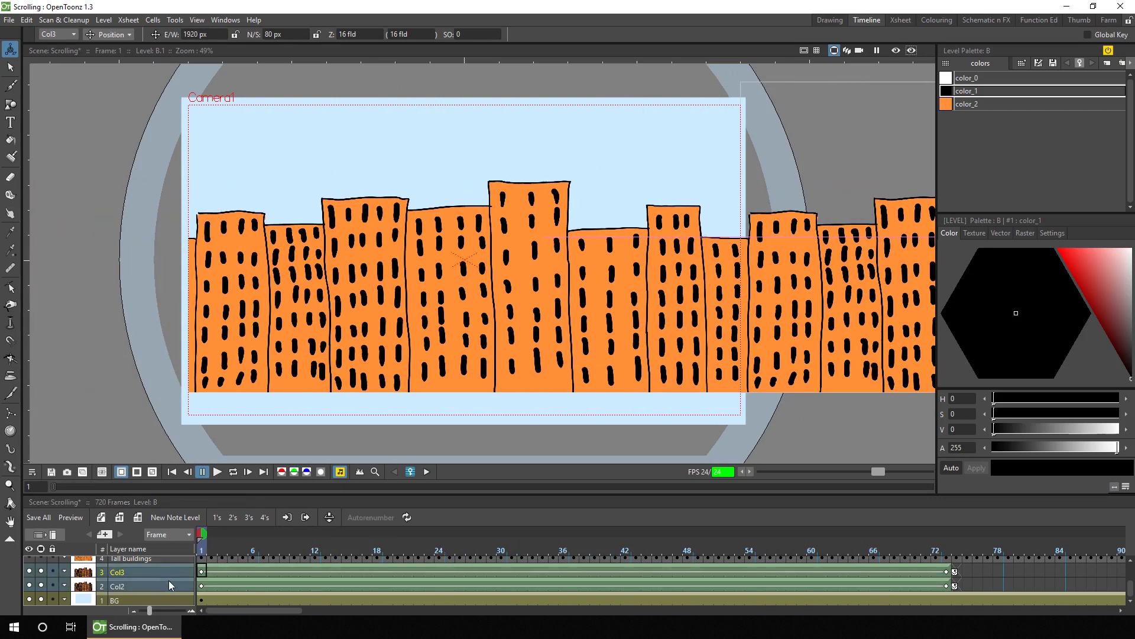
right_click(168, 580)
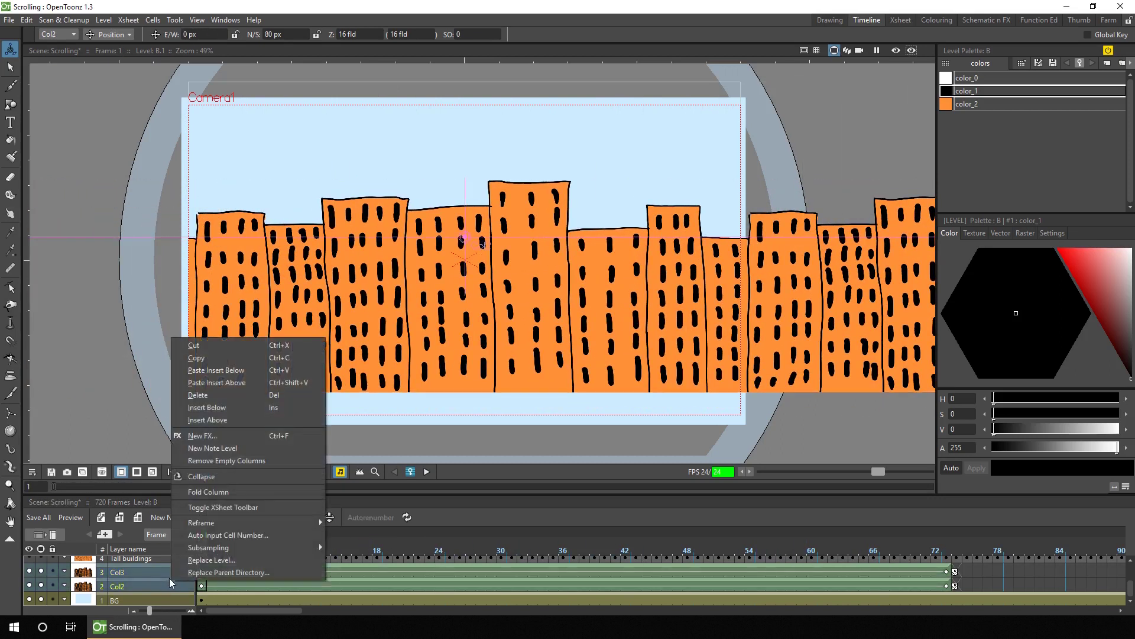
left_click(230, 479)
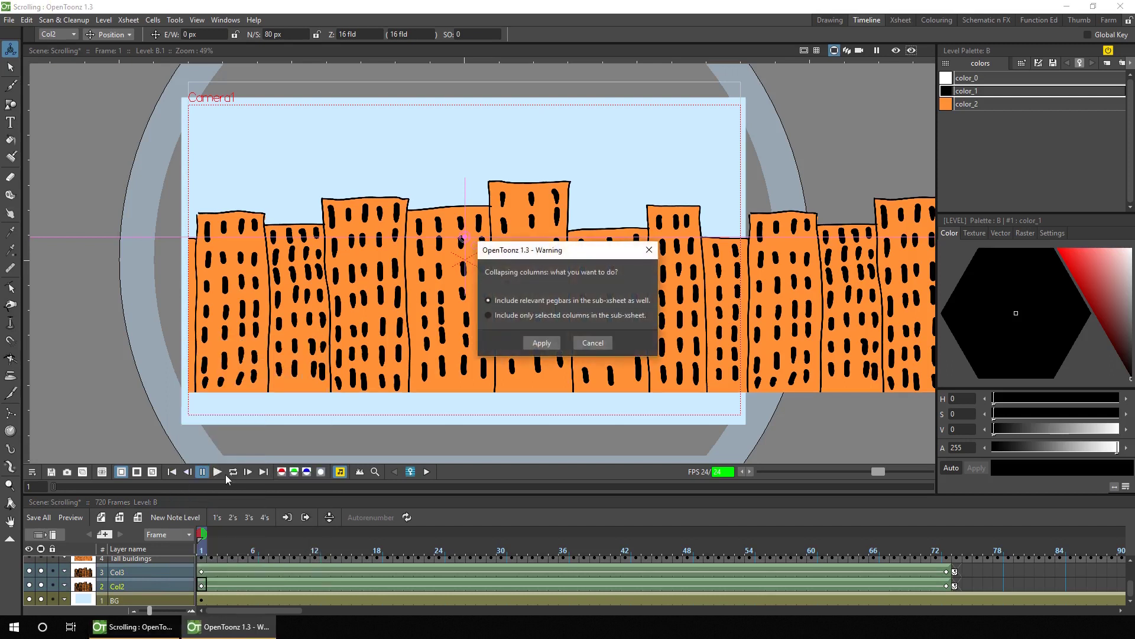
left_click(542, 343)
- Rename the collapsed column to Back tall building and turn the Tall buildings layer's visibility back on
double_click(133, 586)
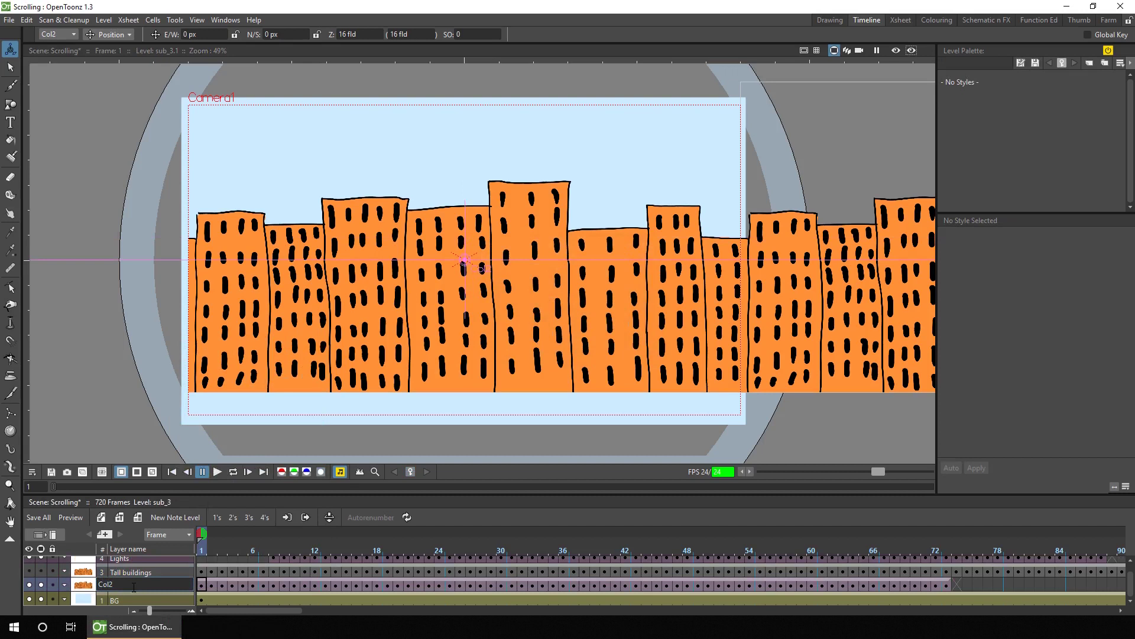
type("Back tall building")
key("Return")
left_click(46, 567)
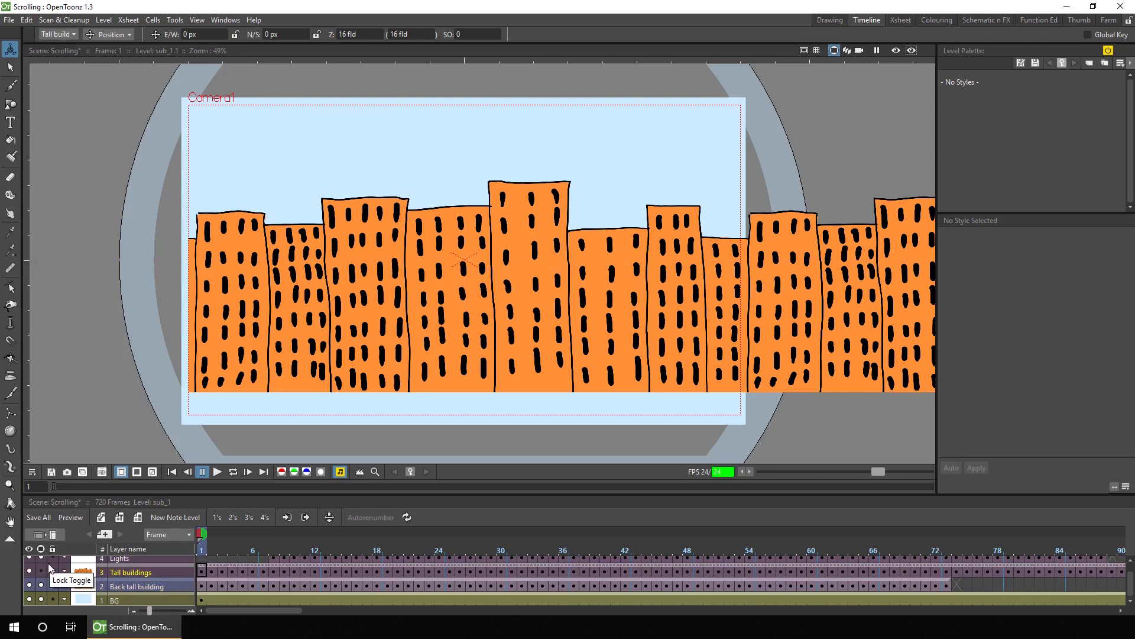
mouse_move(200, 548)
left_mouse_down()
mouse_move(285, 557)
mouse_move(813, 549)
mouse_move(519, 537)
mouse_move(203, 550)
left_mouse_up()
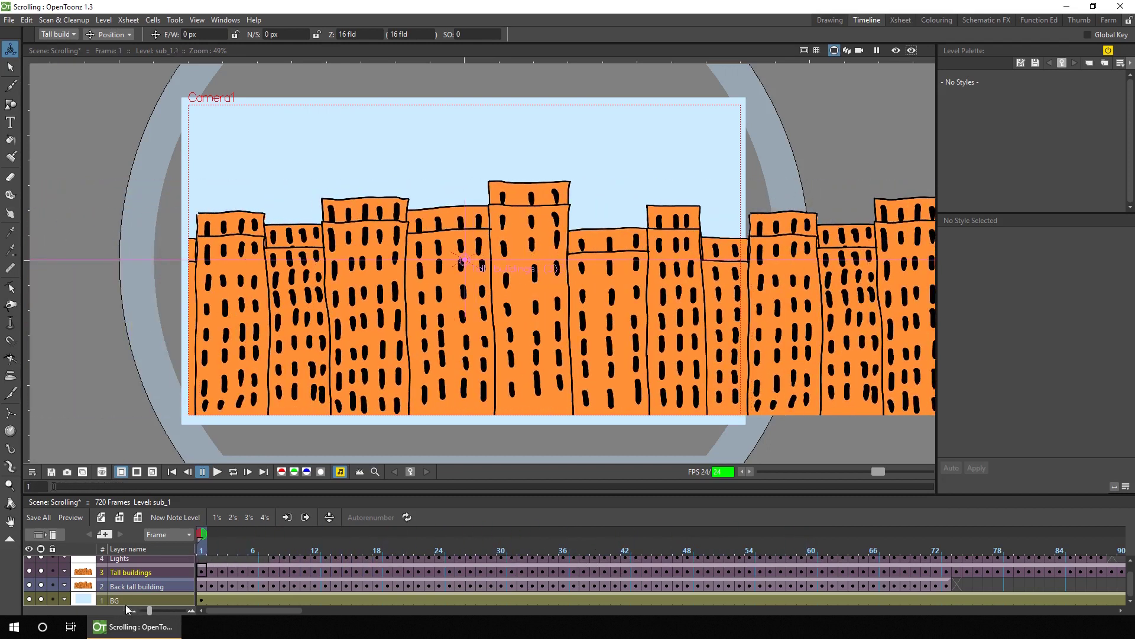
- Cut drawings 1 to 18 from the start of the Back tall building layer
left_click_drag(150, 610, 162, 609)
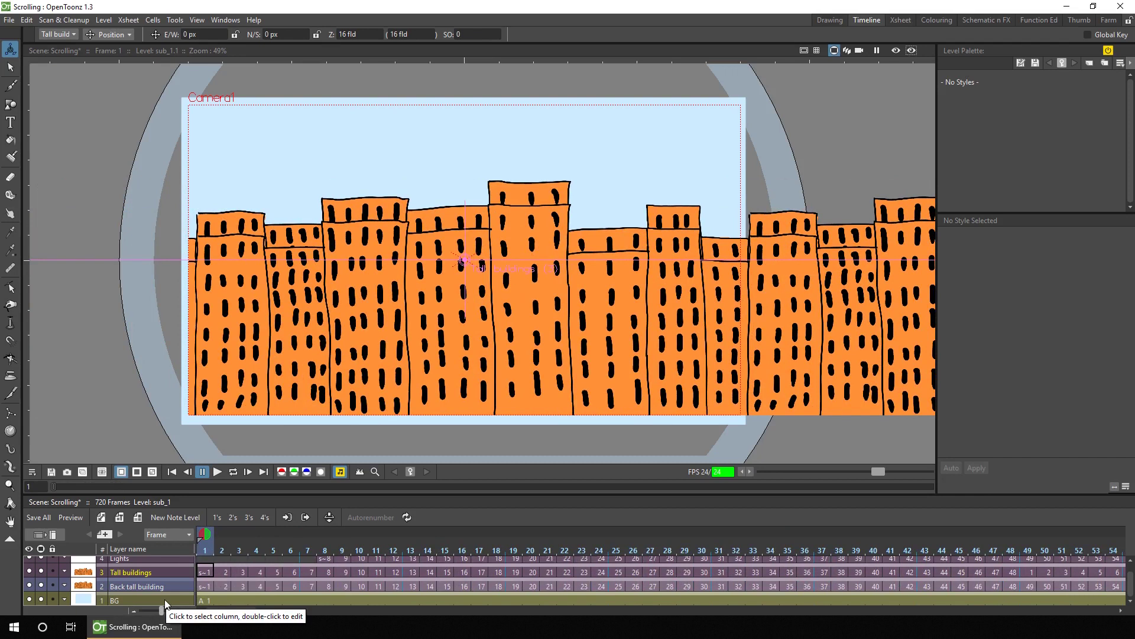
mouse_move(203, 545)
left_mouse_down()
mouse_move(332, 544)
mouse_move(200, 538)
left_mouse_up()
left_click(207, 585)
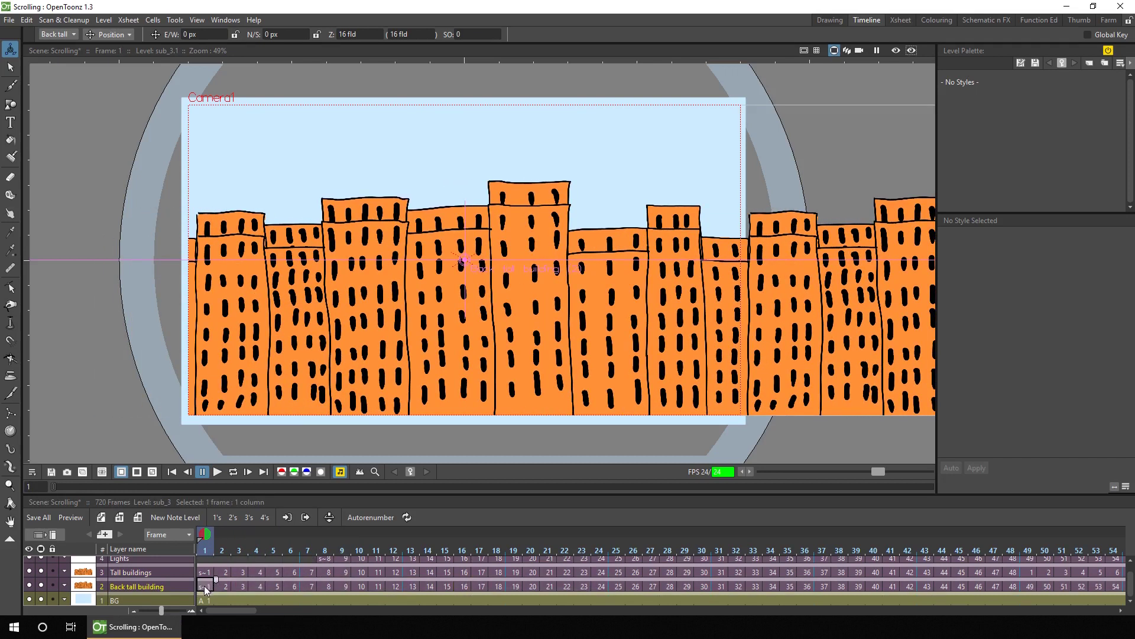
left_click_drag(487, 584, 498, 581)
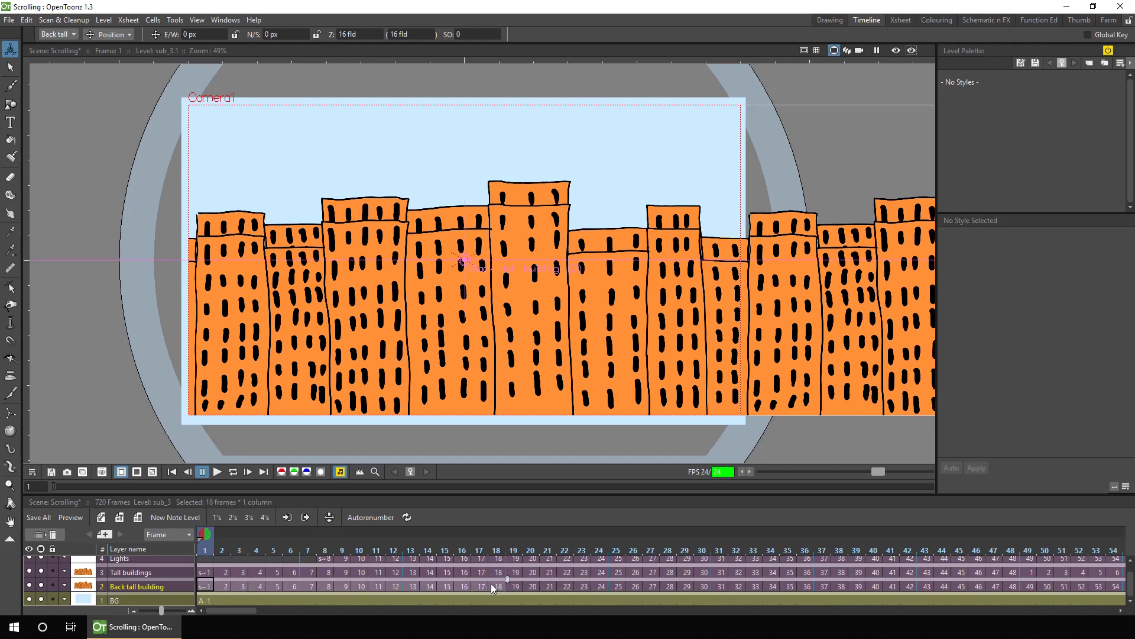
key("ctrl+x")
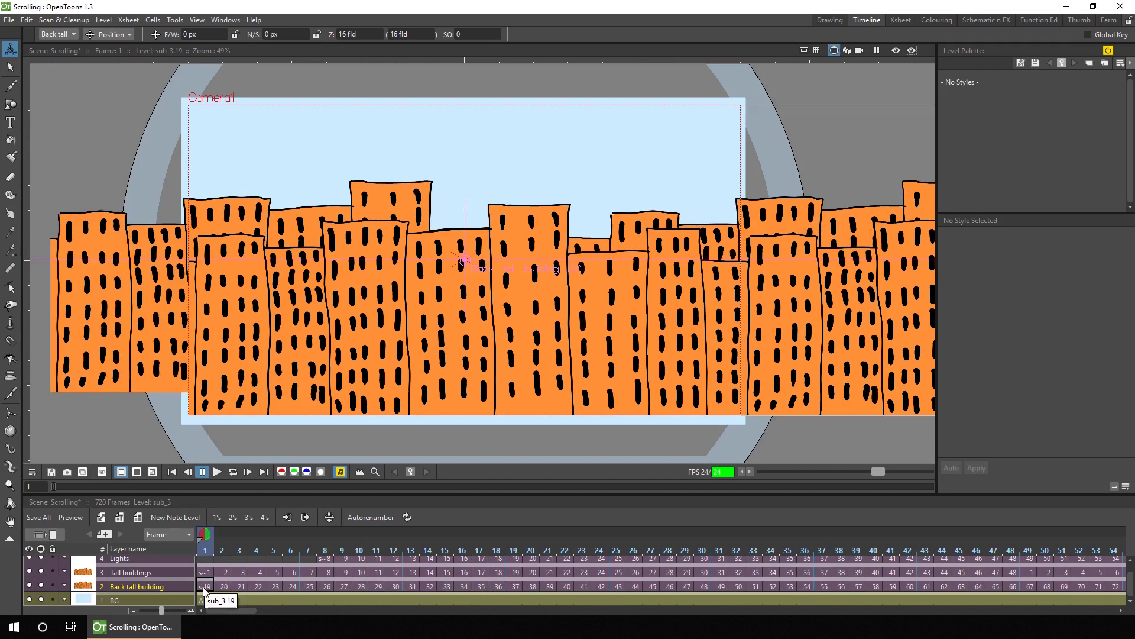
- Paste the 18 cut drawings at frame 56 of the Back tall building layer, right after drawing 73
mouse_move(205, 547)
left_mouse_down()
mouse_move(253, 544)
mouse_move(205, 545)
left_mouse_up()
left_click_drag(242, 615, 296, 585)
left_click(296, 584)
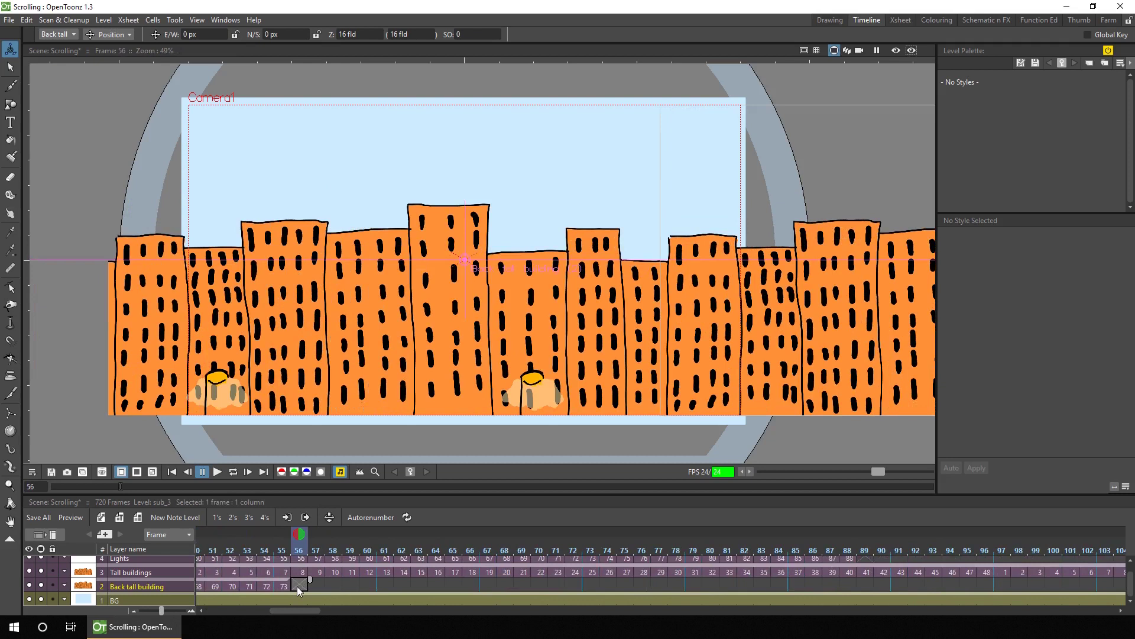
key("ctrl+v")
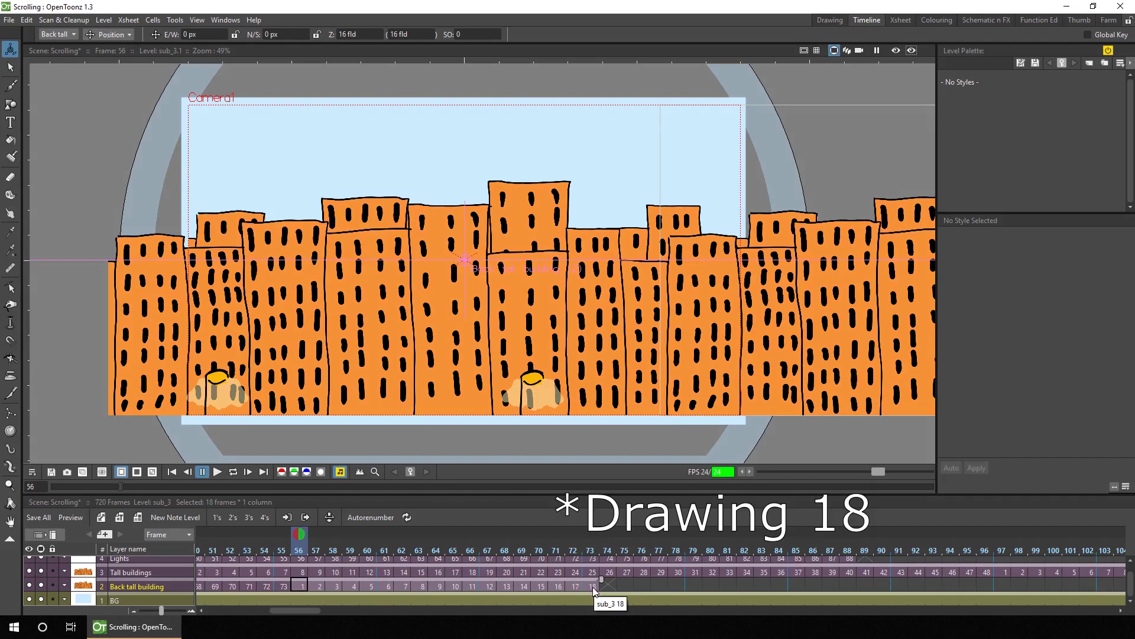
- Repeat the whole Back tall building cycle up to frame 720, and play the scene on loop in camera view
left_click_drag(308, 611, 219, 604)
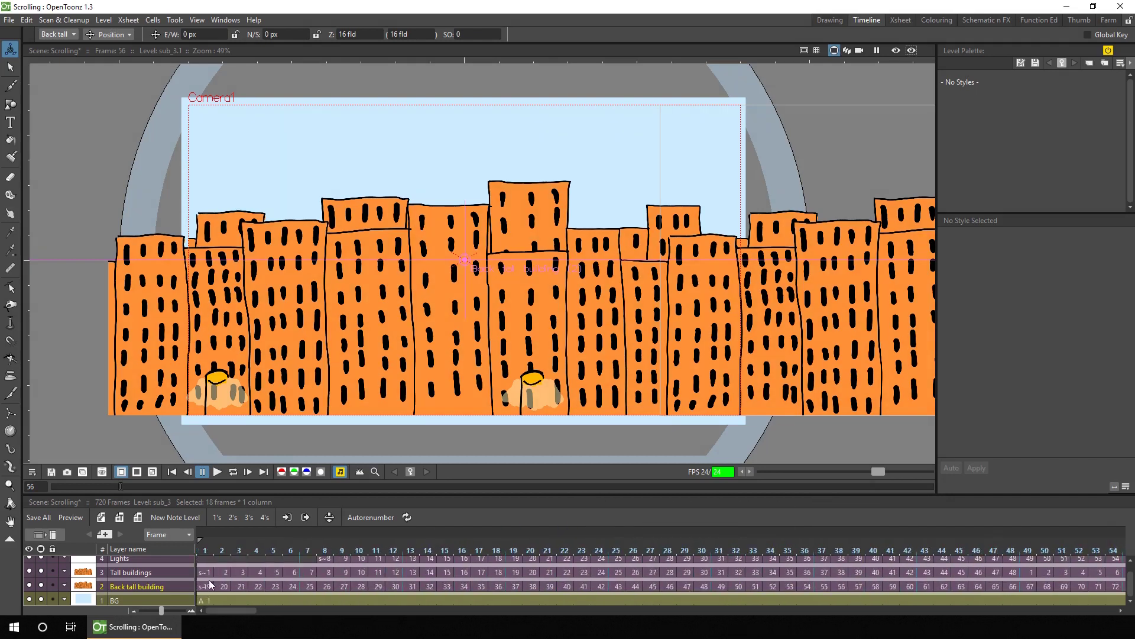
left_click(210, 583)
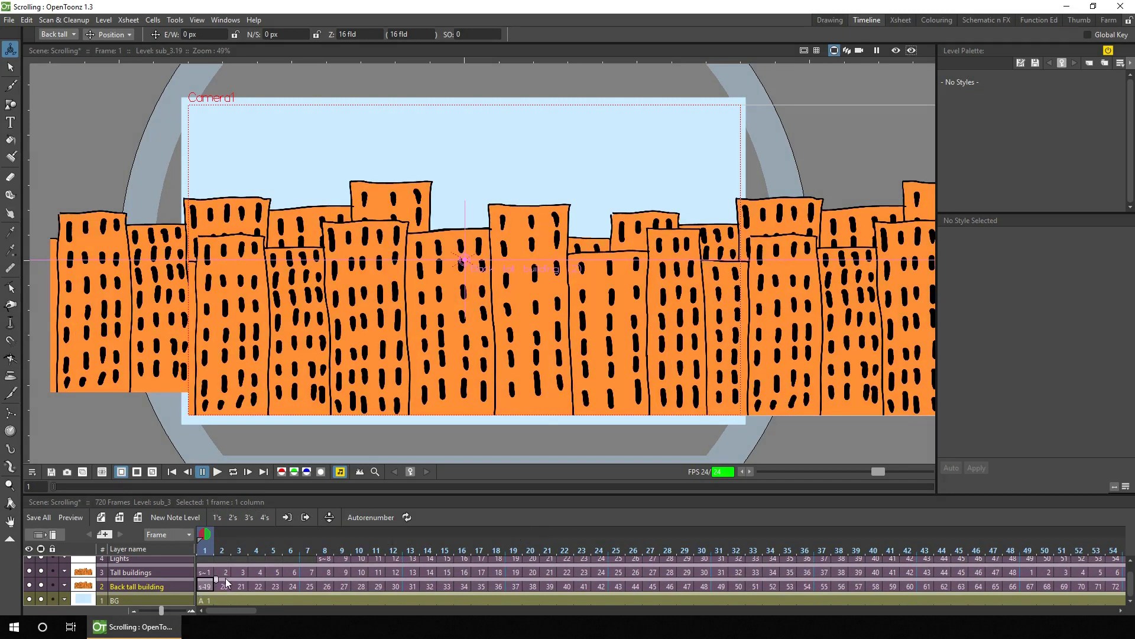
left_click(226, 579)
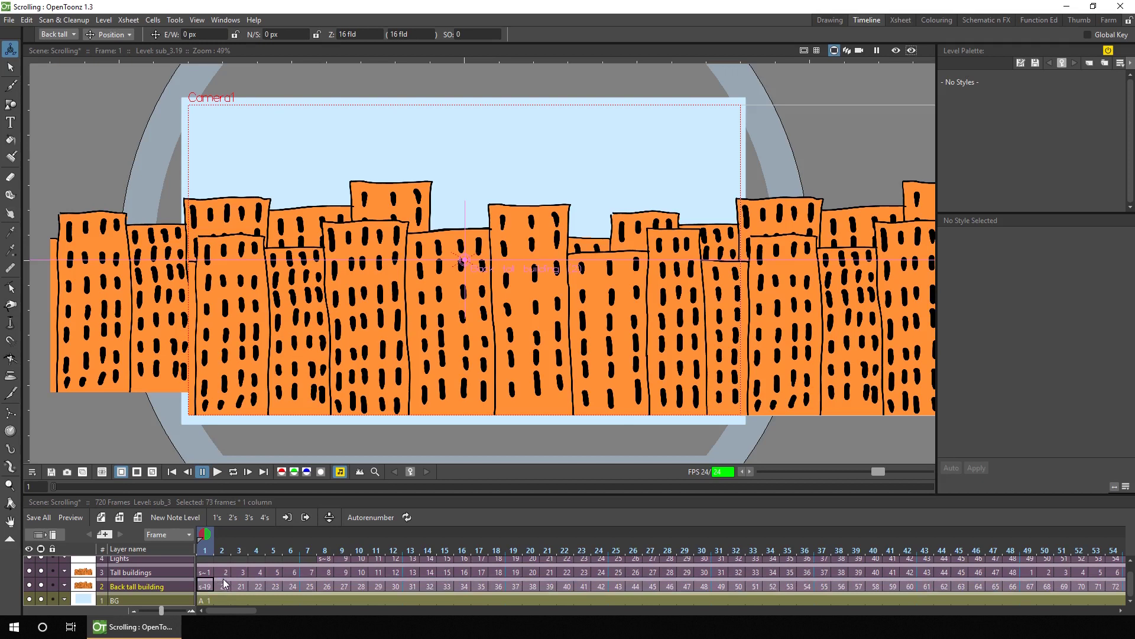
right_click(224, 580)
mouse_move(324, 383)
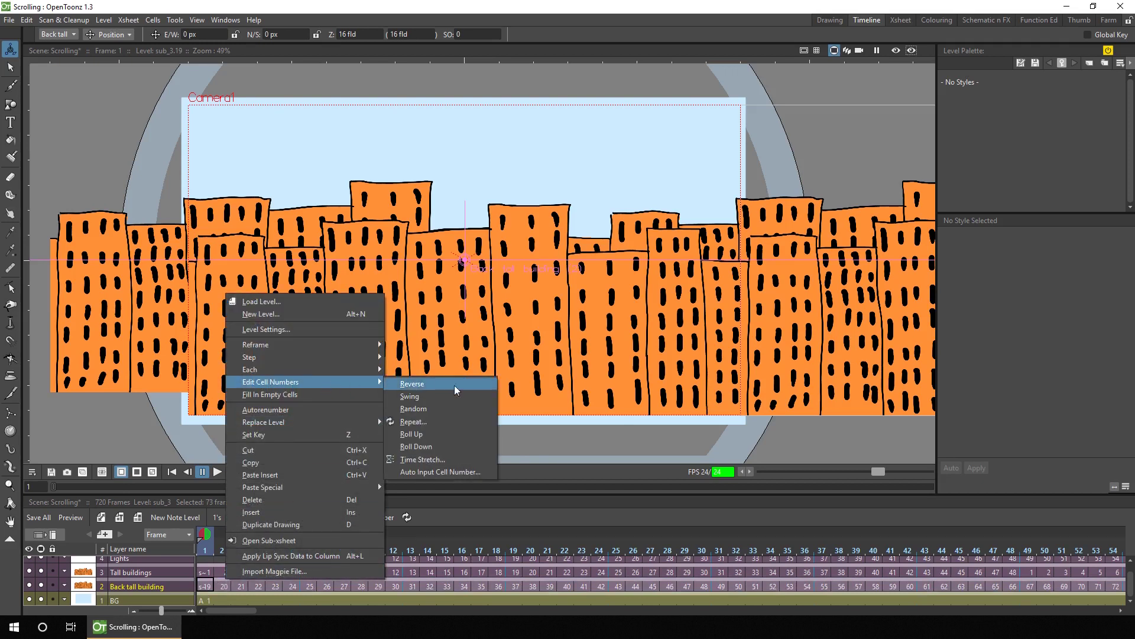
left_click(442, 421)
double_click(671, 318)
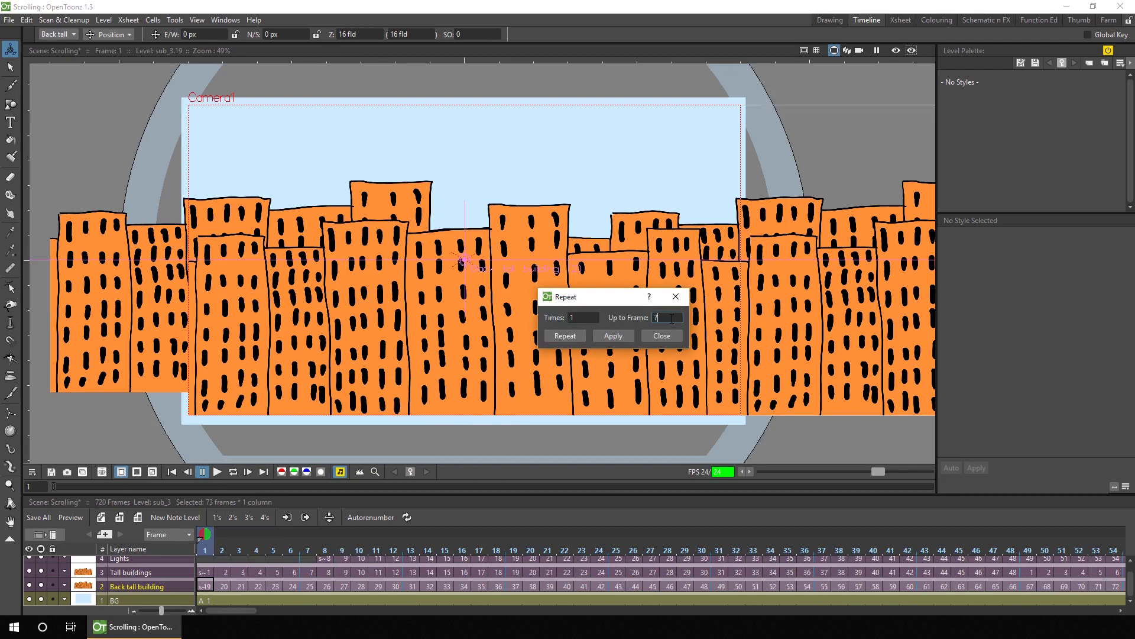
key("Return")
left_click(565, 336)
left_click(233, 472)
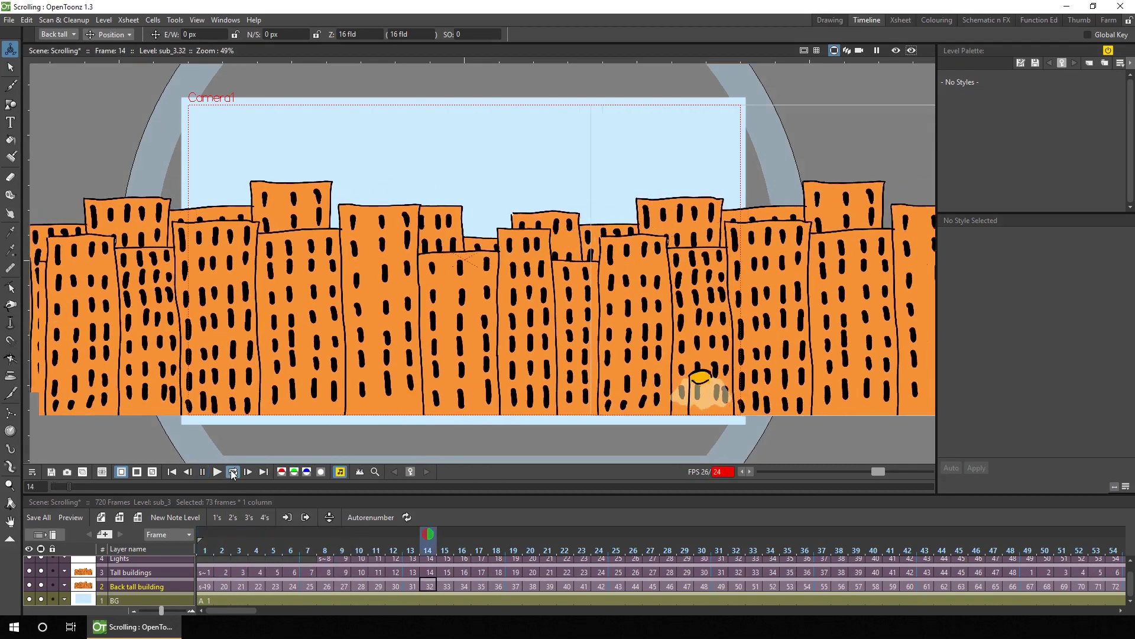
left_click(861, 51)
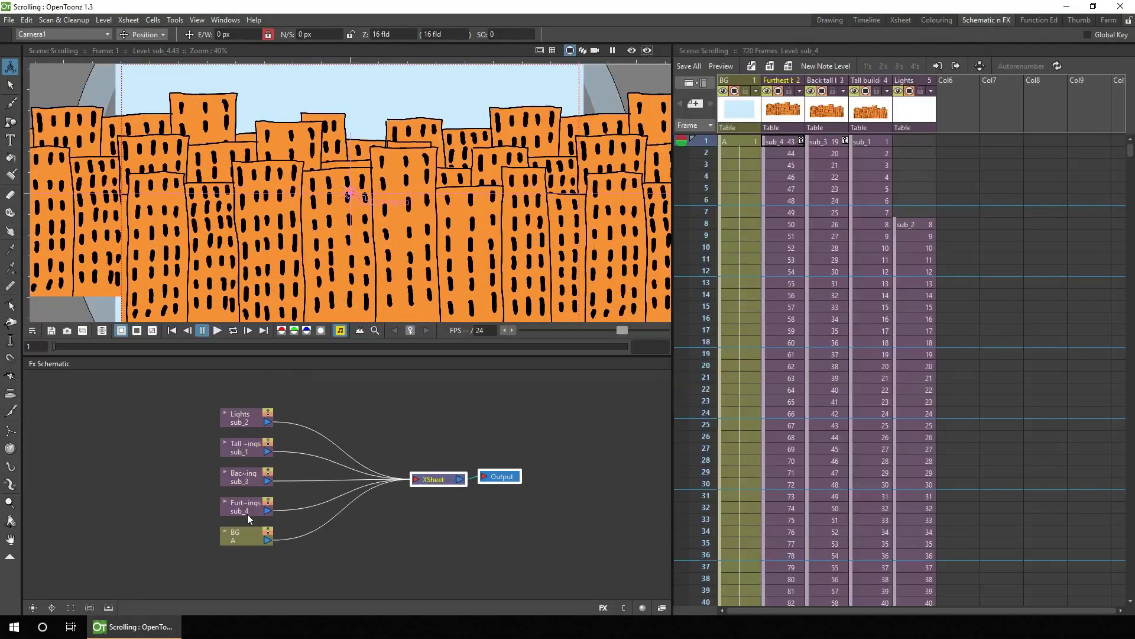
- Insert Blur effects on the furthest and back tall building nodes, with a value of 8 px for the Back tall building
right_click(248, 513)
left_click(417, 378)
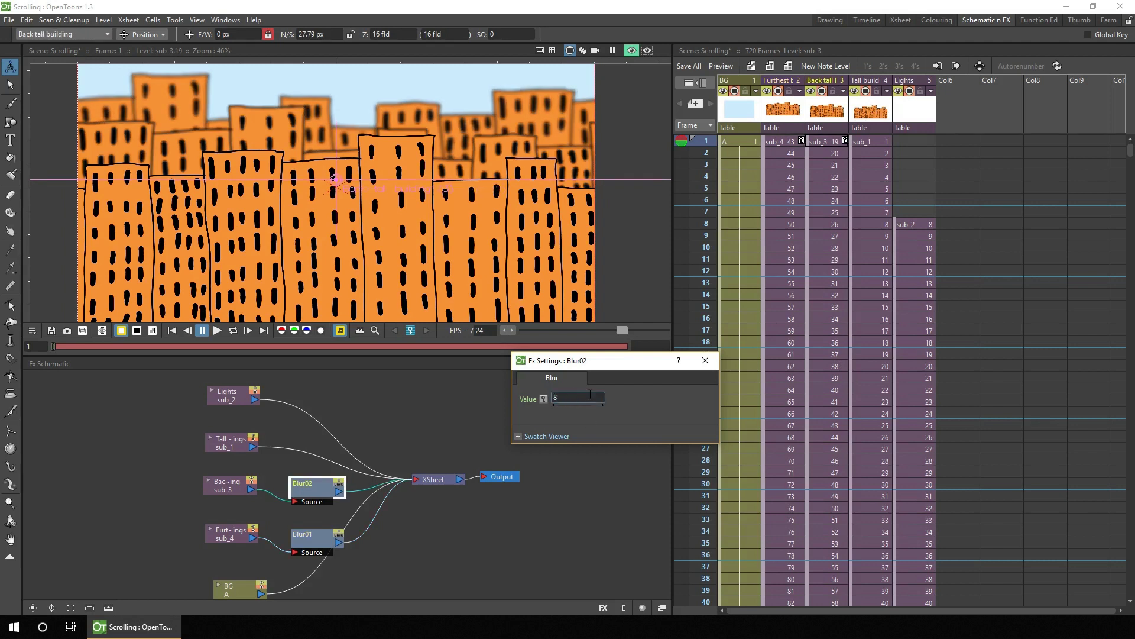
- Insert Adjust Levels effects on both back building nodes, with Red Output about 207 for Back tall building and about 221 for the furthest
right_click(225, 486)
mouse_move(278, 468)
mouse_move(416, 498)
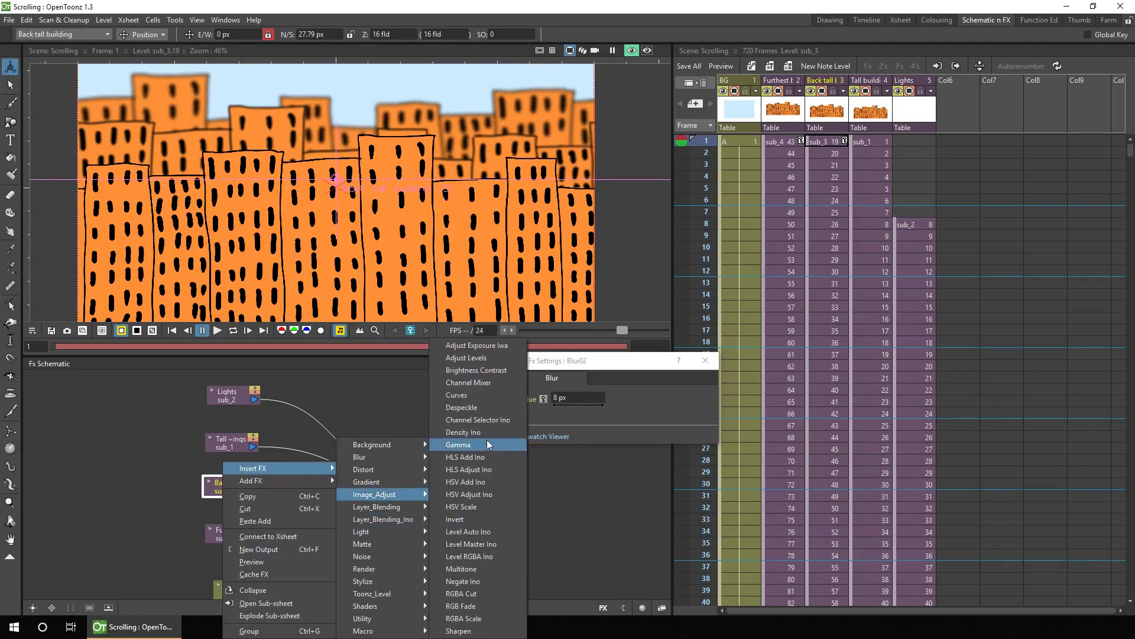
left_click(467, 357)
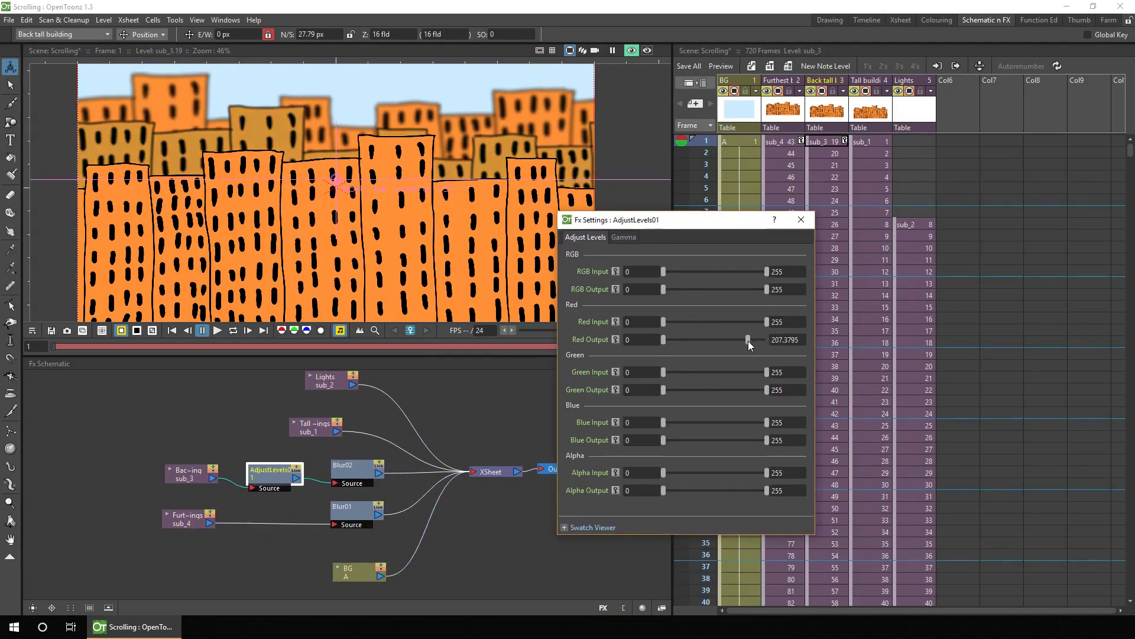
left_click_drag(766, 339, 758, 343)
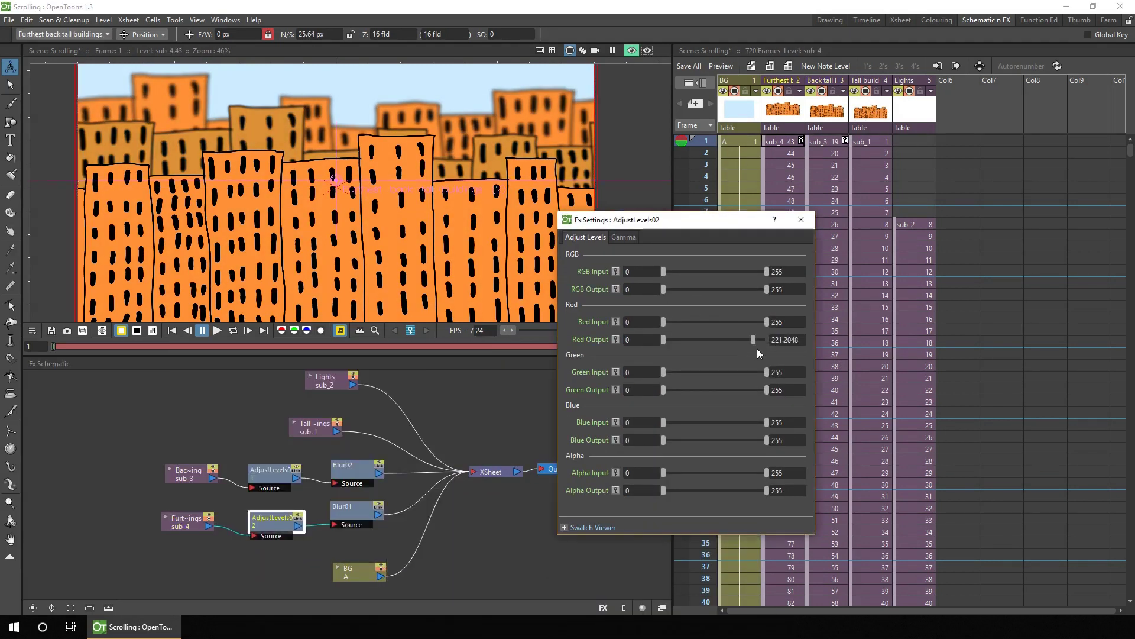